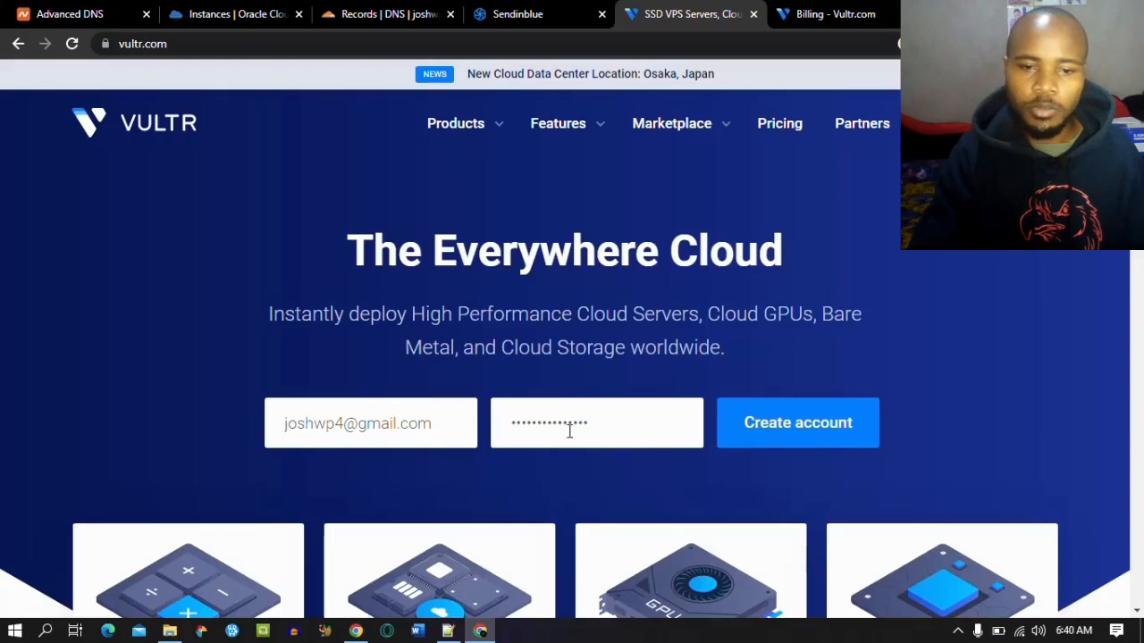
# Step: On Vultr's billing form, tick the $0.00 card-link option and agree to the Terms of Service
pyautogui.click(839, 14)
pyautogui.scroll(-1, 1140, 266)
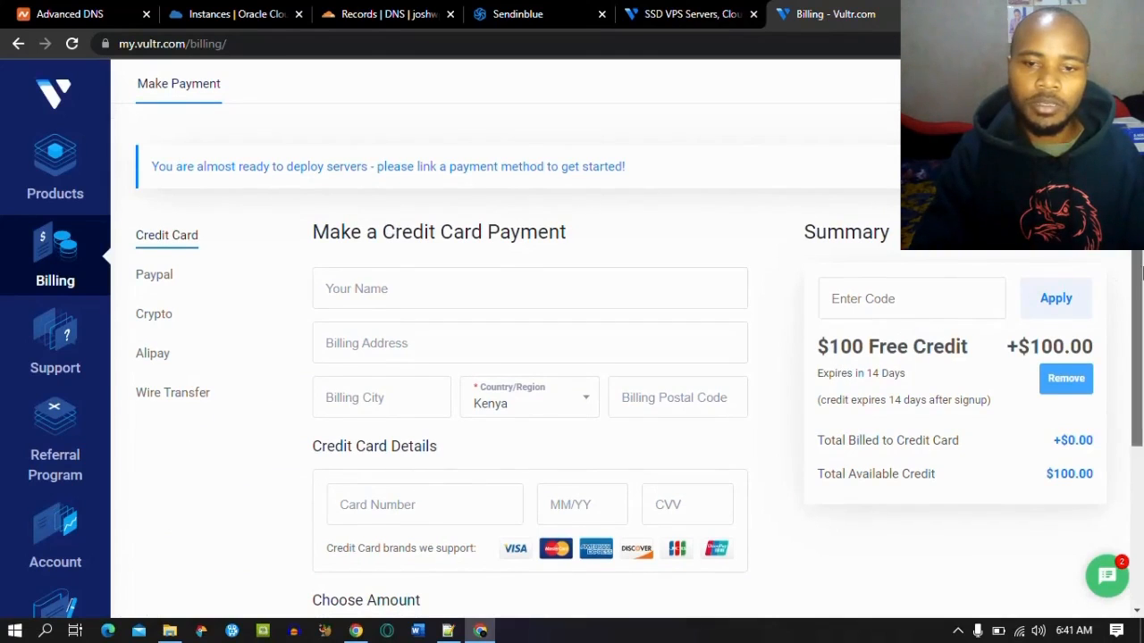
pyautogui.scroll(-2, 693, 234)
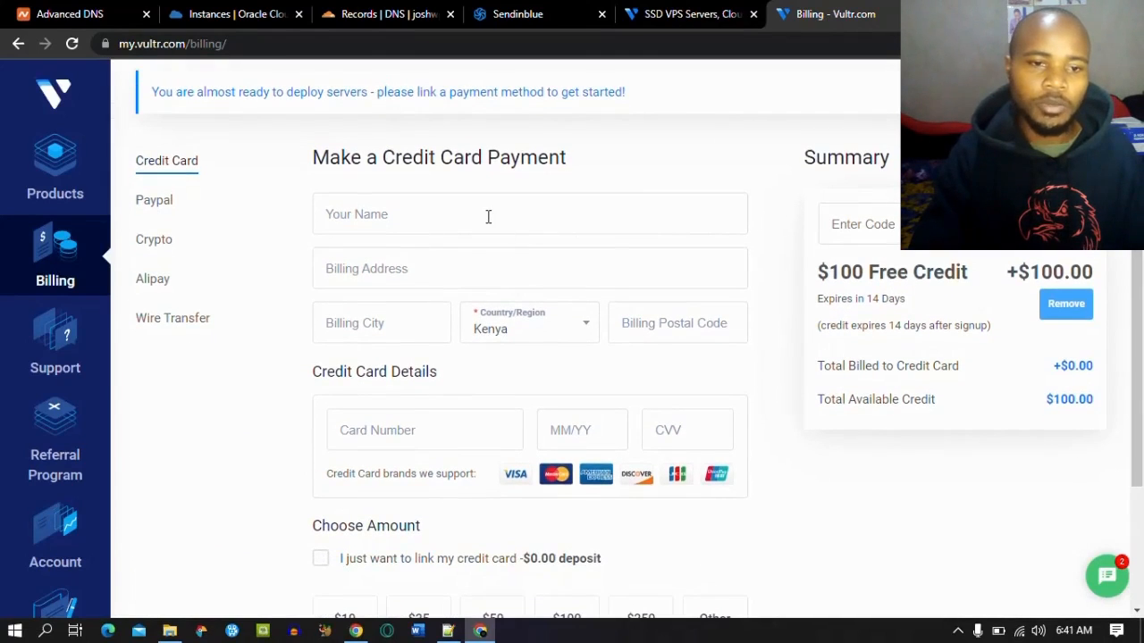
pyautogui.scroll(-1, 1029, 295)
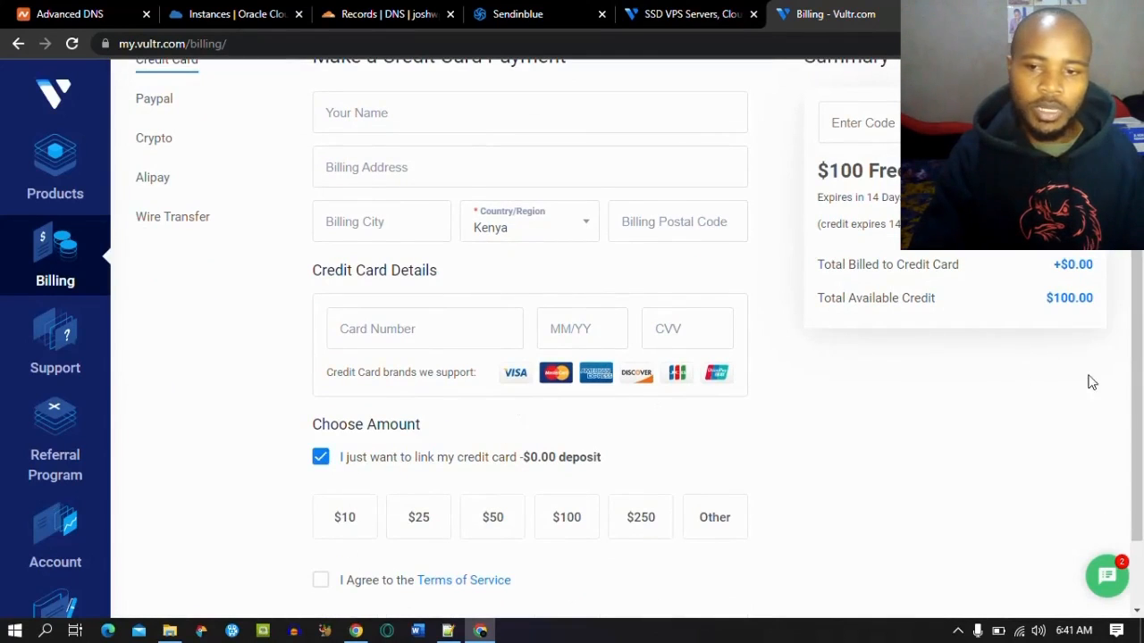
pyautogui.scroll(-1, 1072, 392)
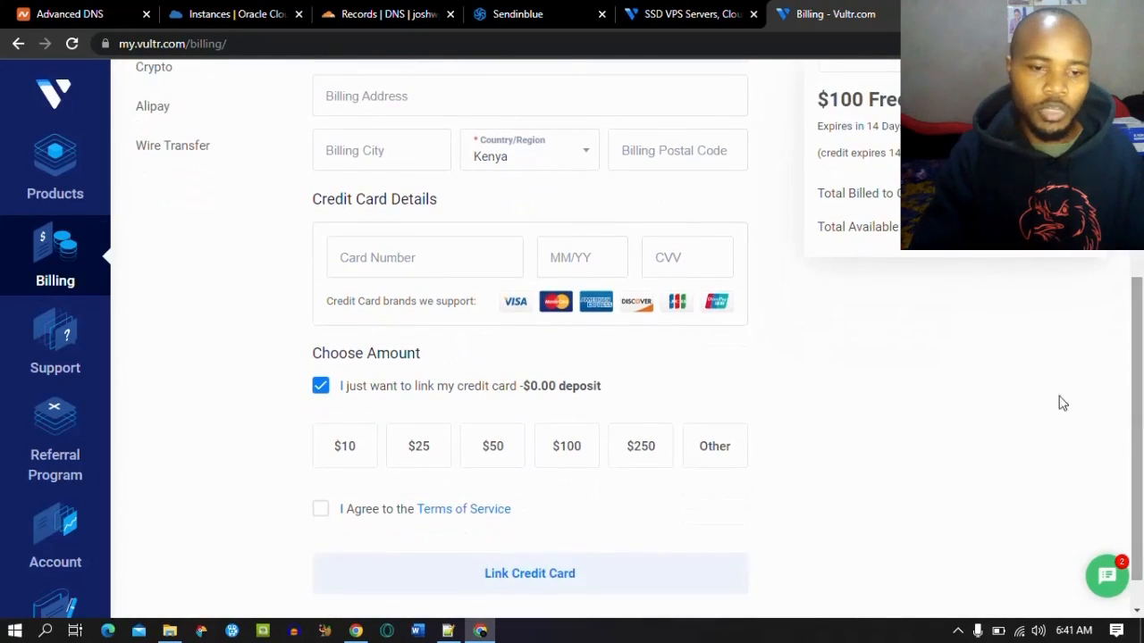
pyautogui.click(319, 511)
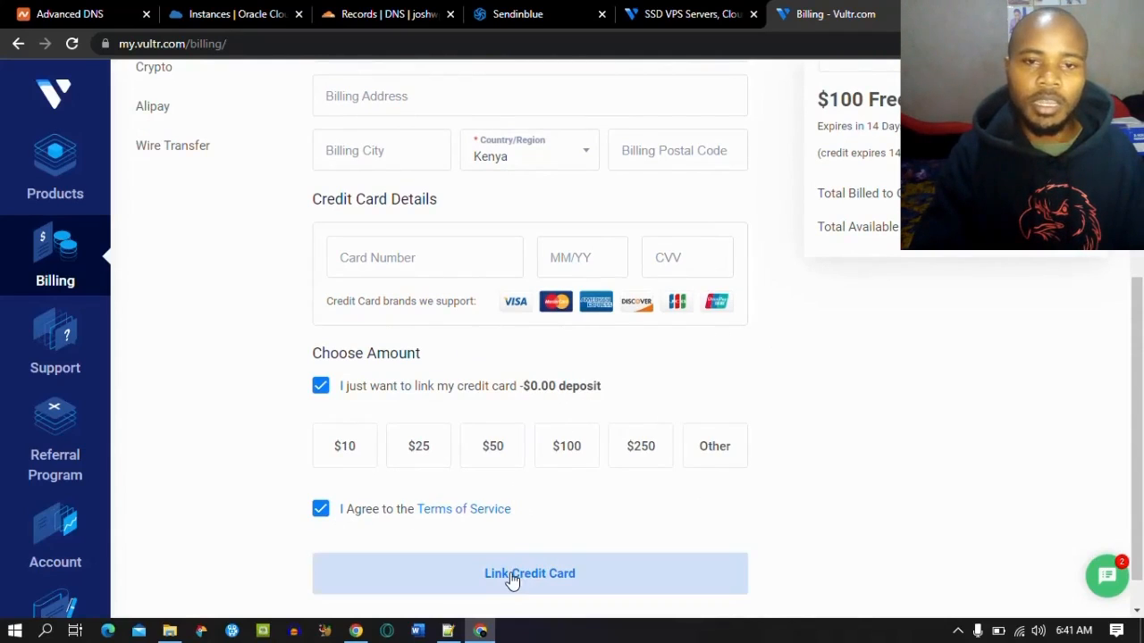
pyautogui.click(480, 632)
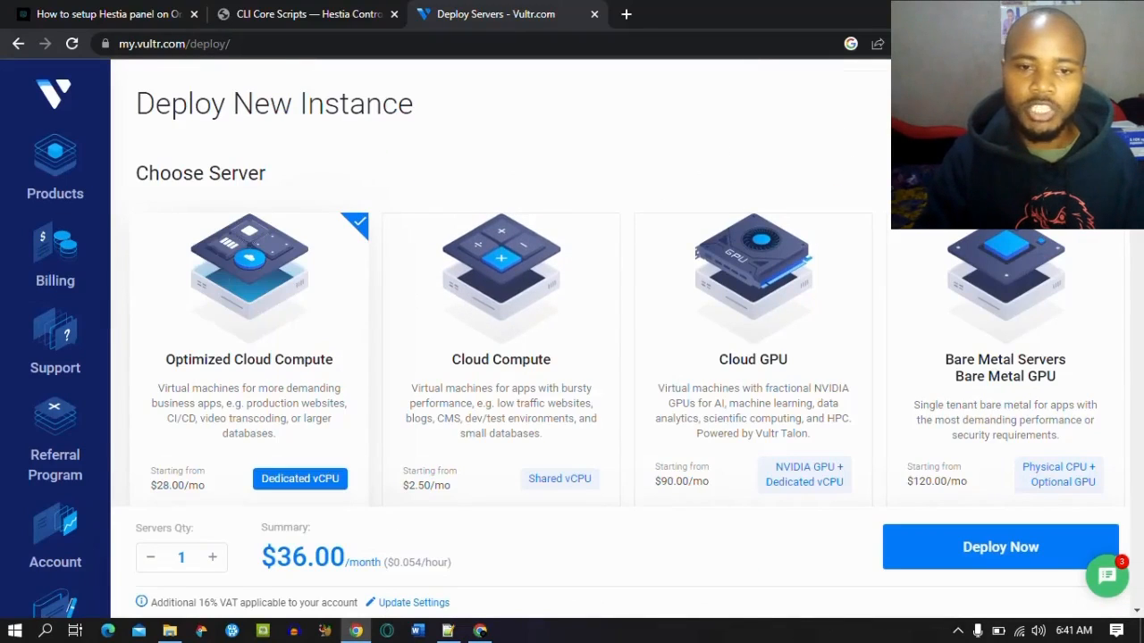
# Step: Choose Cloud Compute with previous-generation Intel Regular Performance CPUs
pyautogui.click(533, 276)
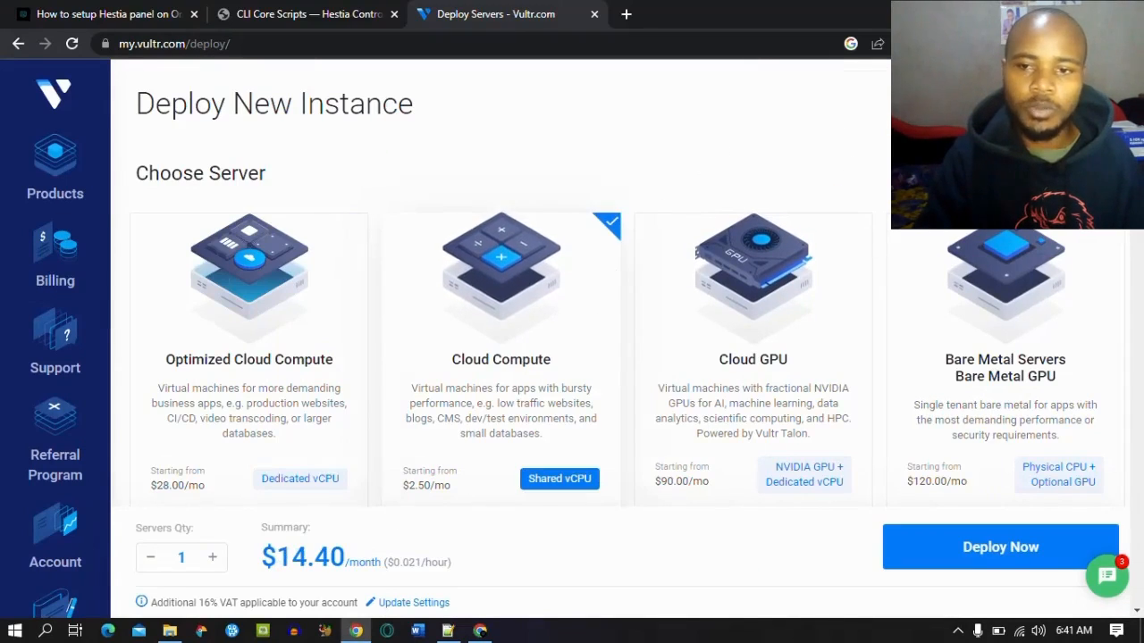
pyautogui.scroll(-5, 795, 270)
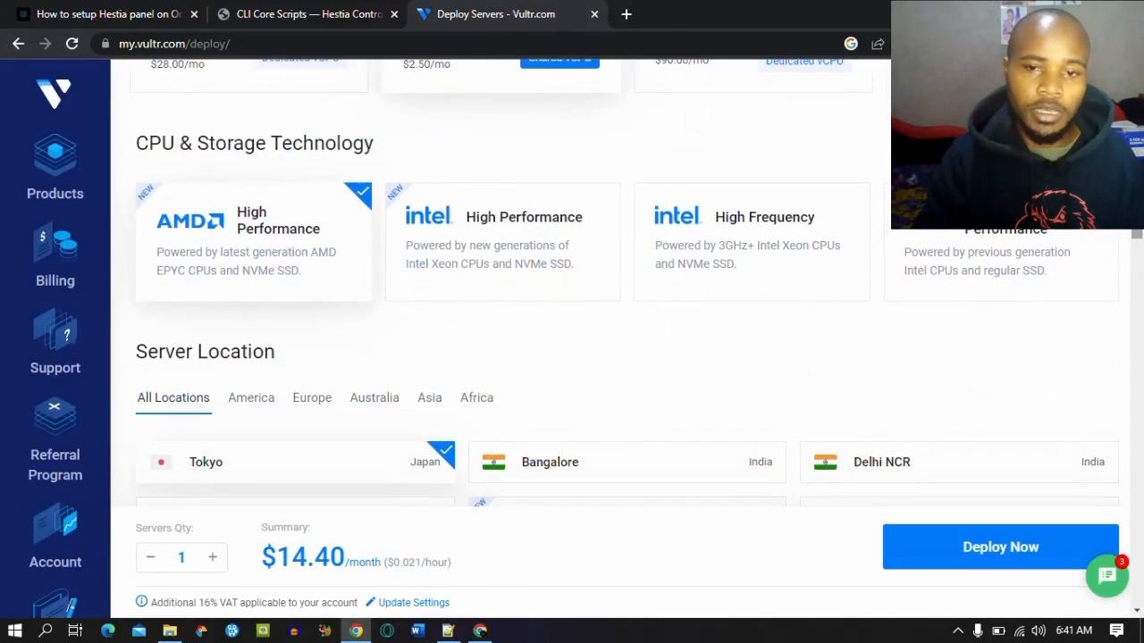
pyautogui.click(983, 245)
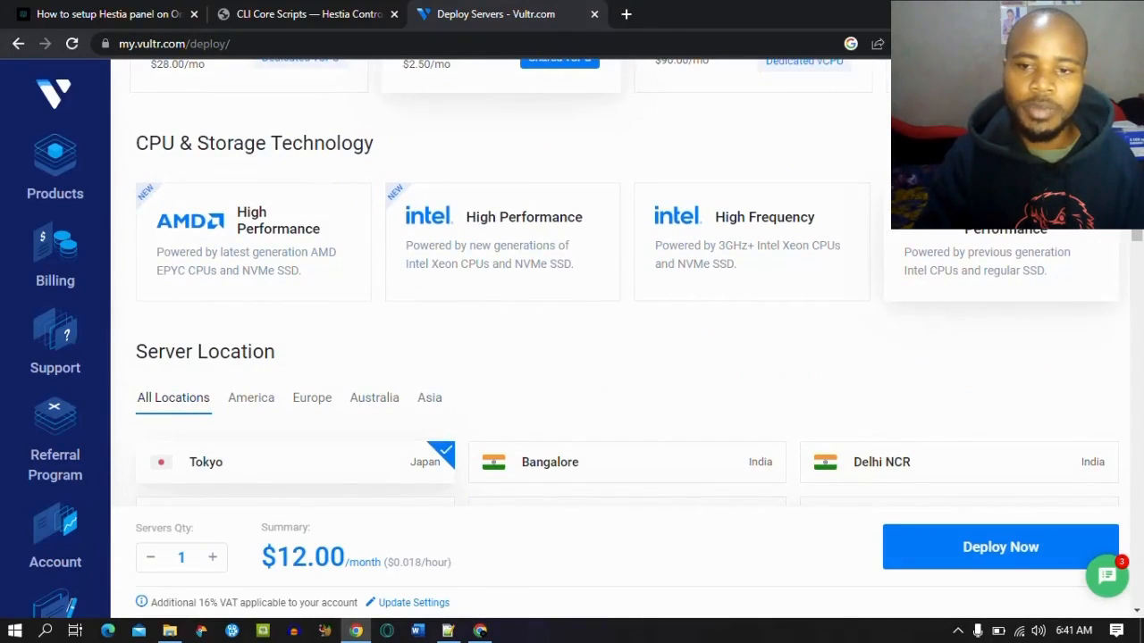
# Step: Set the server location to New York (NJ) and select the CyberPanel marketplace app image
pyautogui.scroll(-2, 626, 313)
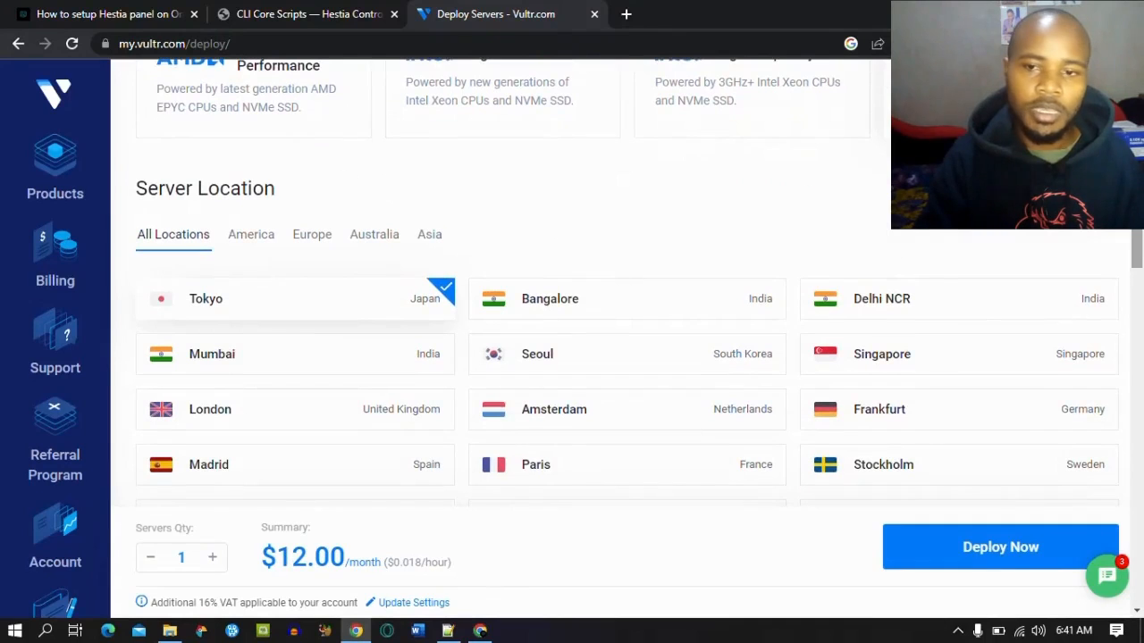
pyautogui.scroll(-3, 641, 308)
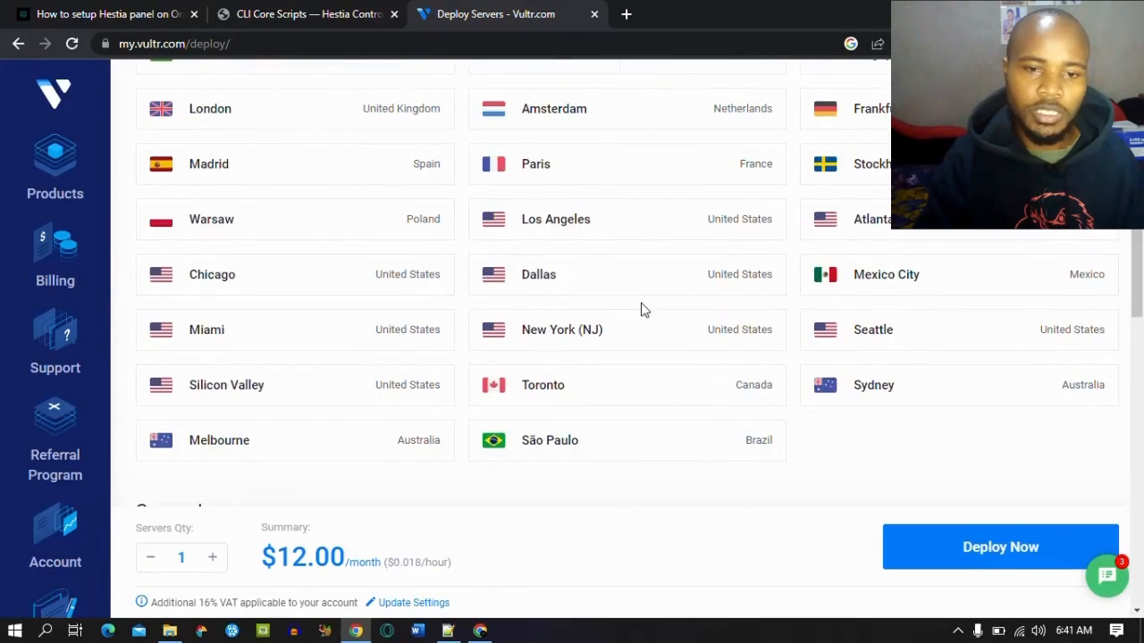
pyautogui.click(598, 332)
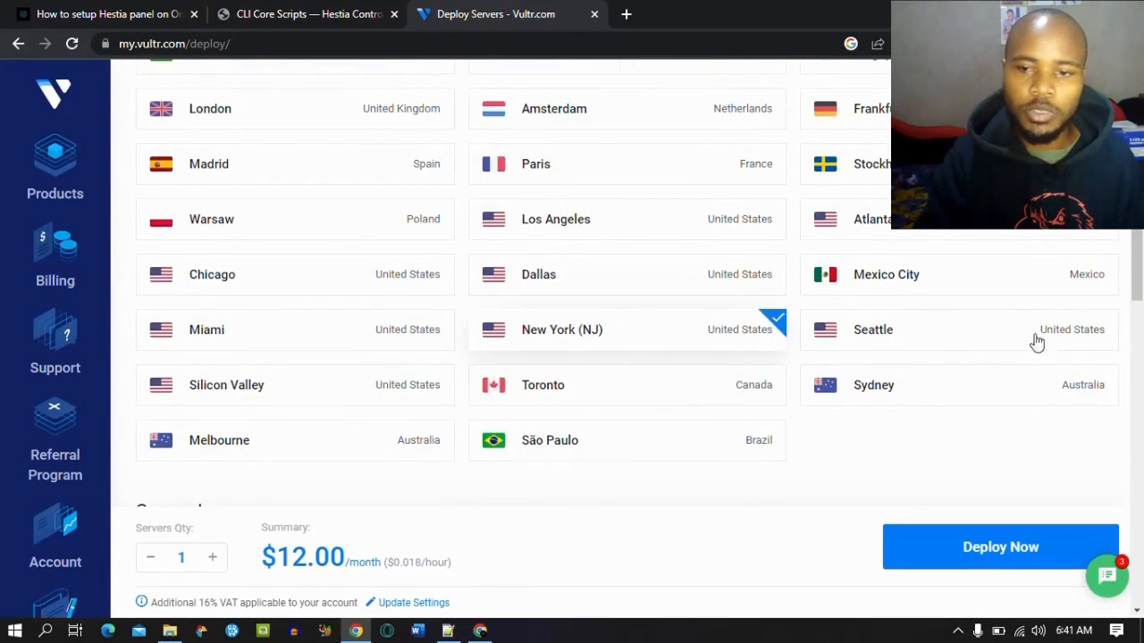
pyautogui.moveTo(1138, 291); pyautogui.dragTo(1140, 340)
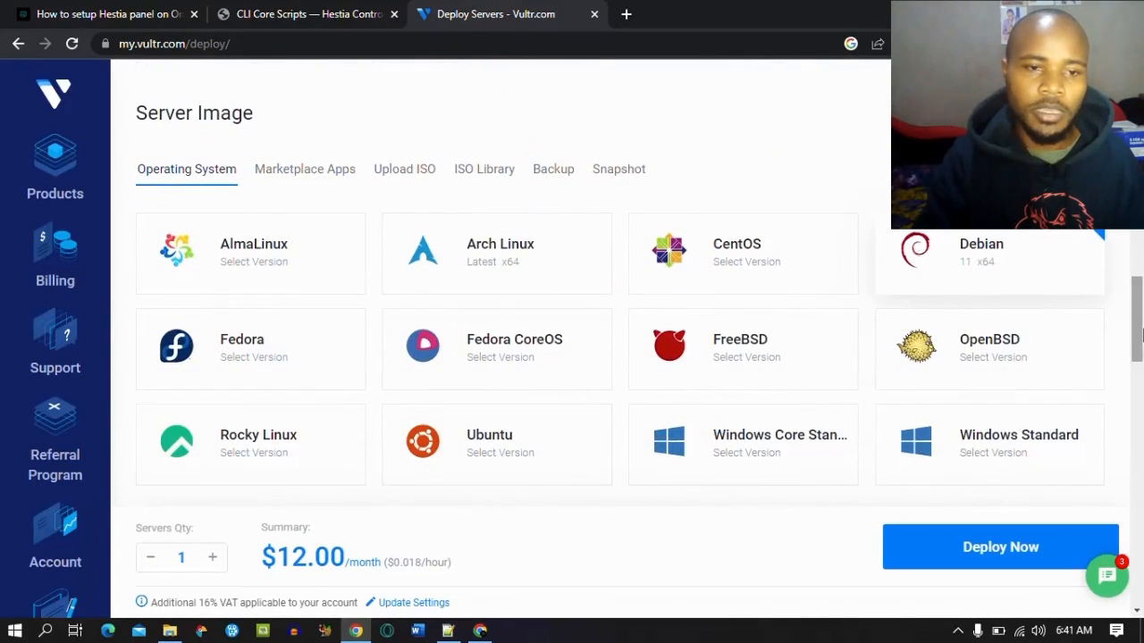
pyautogui.click(331, 178)
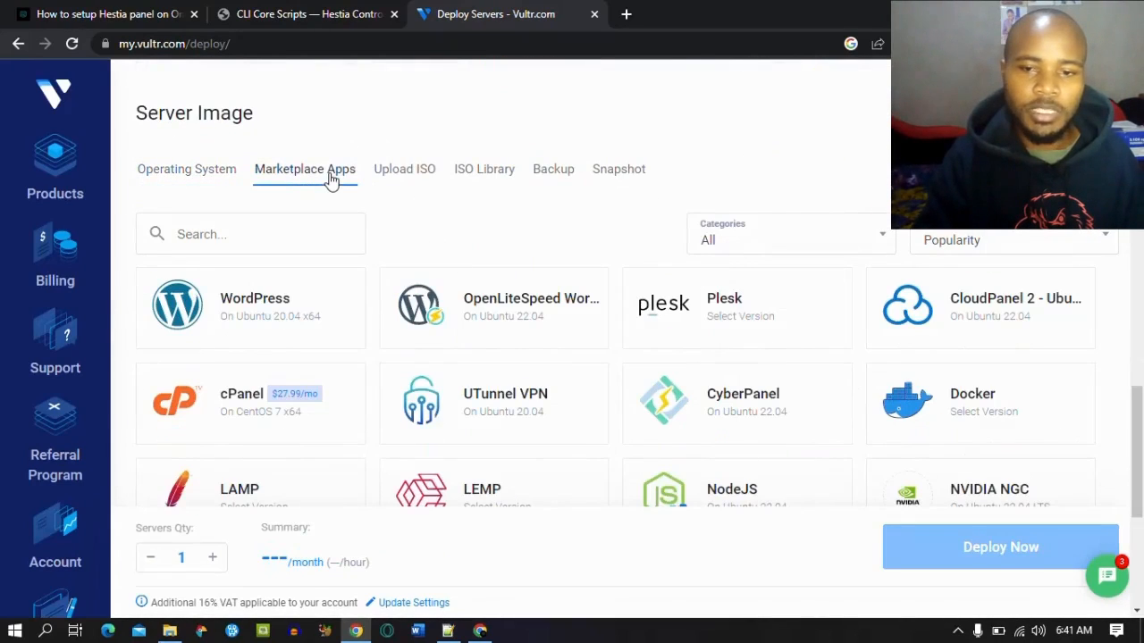
pyautogui.click(765, 406)
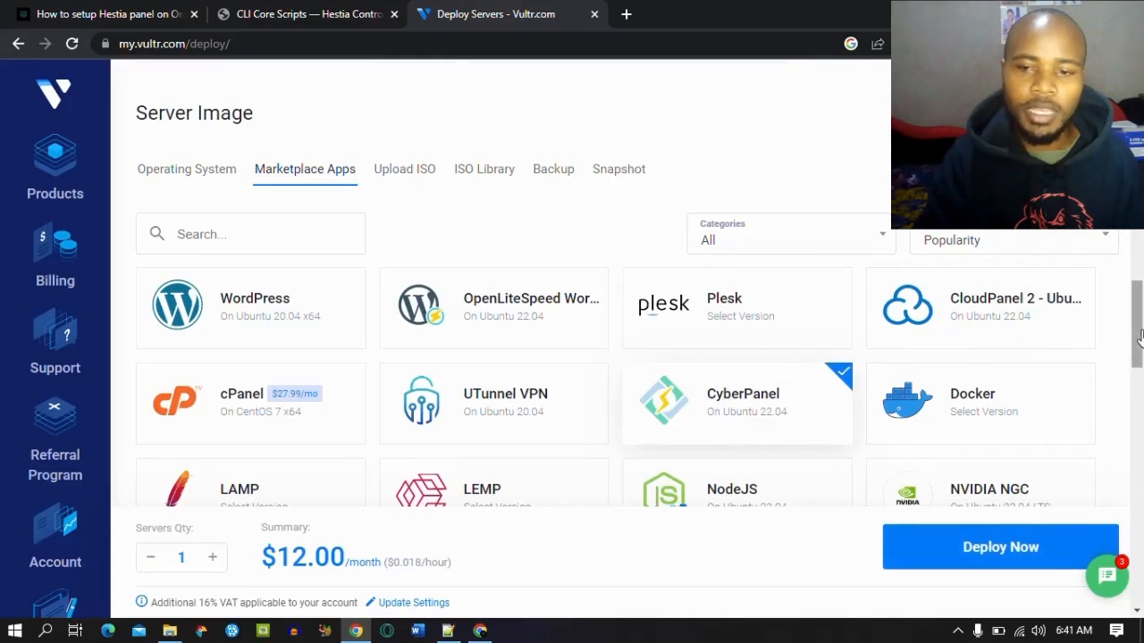
pyautogui.moveTo(1137, 332); pyautogui.dragTo(1138, 431)
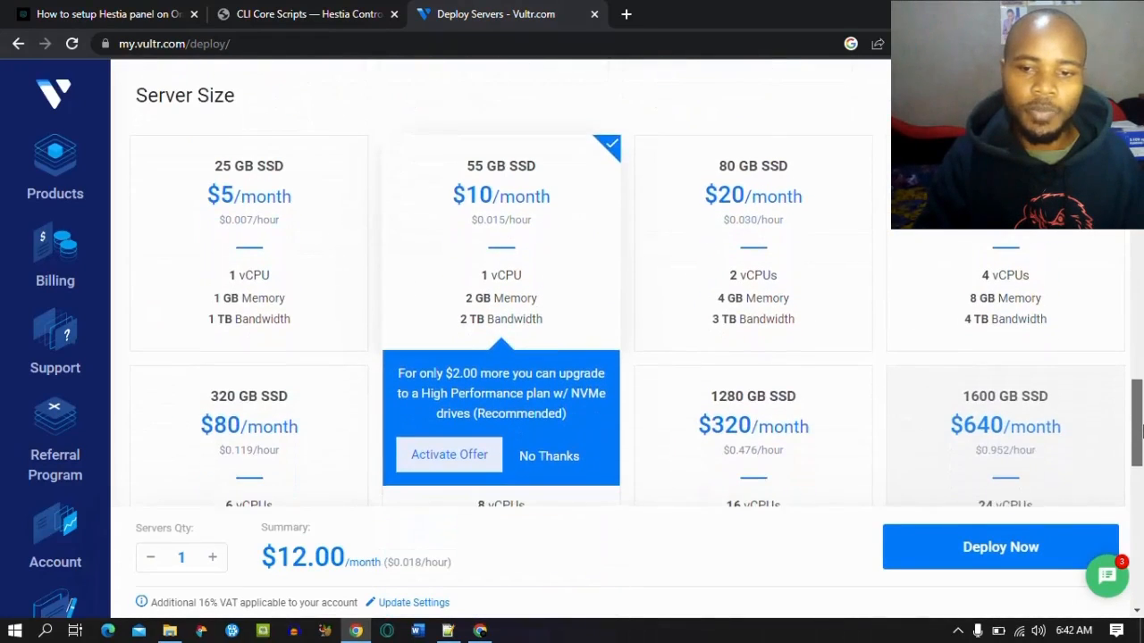
# Step: Pick the 25 GB $5/month plan and turn off Auto Backups
pyautogui.click(222, 218)
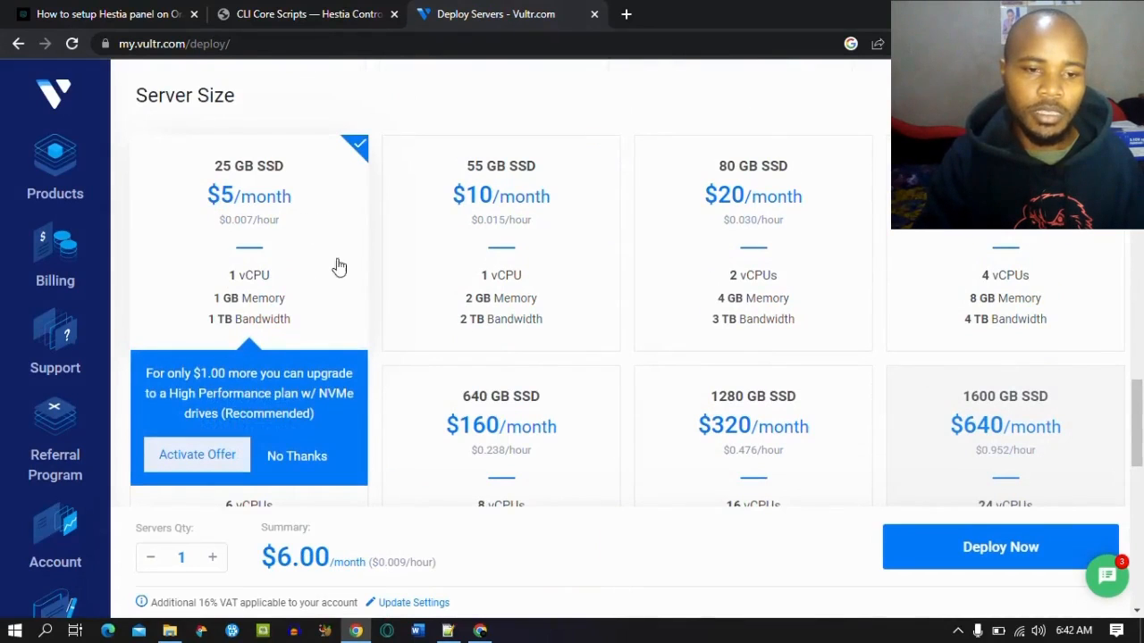
pyautogui.moveTo(1137, 388); pyautogui.dragTo(1137, 457)
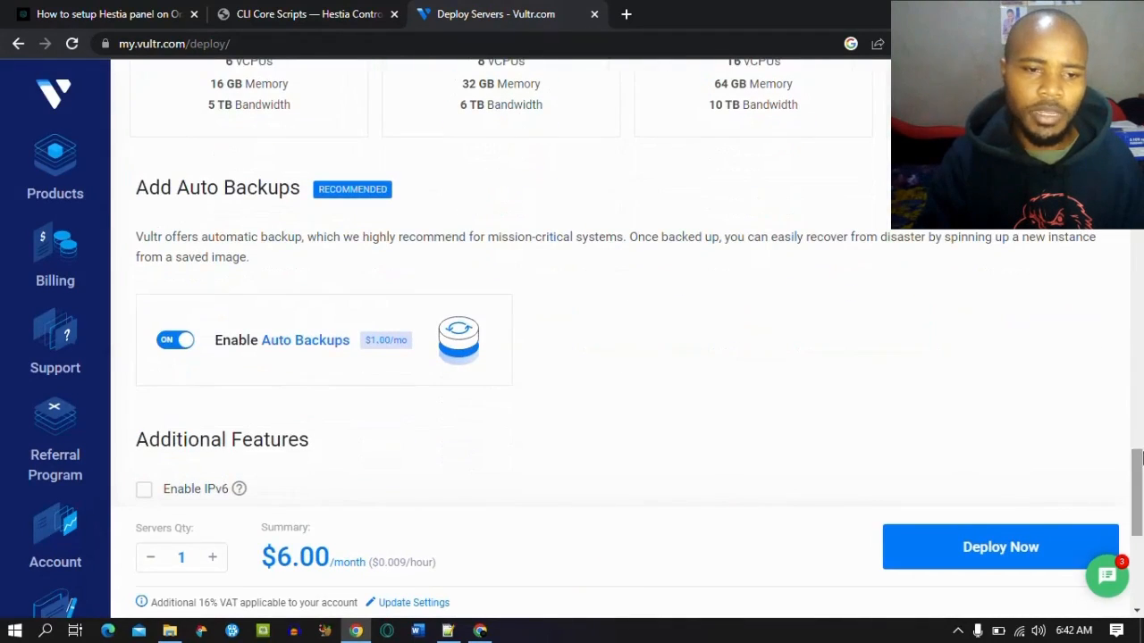
pyautogui.click(177, 344)
pyautogui.moveTo(1140, 442); pyautogui.dragTo(1140, 538)
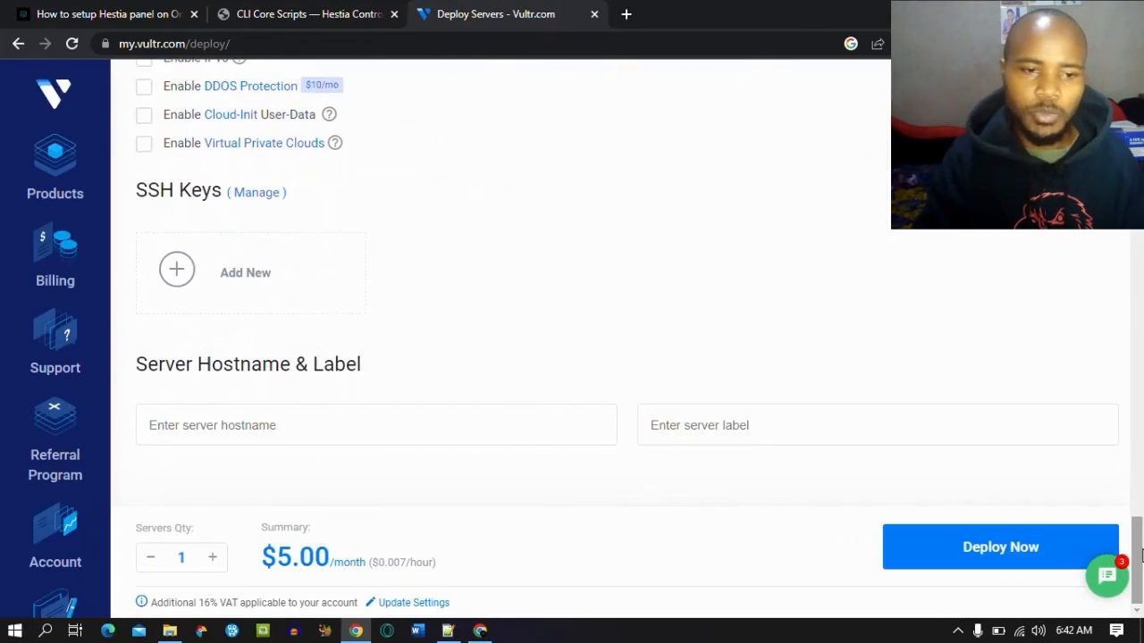
# Step: Name the server JoshWP and deploy it
pyautogui.click(463, 443)
pyautogui.write('j')
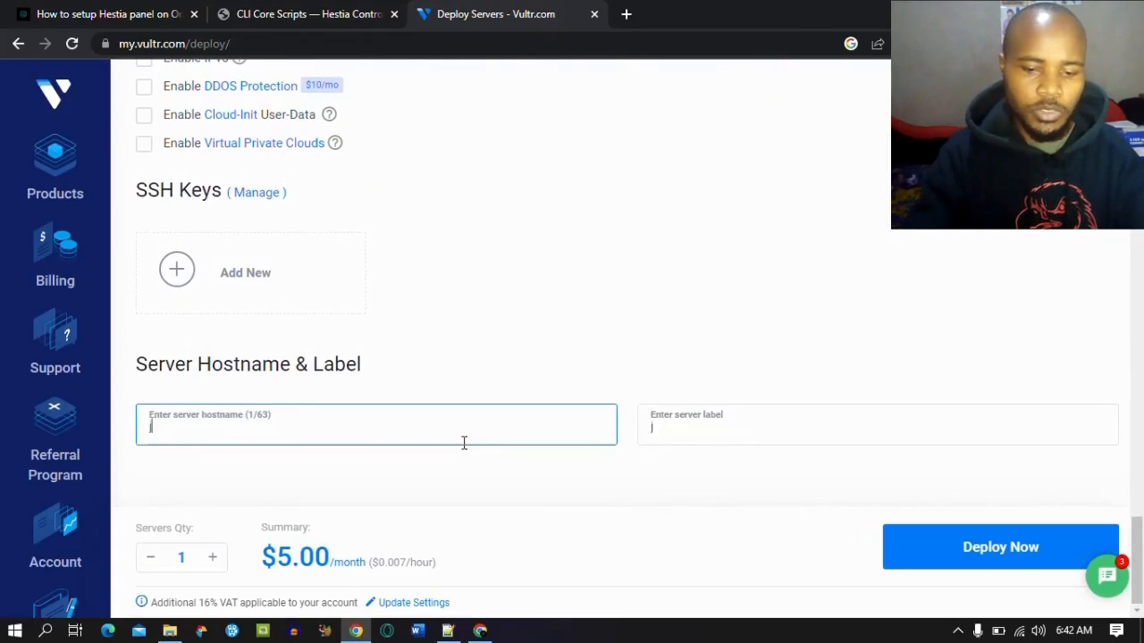
pyautogui.press('BackSpace')
pyautogui.write('JoshWP')
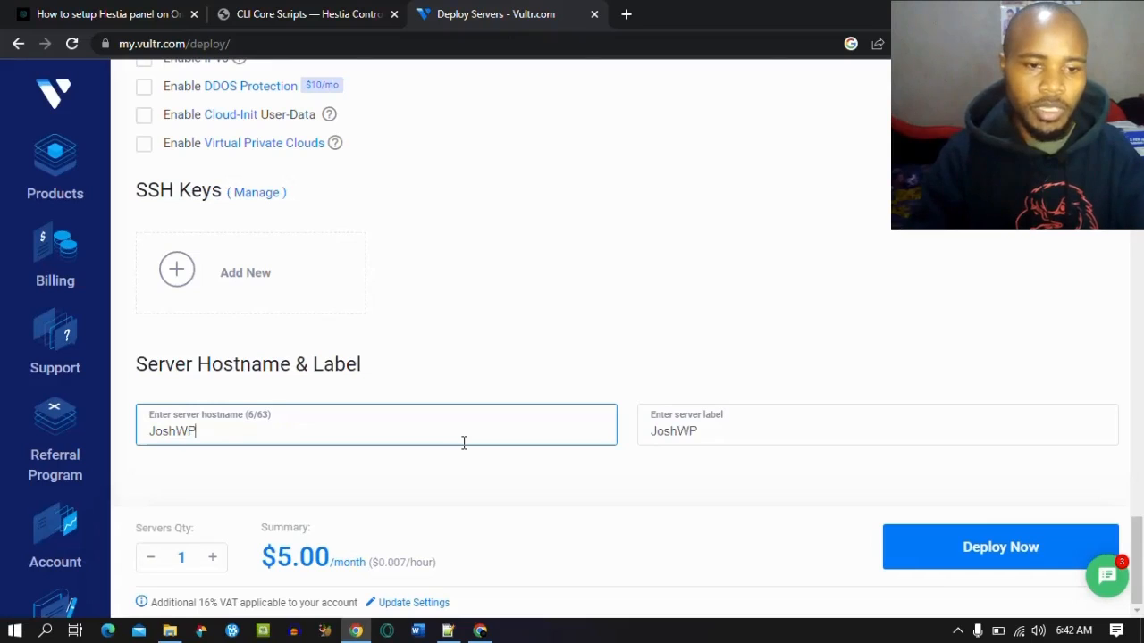
pyautogui.click(925, 549)
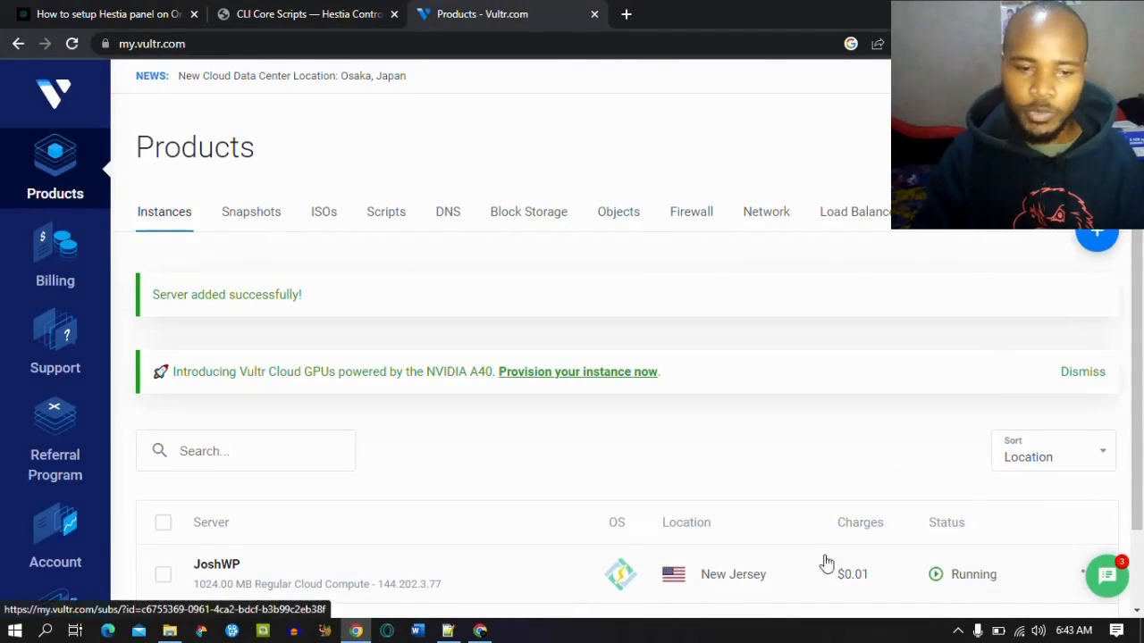
# Step: Copy the JoshWP server's IP address 144.202.3.77 from its details page for Namecheap DNS
pyautogui.click(217, 568)
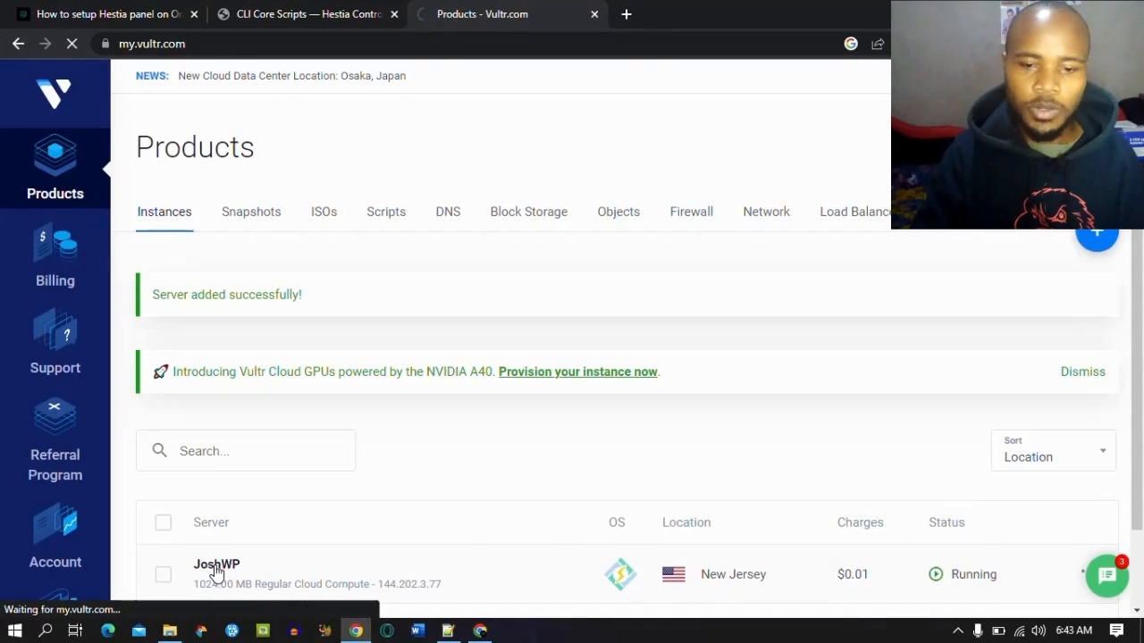
pyautogui.scroll(-3, 329, 347)
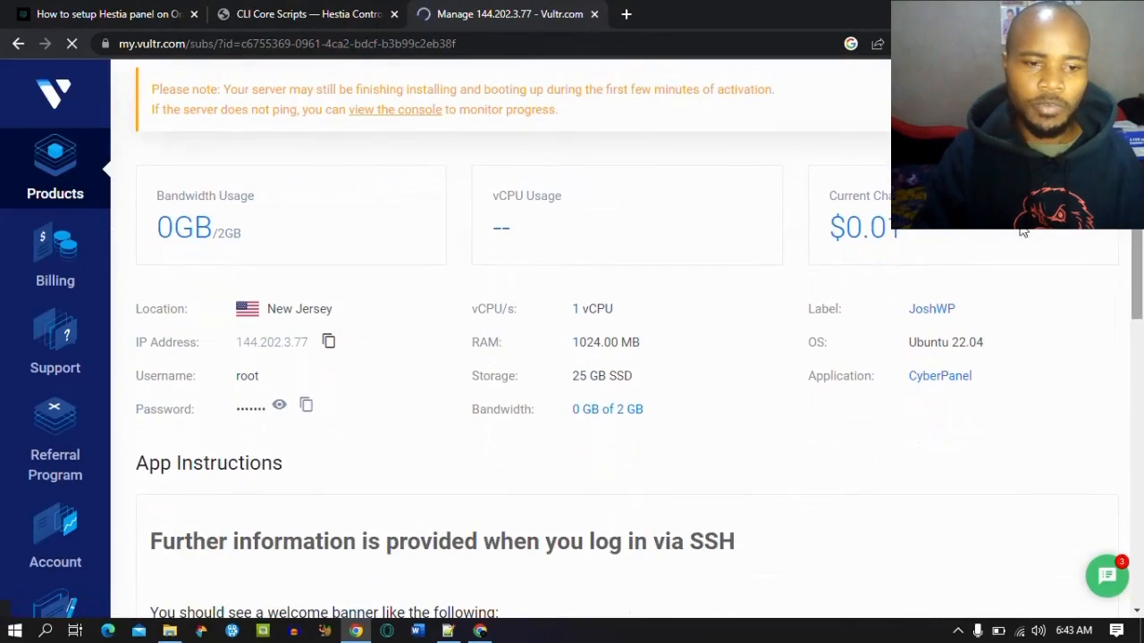
pyautogui.click(329, 344)
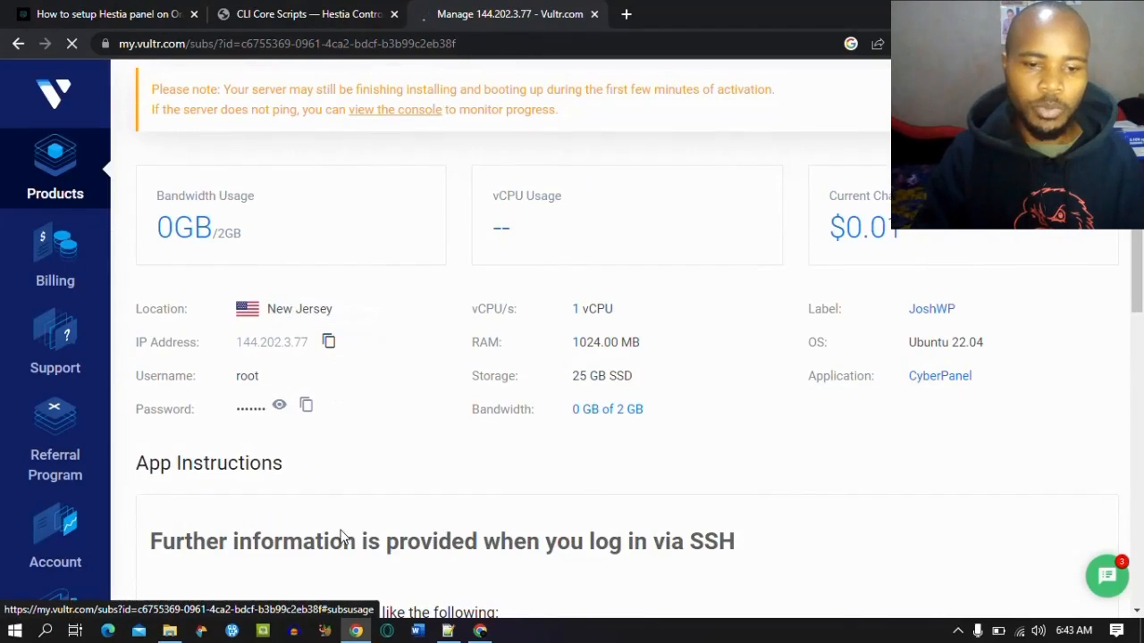
pyautogui.click(480, 631)
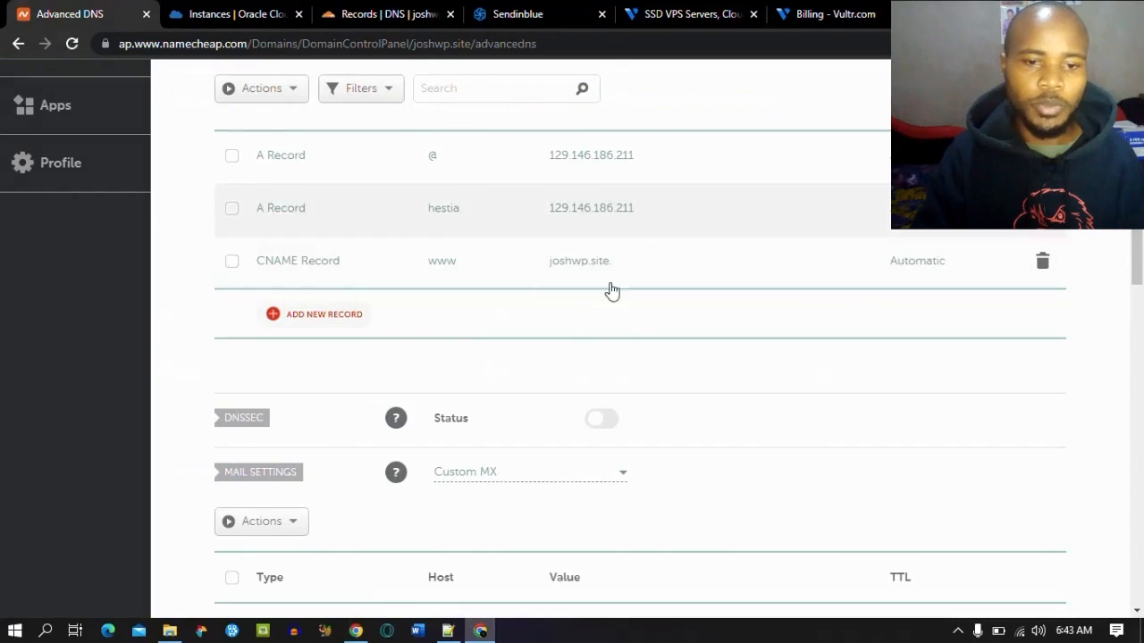
# Step: Point the first Namecheap A record to the new server IP 144.202.3.77
pyautogui.click(693, 160)
pyautogui.moveTo(680, 155); pyautogui.dragTo(540, 156)
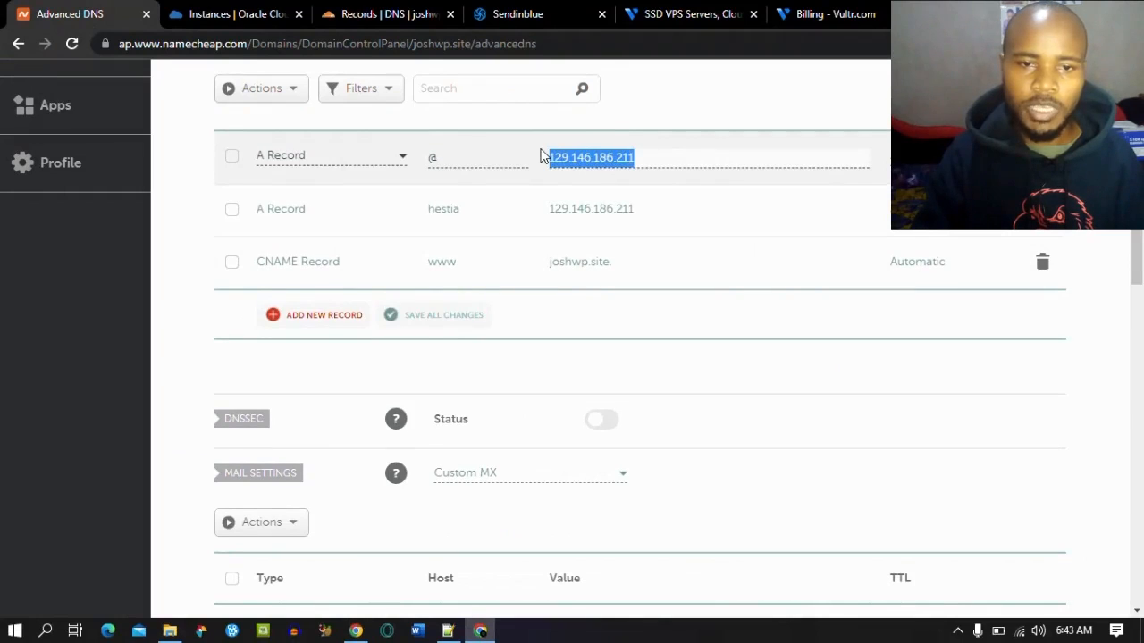
pyautogui.hotkey('ctrl', 'v')
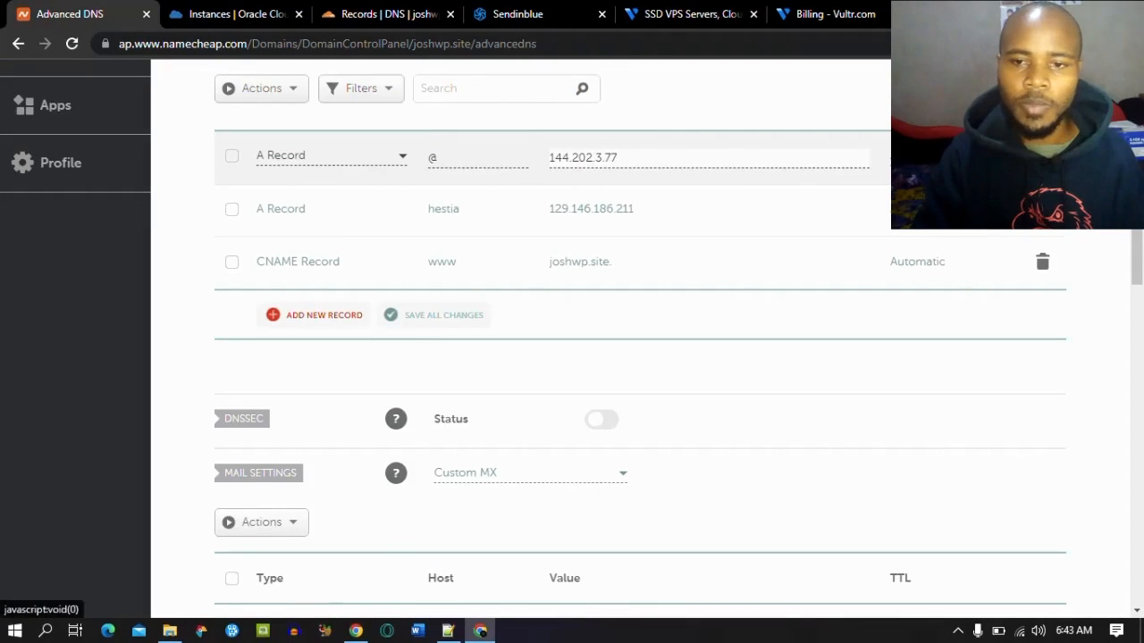
pyautogui.scroll(3, 1140, 259)
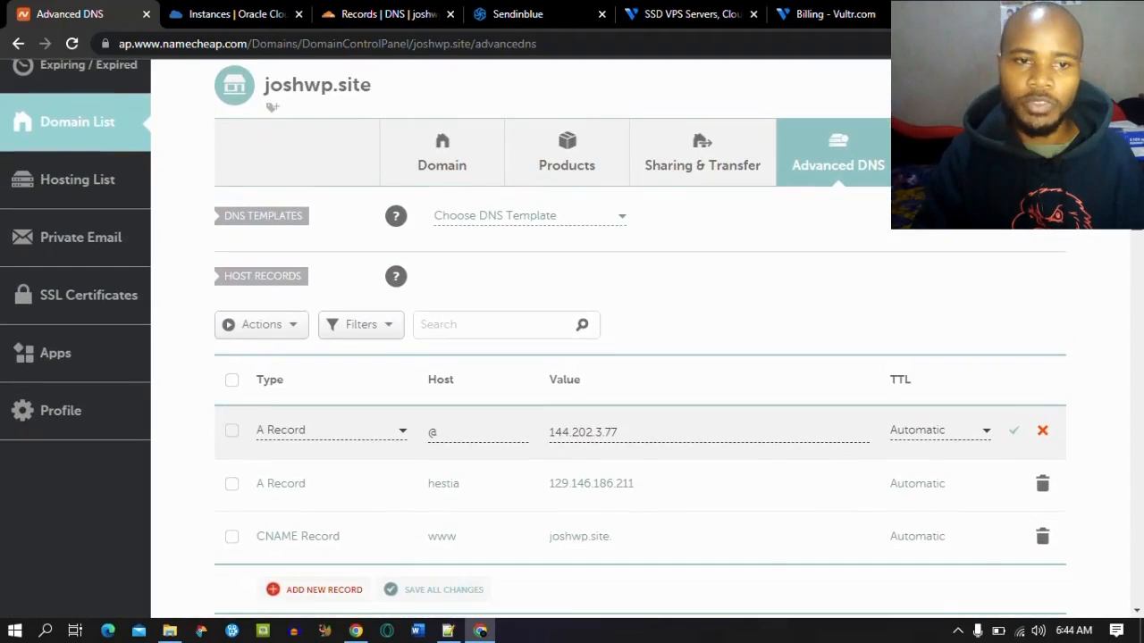
pyautogui.scroll(-3, 626, 357)
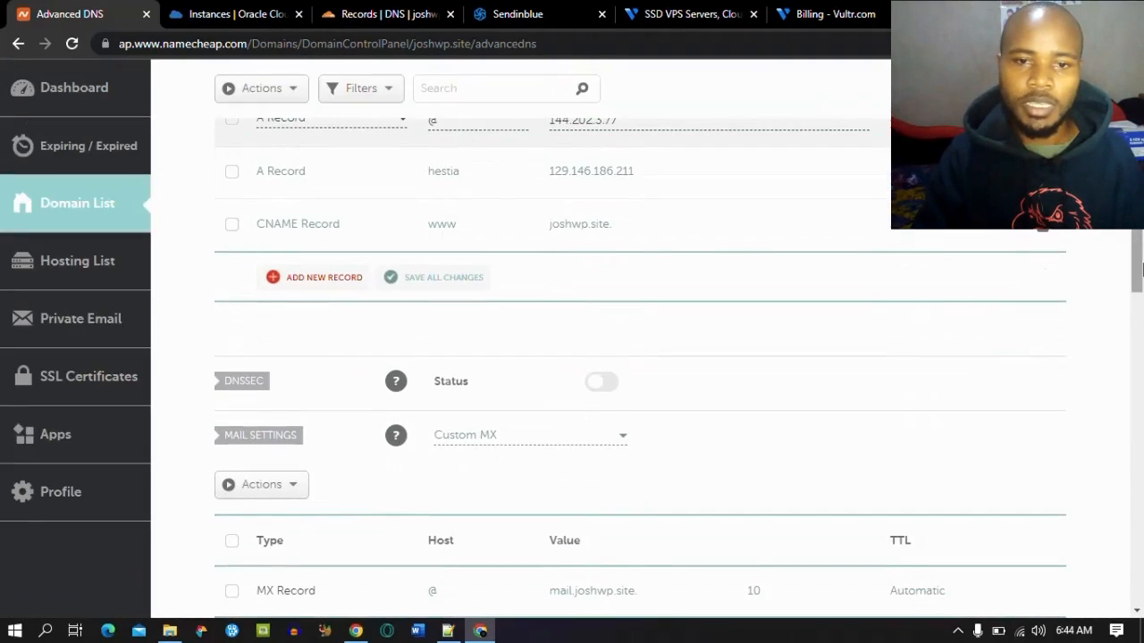
# Step: Change the hestia A record to host cp with value 144.202.3.77 and save it
pyautogui.click(677, 177)
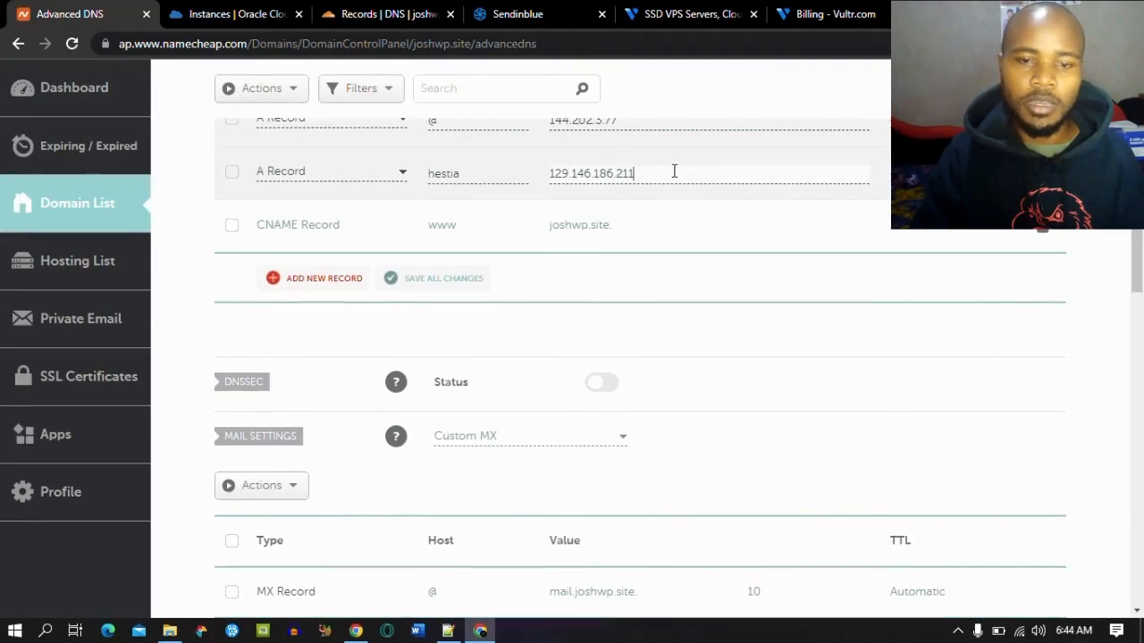
pyautogui.moveTo(471, 172); pyautogui.dragTo(419, 178)
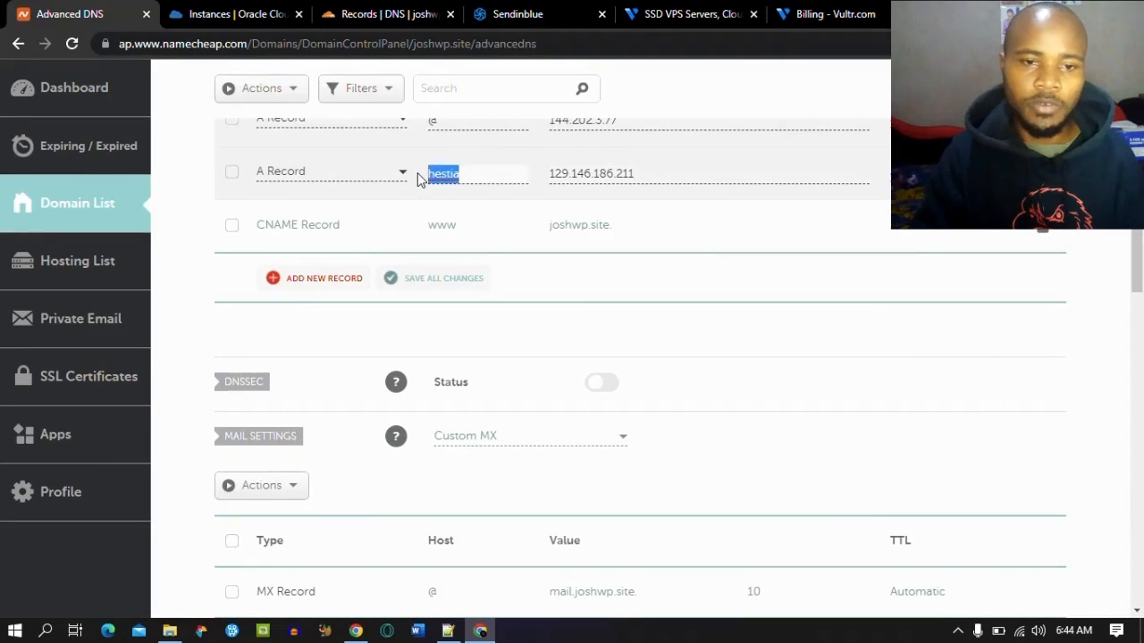
pyautogui.press('BackSpace')
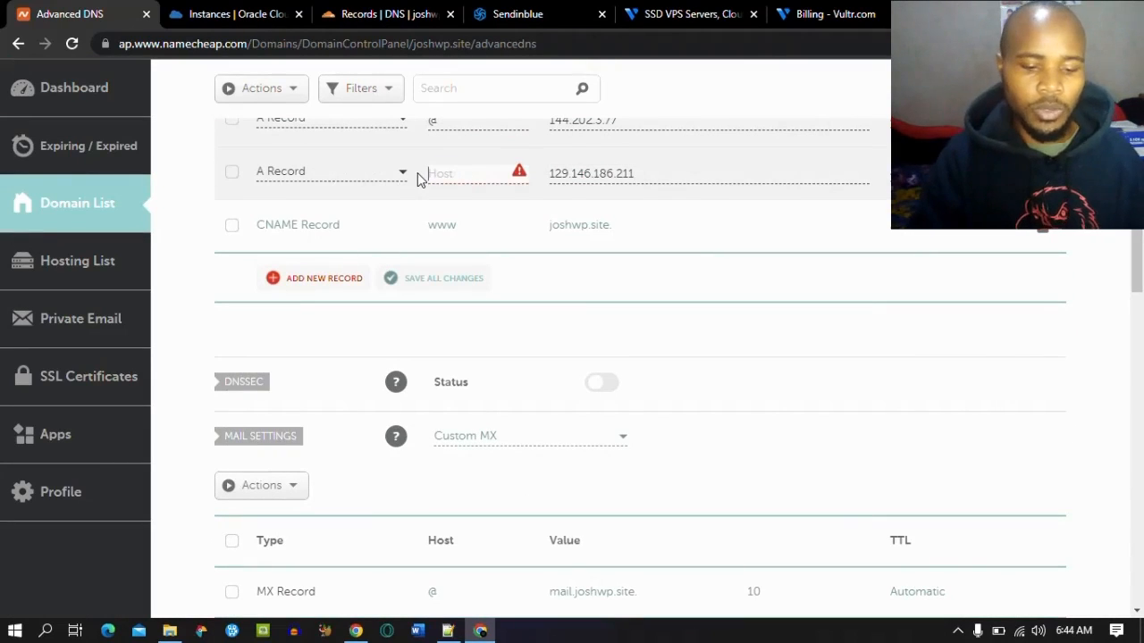
pyautogui.write('co')
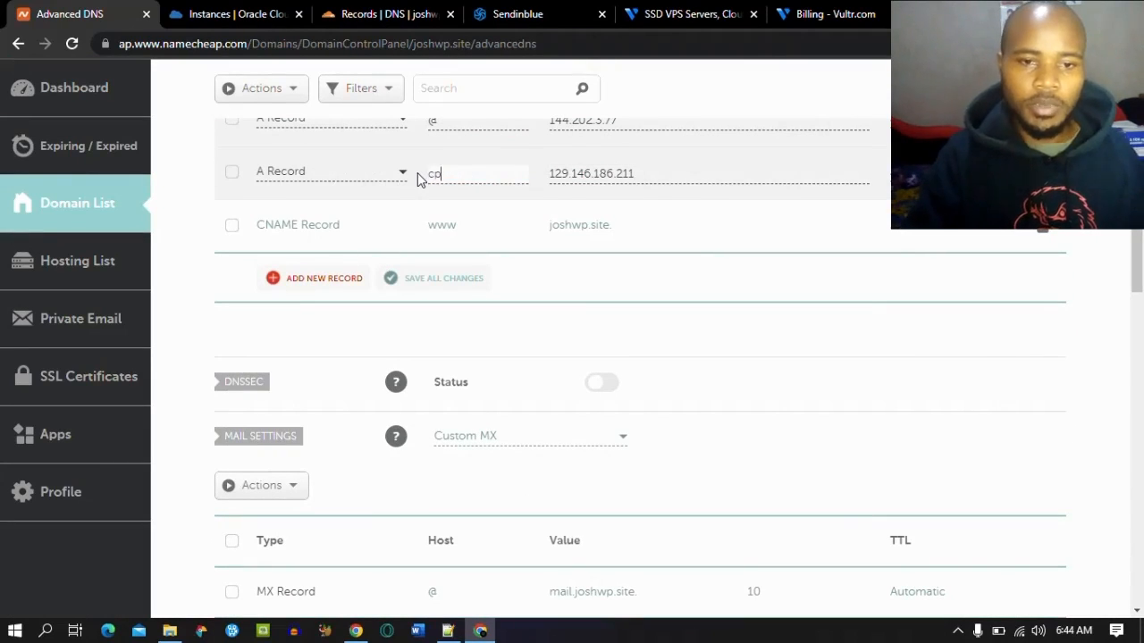
pyautogui.moveTo(662, 177); pyautogui.dragTo(543, 179)
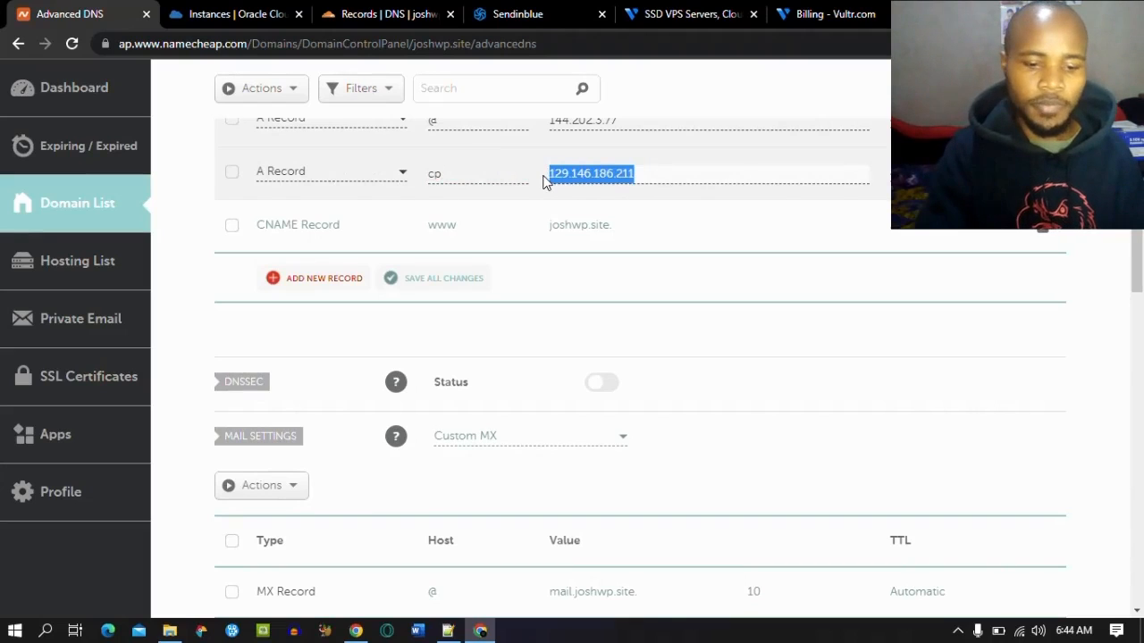
pyautogui.hotkey('ctrl', 'v')
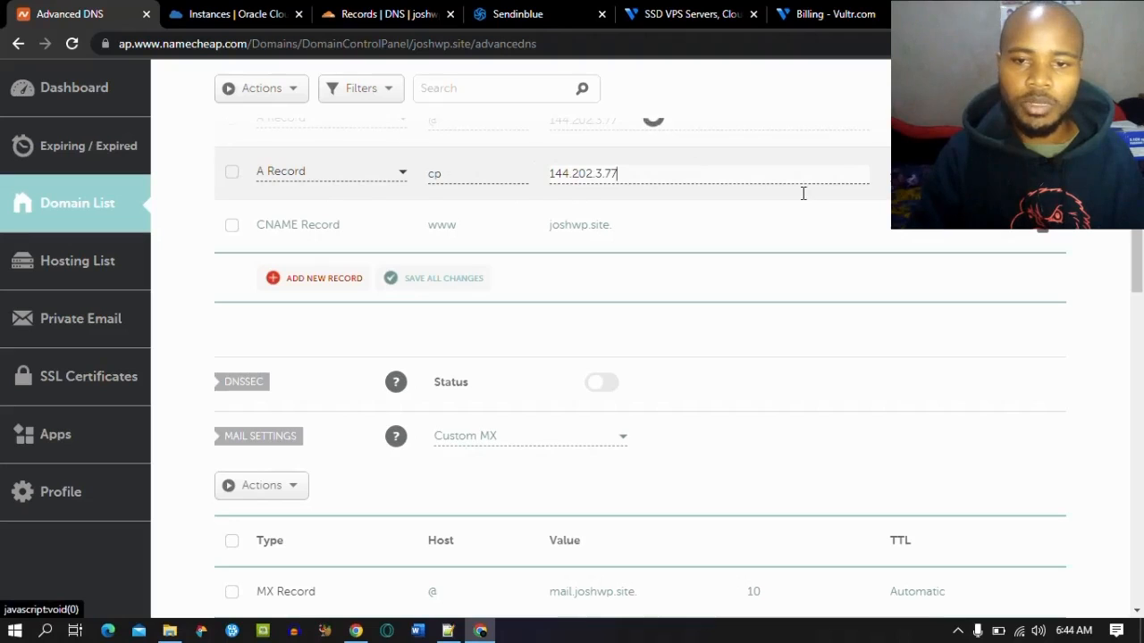
pyautogui.scroll(-4, 75, 268)
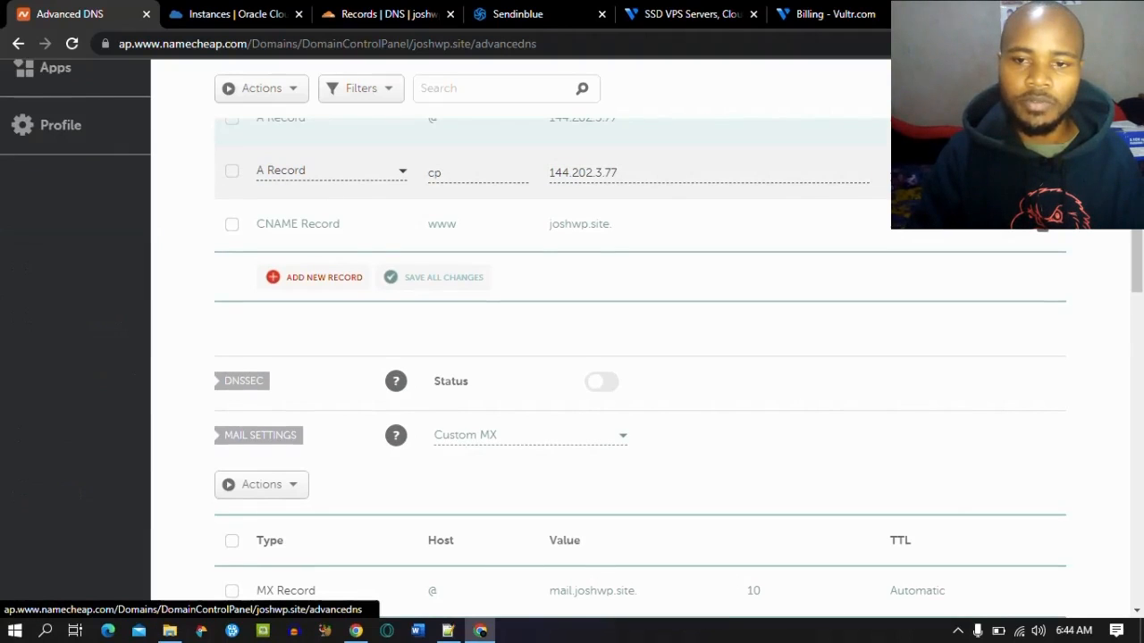
pyautogui.click(1008, 172)
pyautogui.scroll(1, 1008, 172)
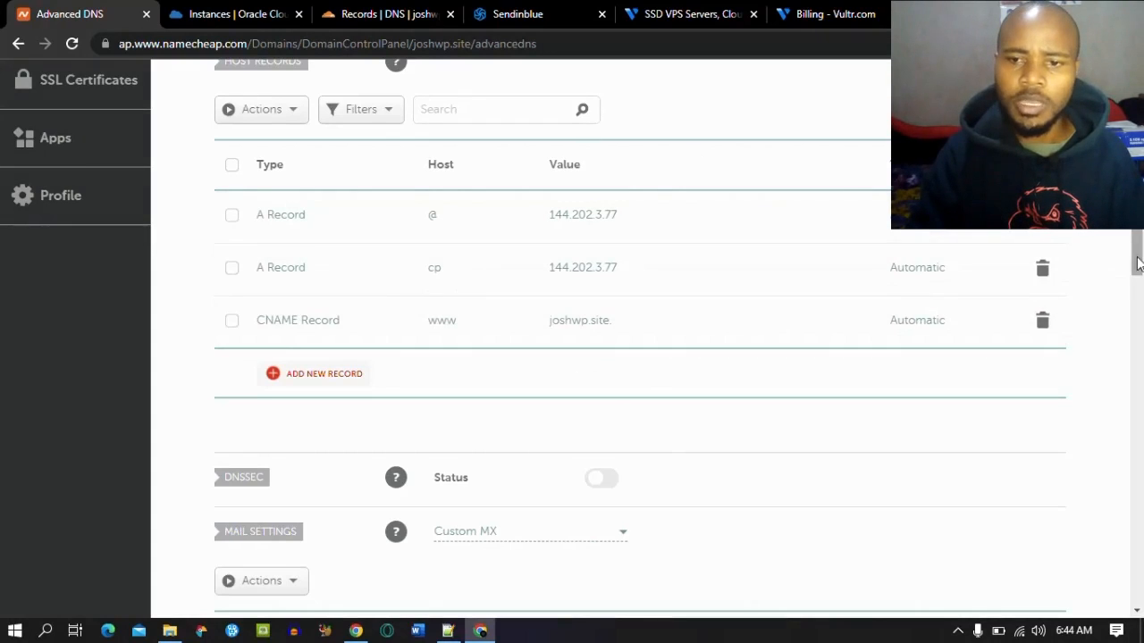
pyautogui.scroll(3, 899, 319)
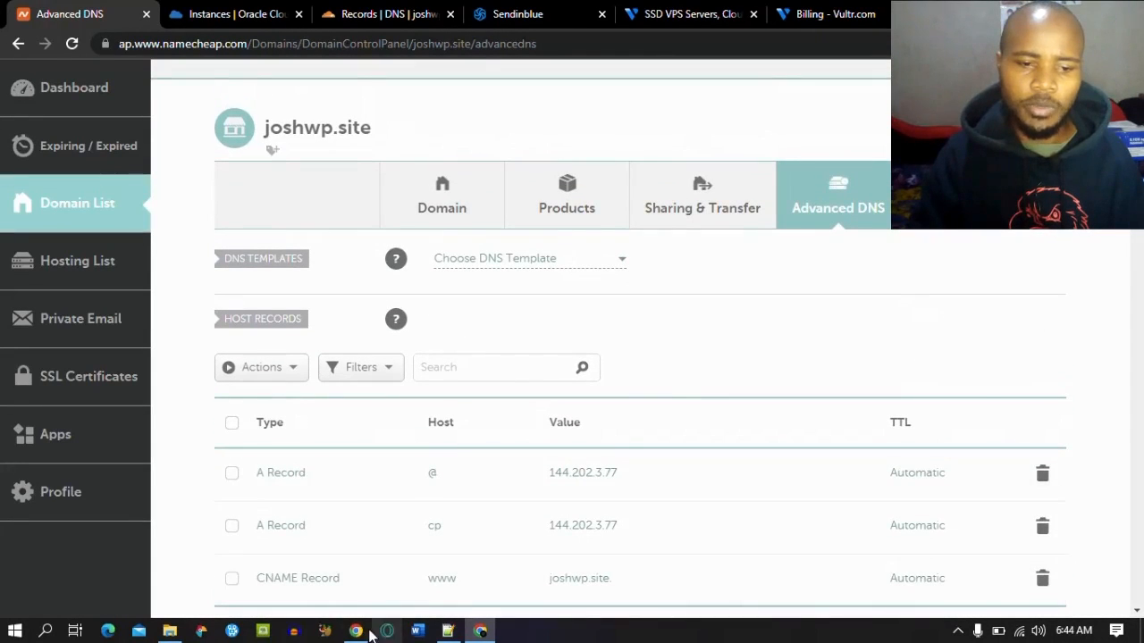
pyautogui.click(358, 632)
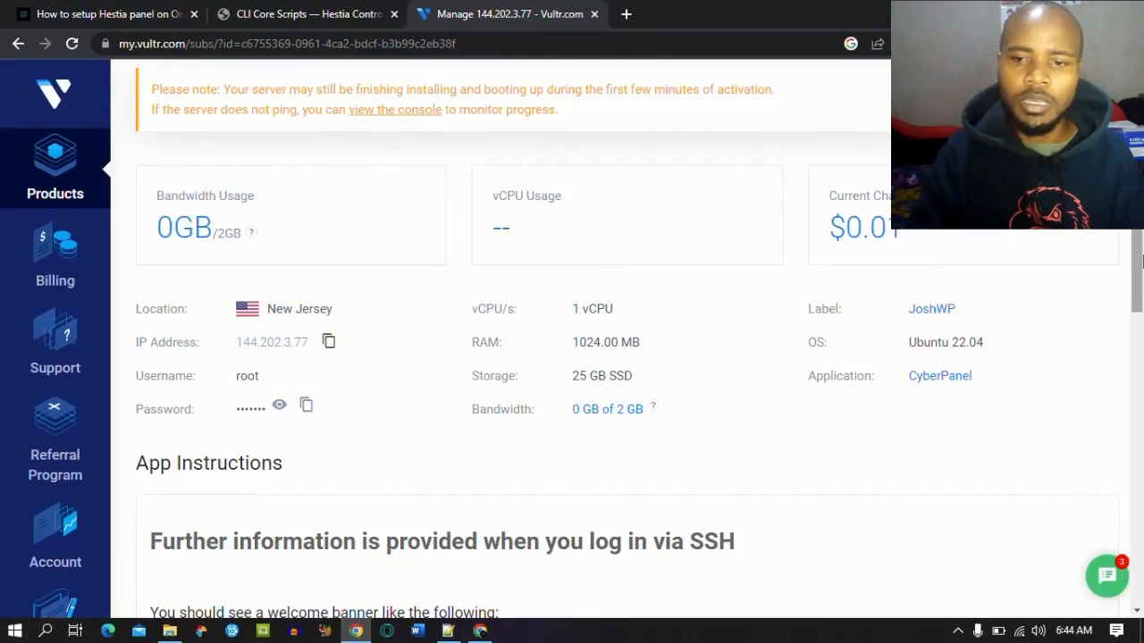
pyautogui.moveTo(1141, 258); pyautogui.dragTo(1140, 284)
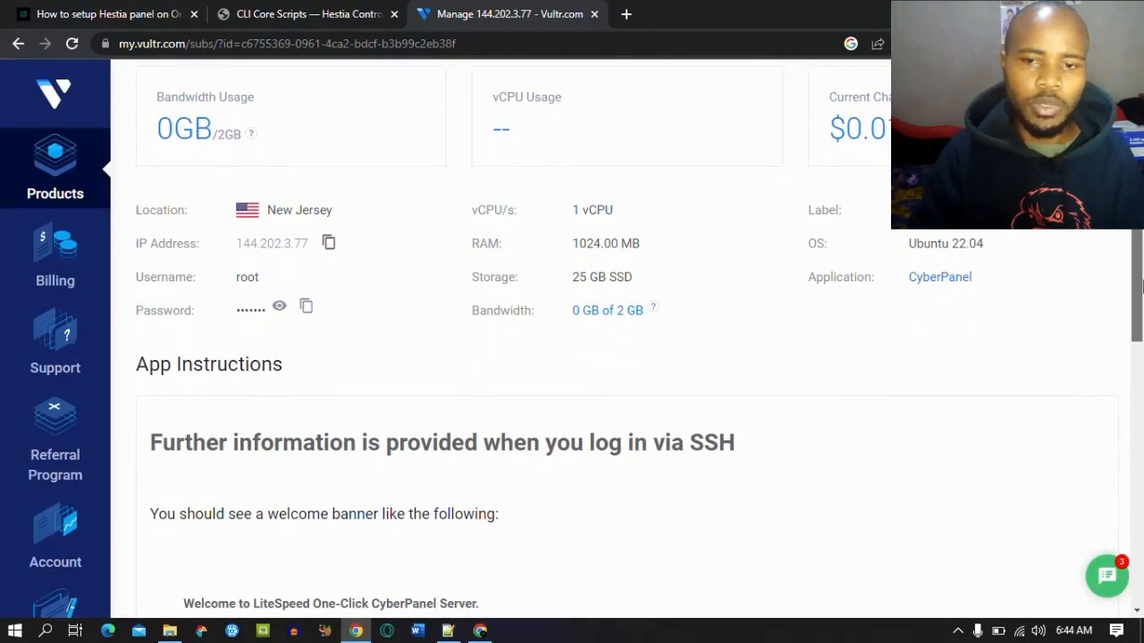
pyautogui.moveTo(1141, 284); pyautogui.dragTo(1141, 451)
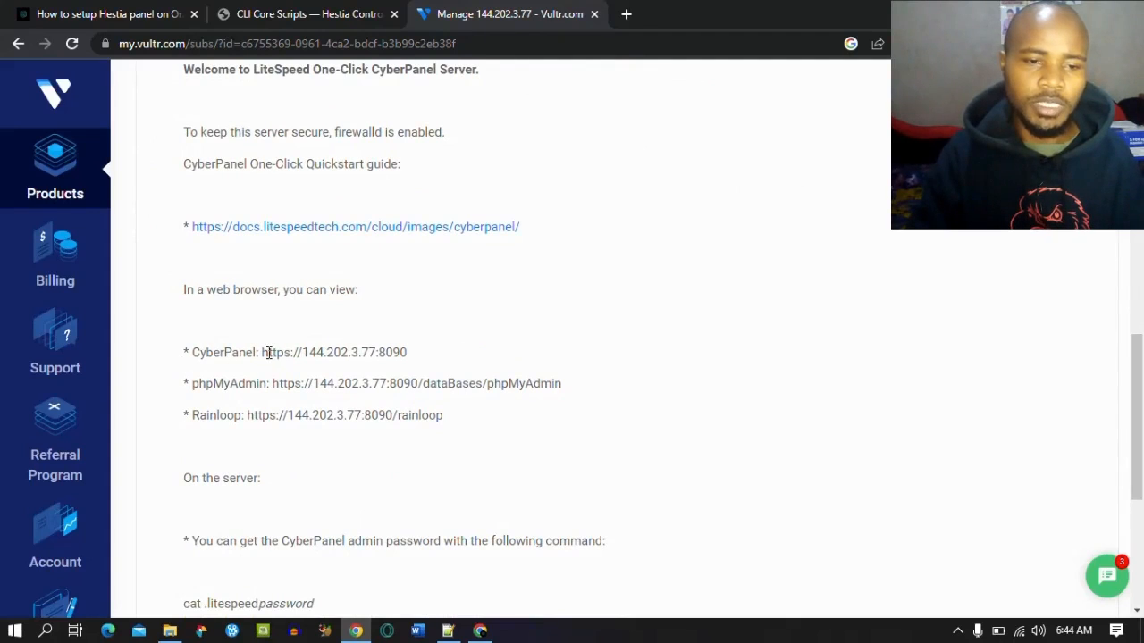
pyautogui.moveTo(264, 351); pyautogui.dragTo(402, 350)
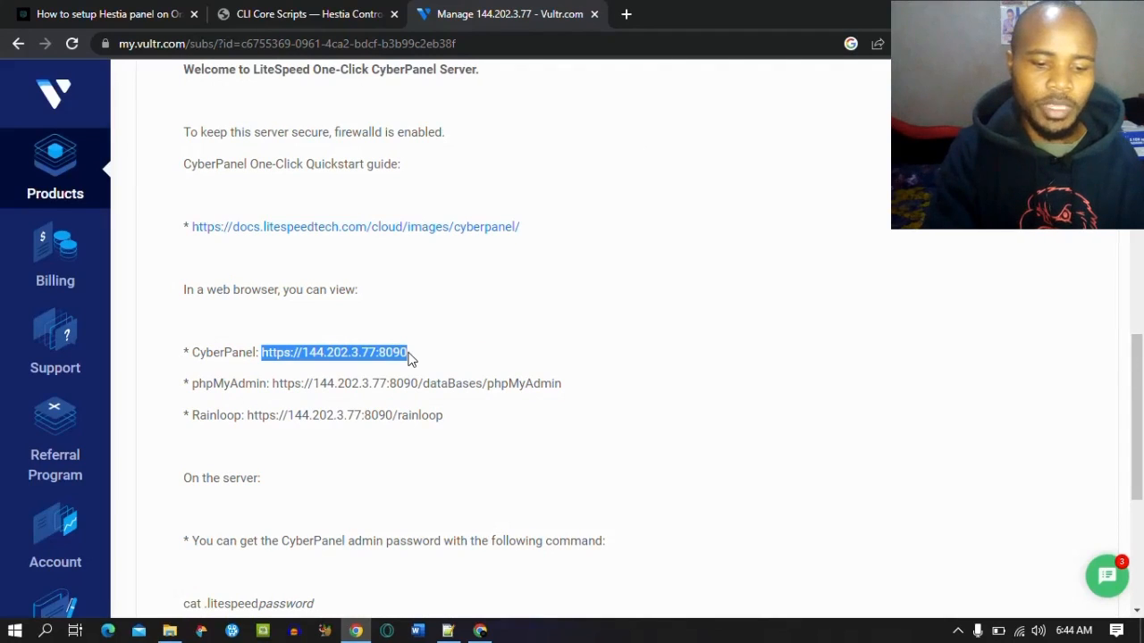
pyautogui.click(627, 13)
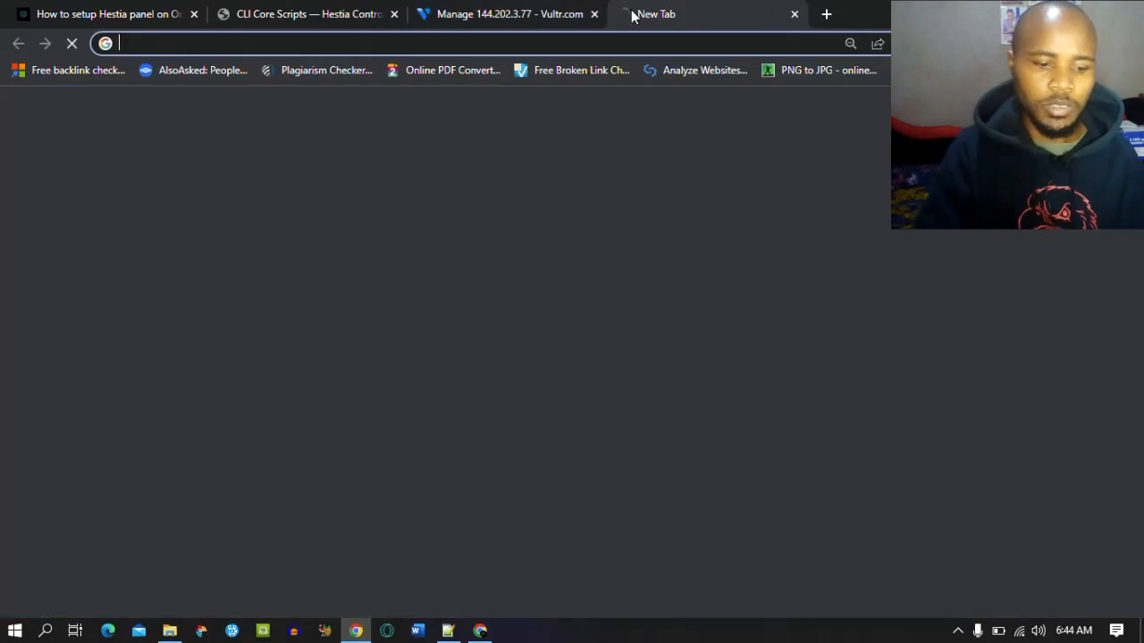
pyautogui.hotkey('ctrl', 'v')
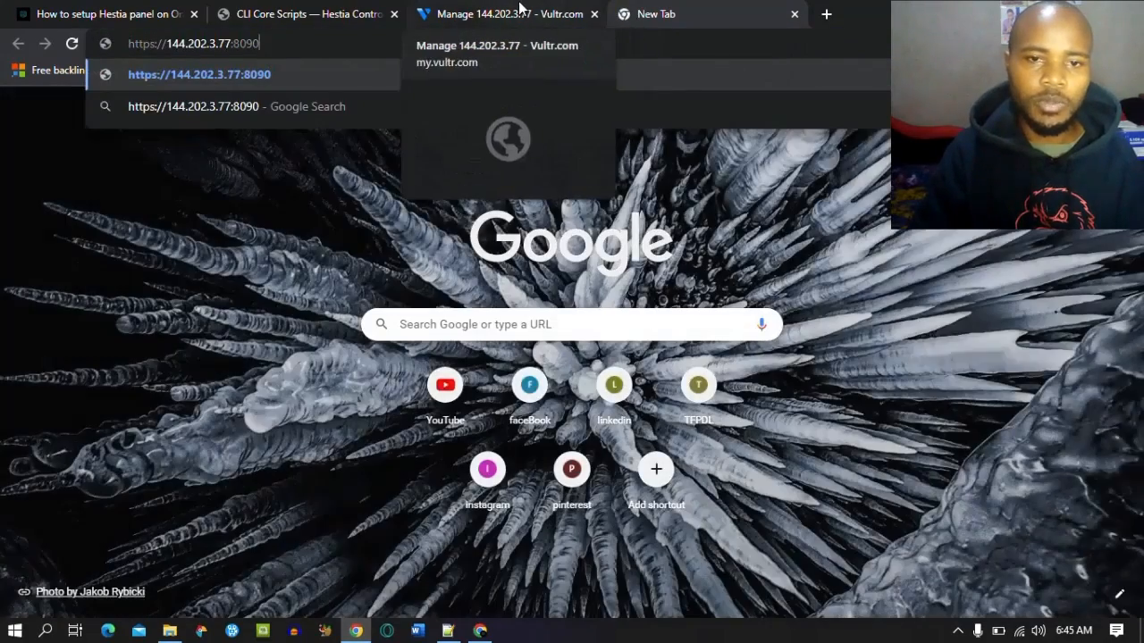
pyautogui.press('Return')
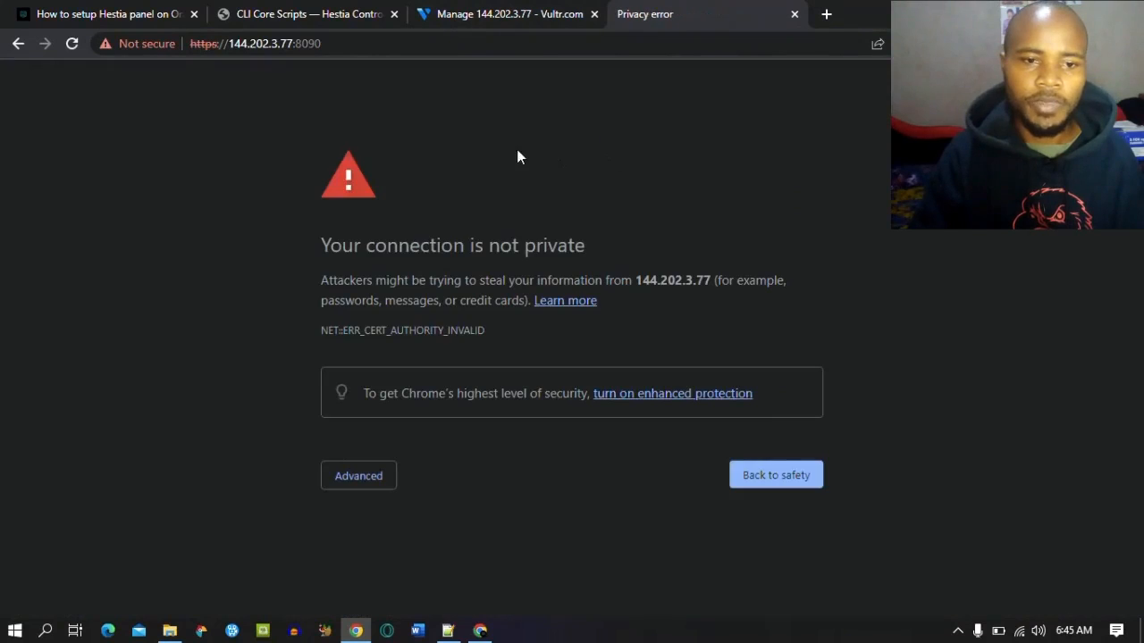
pyautogui.click(377, 479)
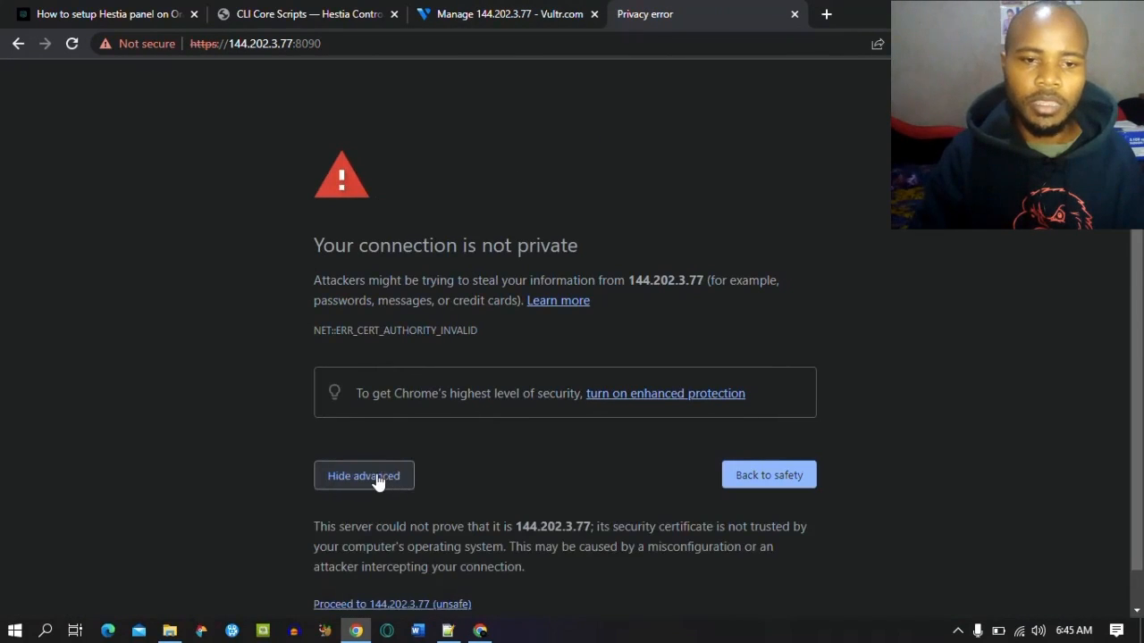
pyautogui.scroll(-1, 1134, 388)
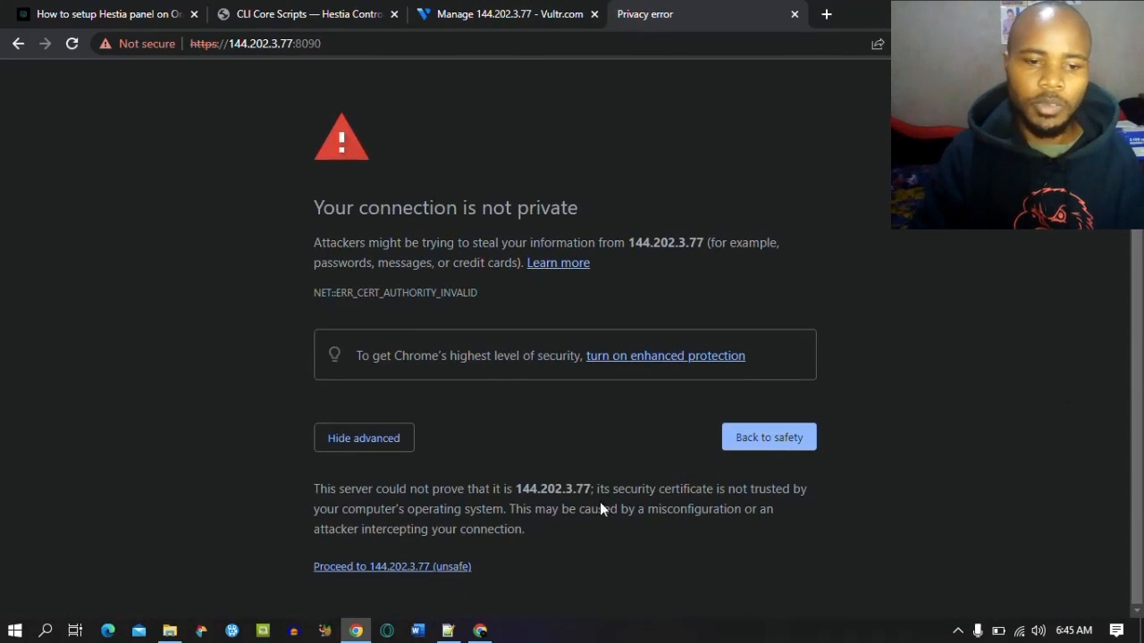
pyautogui.click(382, 568)
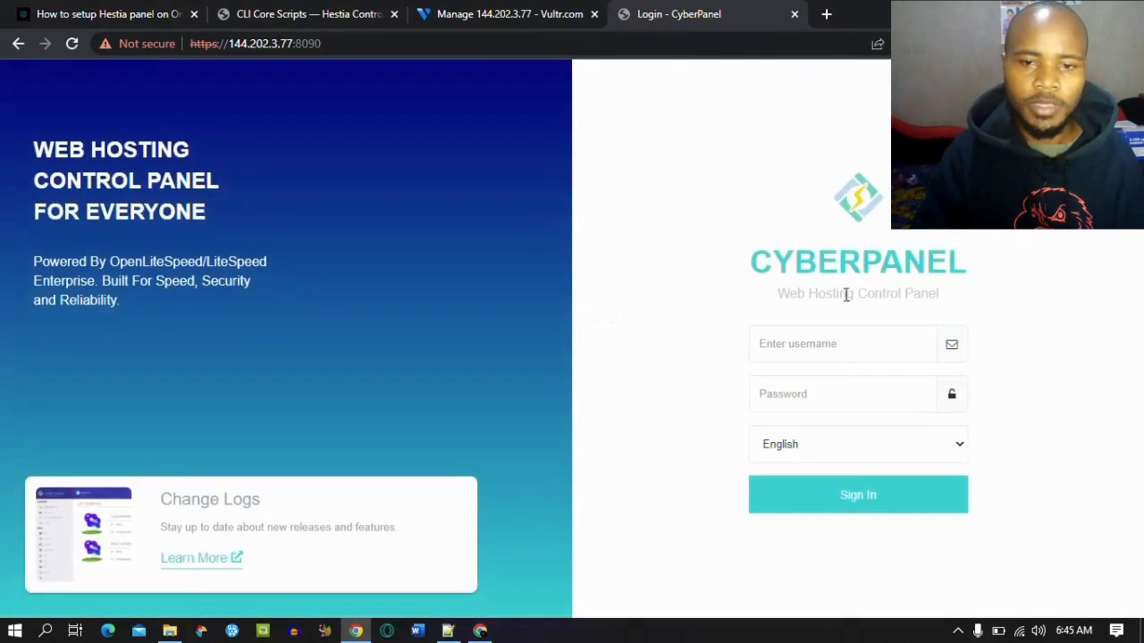
# Step: Find Vultr's CyberPanel admin-password commands, then open the Windows Run box with cmd
pyautogui.click(503, 10)
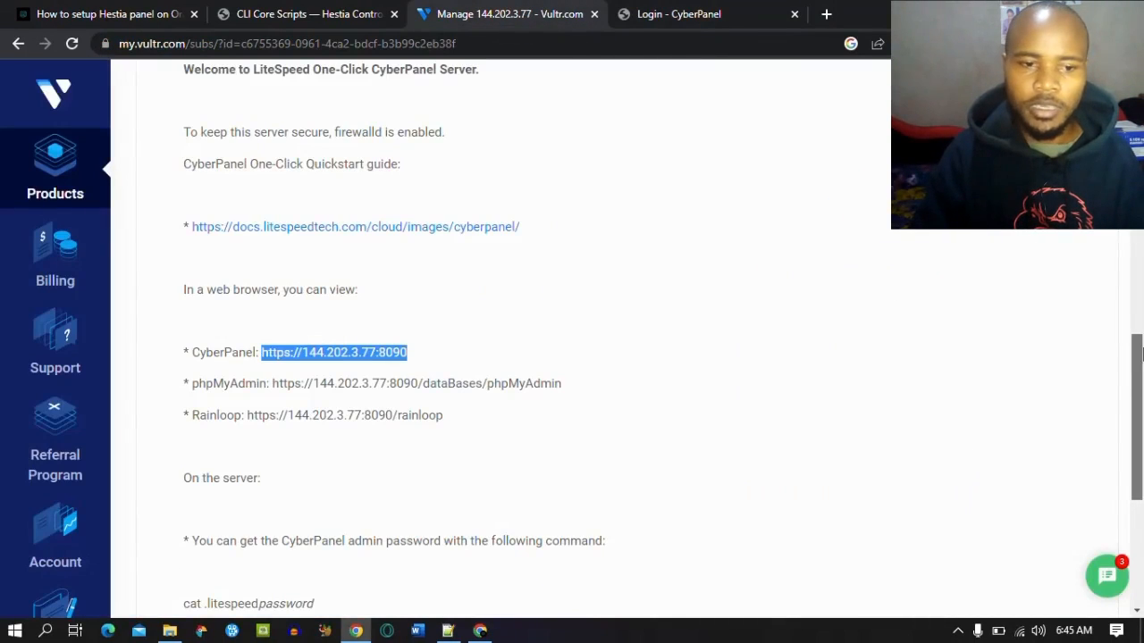
pyautogui.moveTo(1140, 352); pyautogui.dragTo(1140, 425)
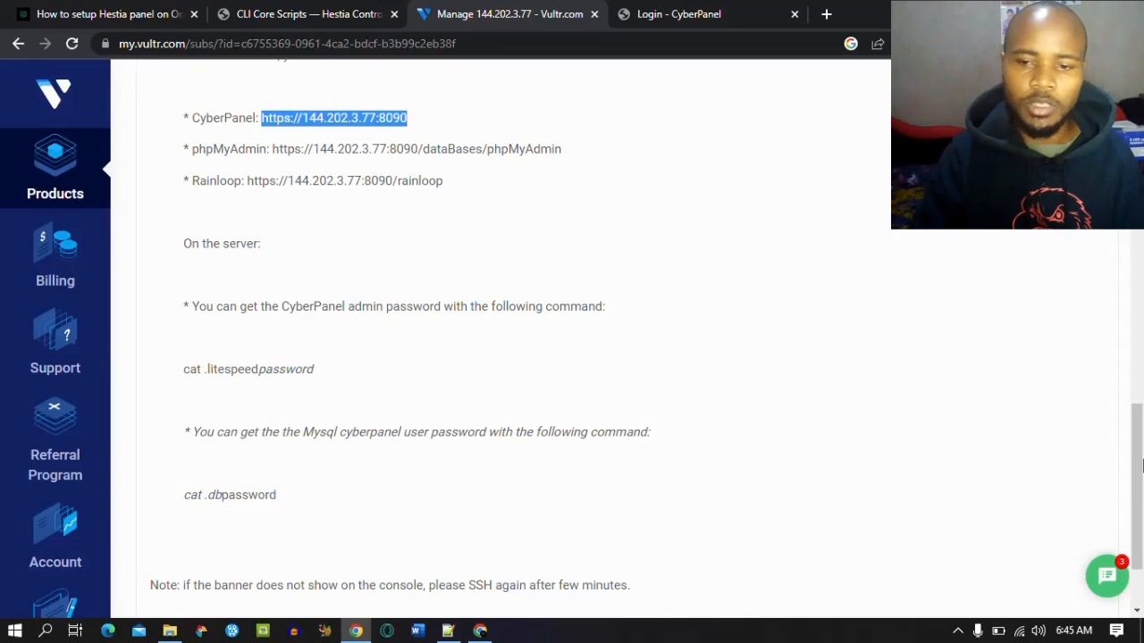
pyautogui.moveTo(1141, 464); pyautogui.dragTo(1141, 452)
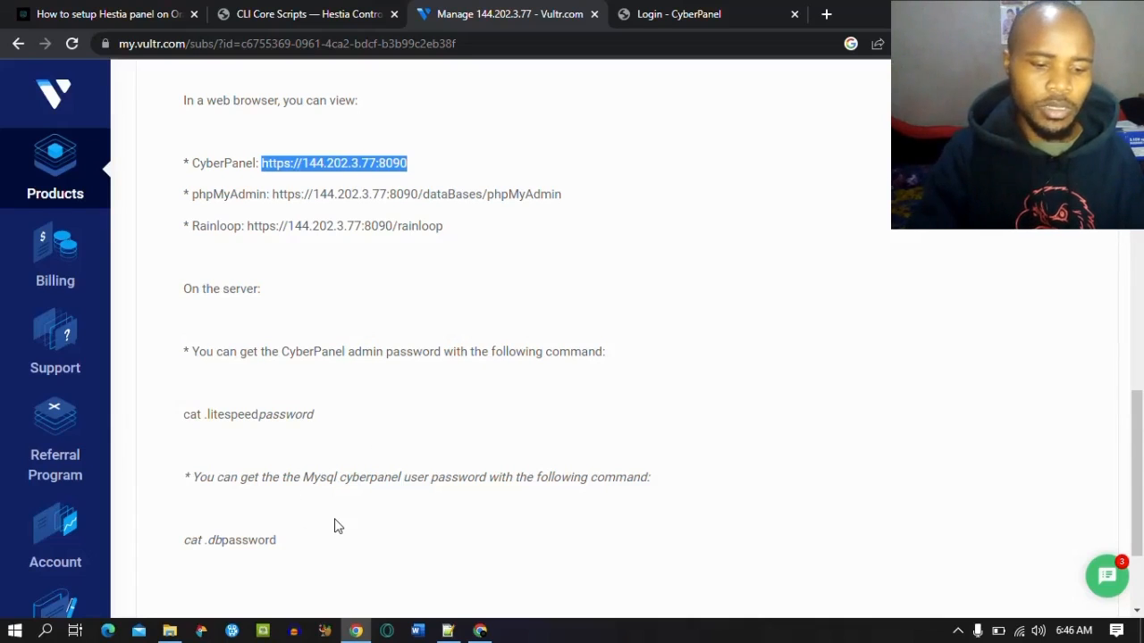
pyautogui.press('super+r')
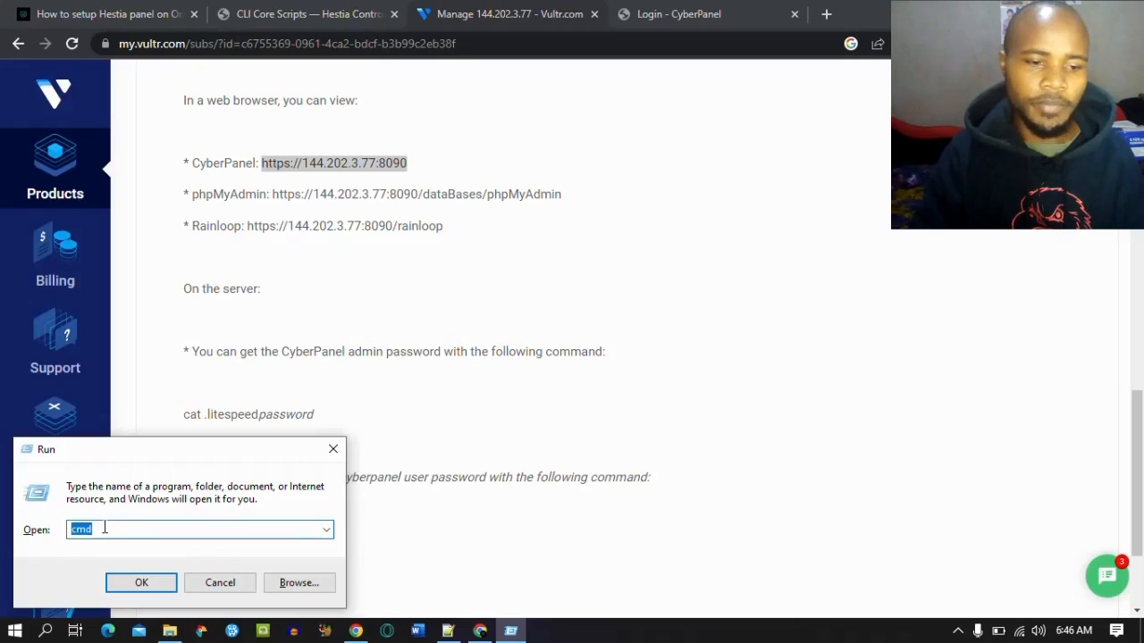
pyautogui.click(130, 585)
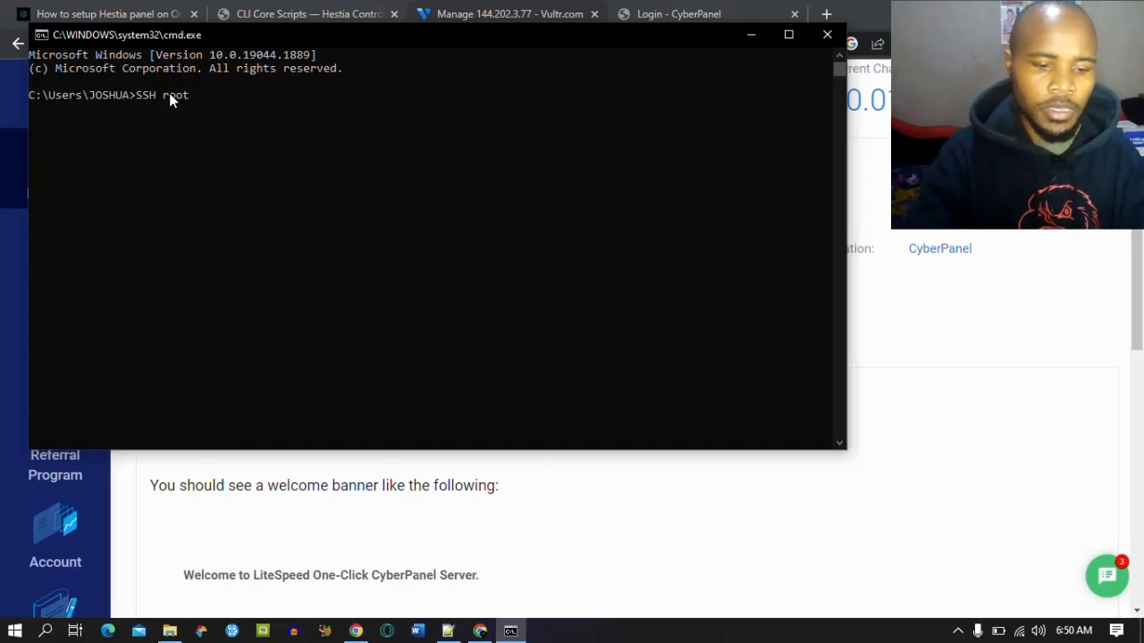
pyautogui.write('root@')
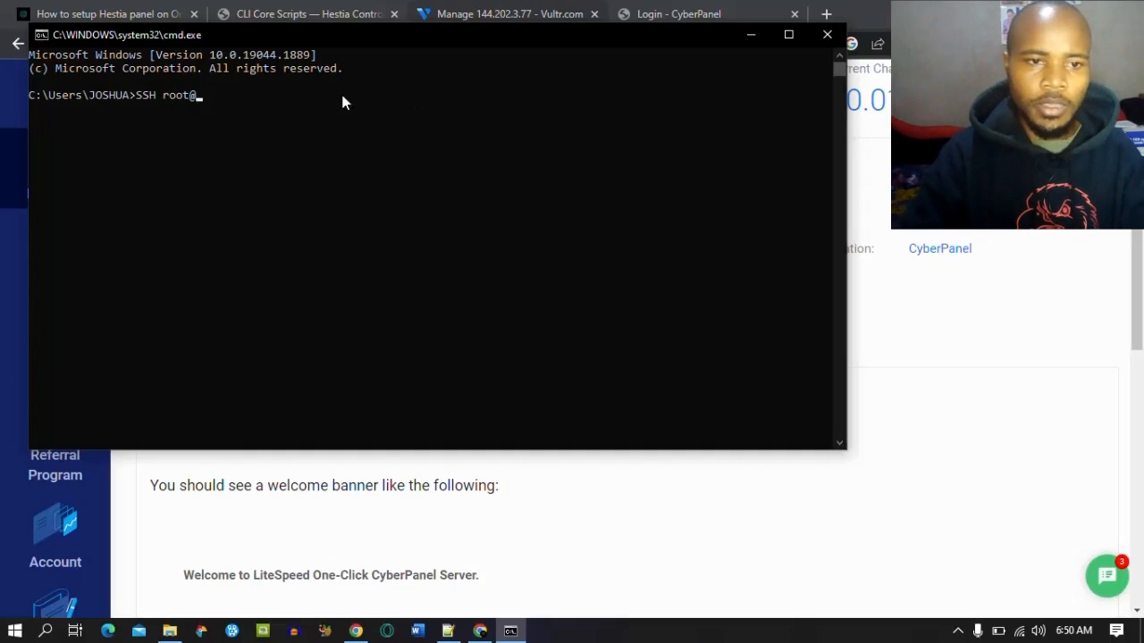
pyautogui.rightClick(241, 100)
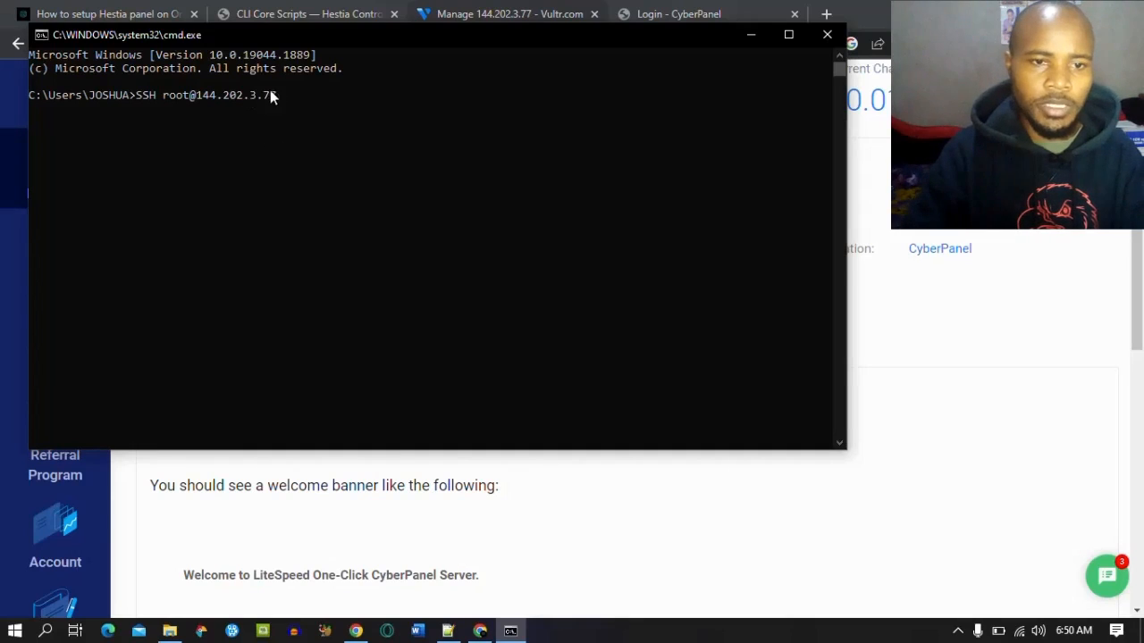
pyautogui.press('Return')
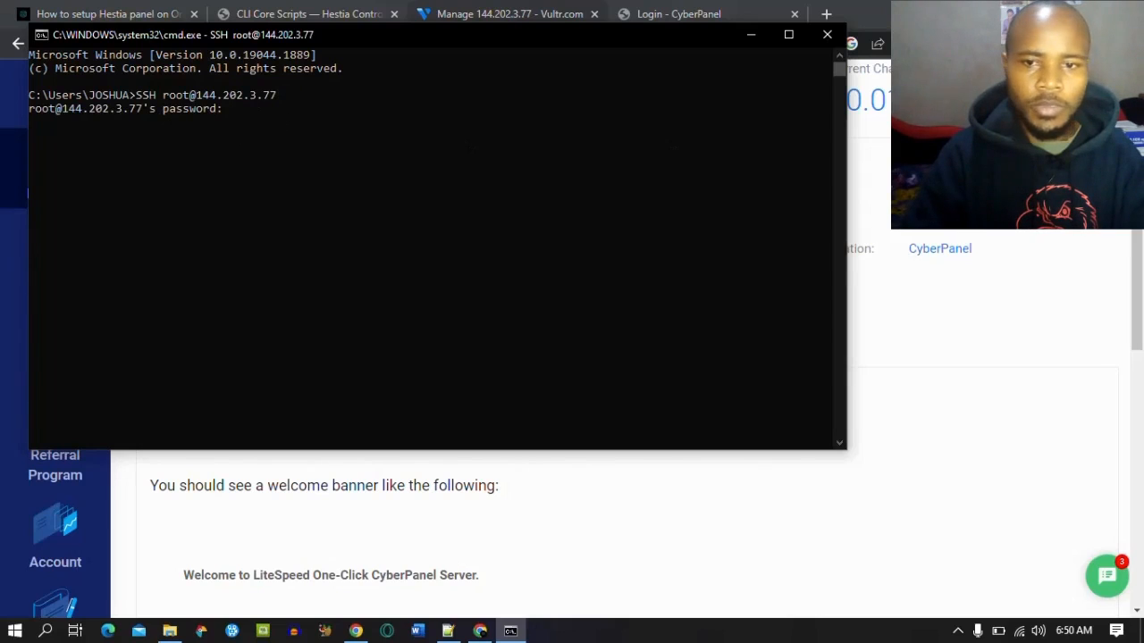
pyautogui.click(1037, 310)
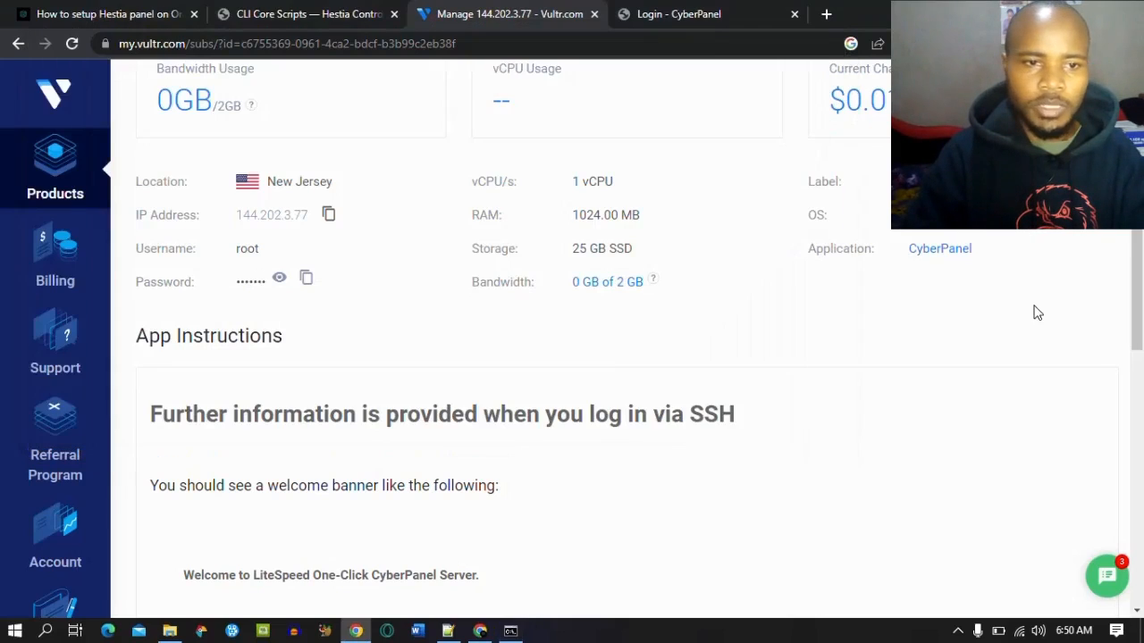
pyautogui.click(310, 278)
pyautogui.click(510, 631)
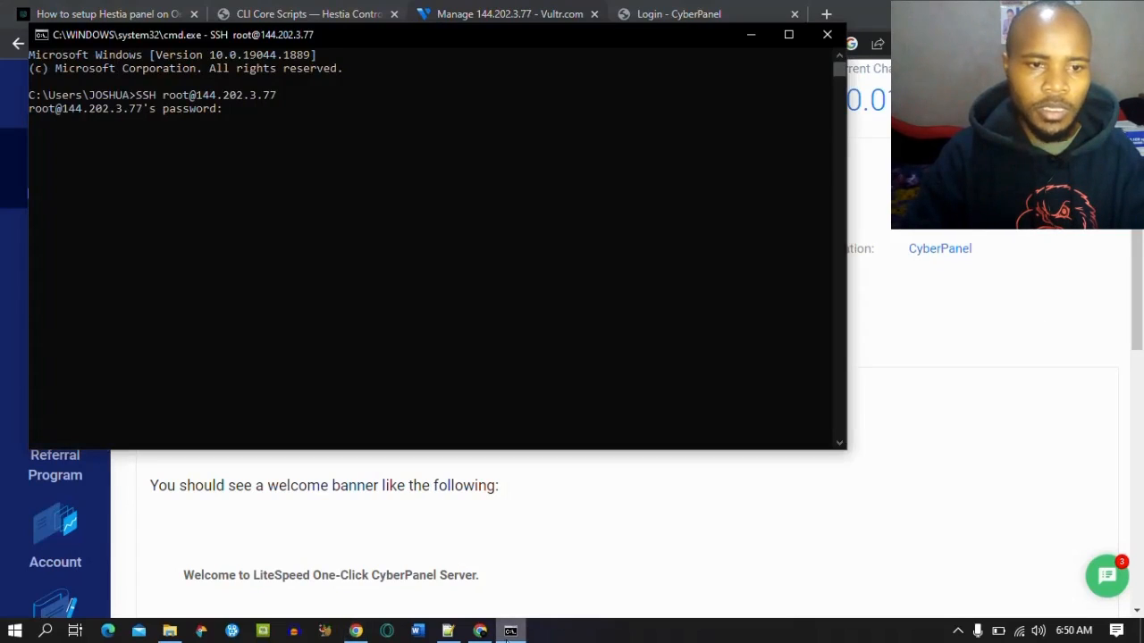
pyautogui.rightClick(249, 131)
pyautogui.press('Return')
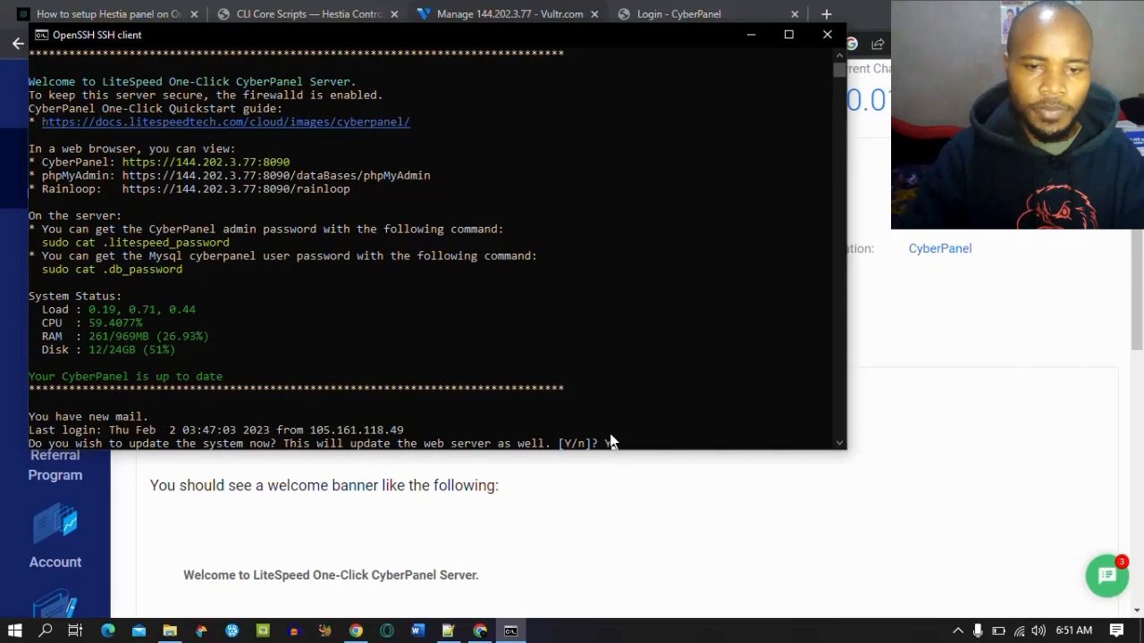
# Step: Accept the system update, run sudo cat .litespeed_password, and copy the printed admin password into Notepad++
pyautogui.write('Y')
pyautogui.press('Return')
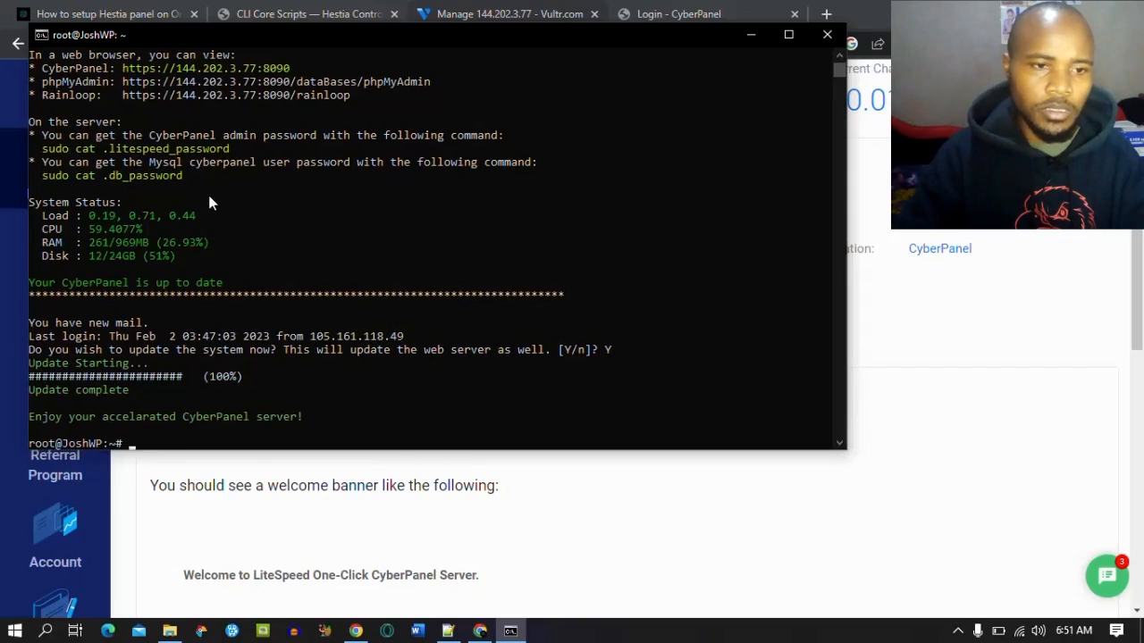
pyautogui.moveTo(236, 153); pyautogui.dragTo(47, 152)
pyautogui.rightClick(46, 149)
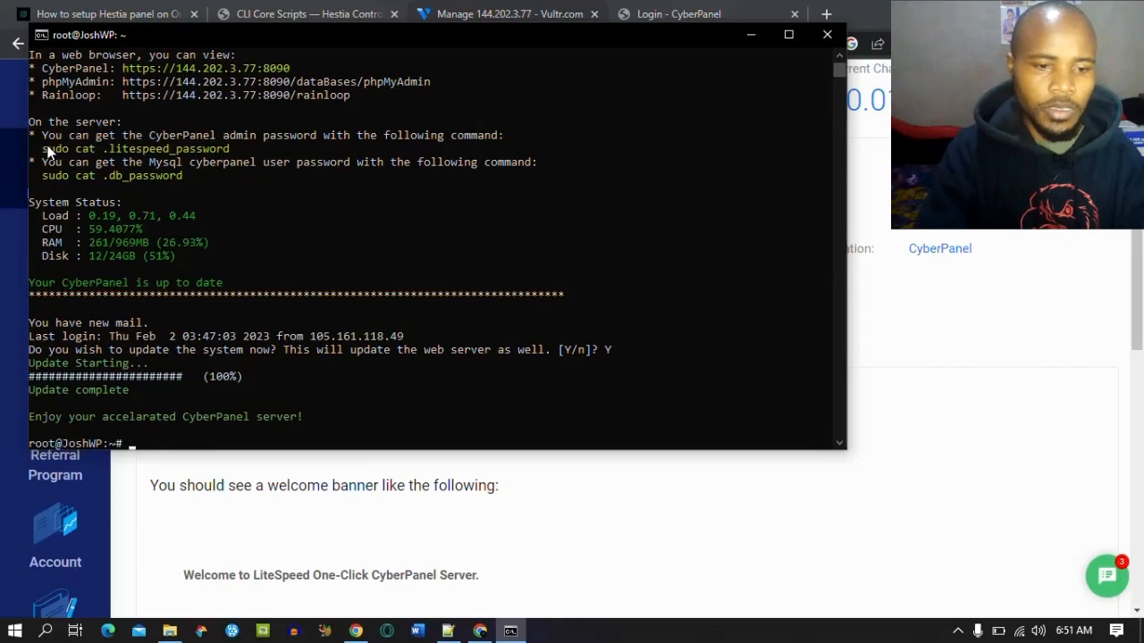
pyautogui.rightClick(146, 444)
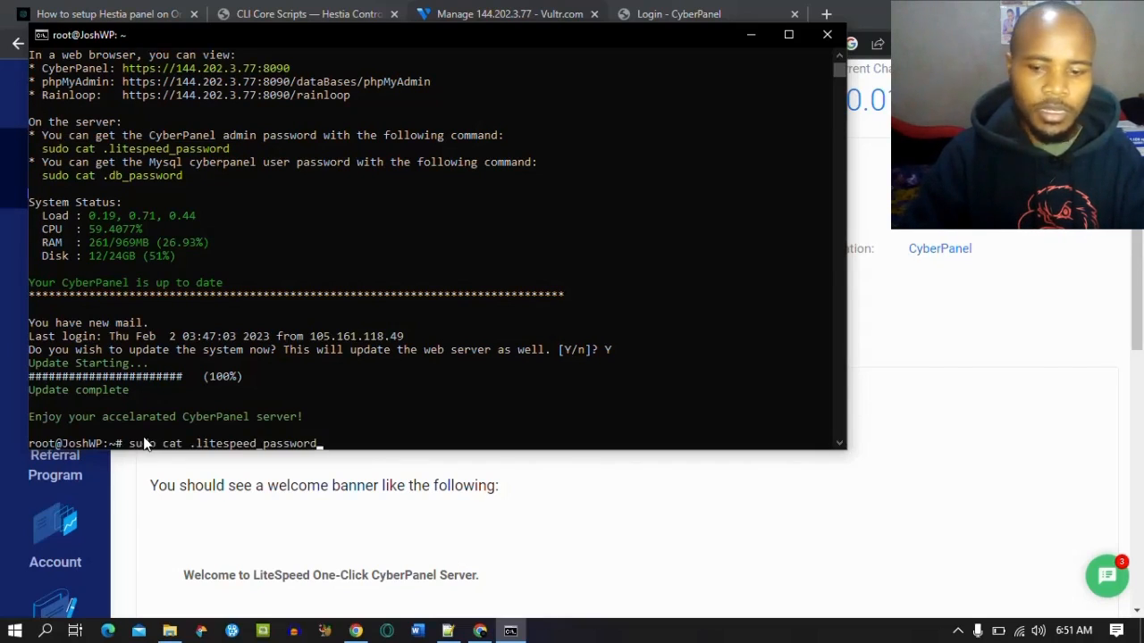
pyautogui.press('Return')
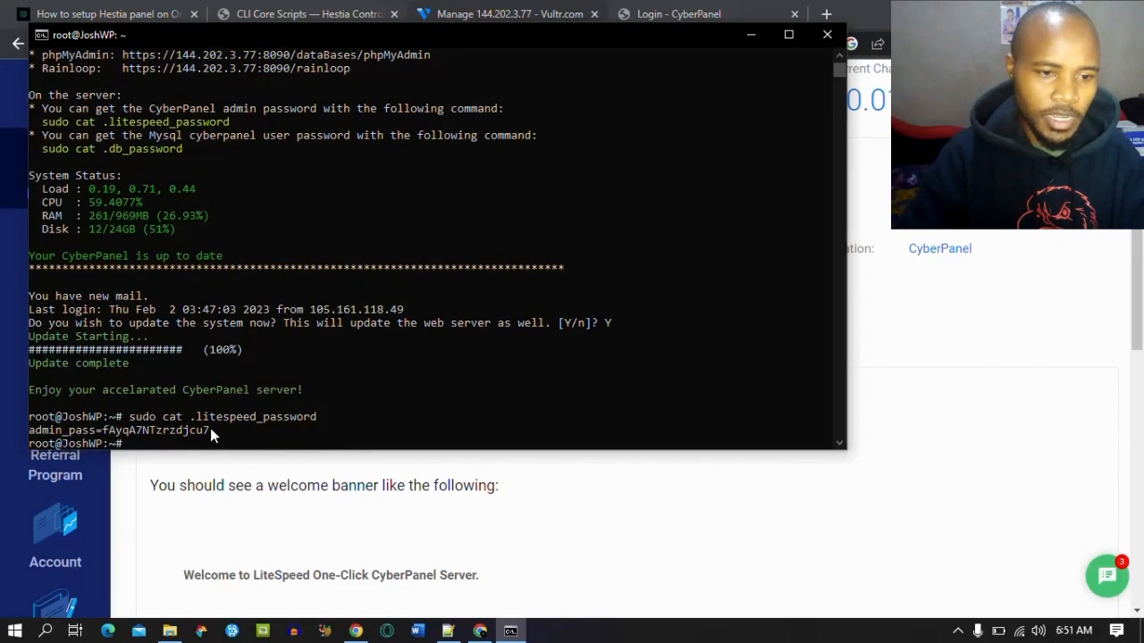
pyautogui.moveTo(209, 428); pyautogui.dragTo(33, 430)
pyautogui.rightClick(35, 431)
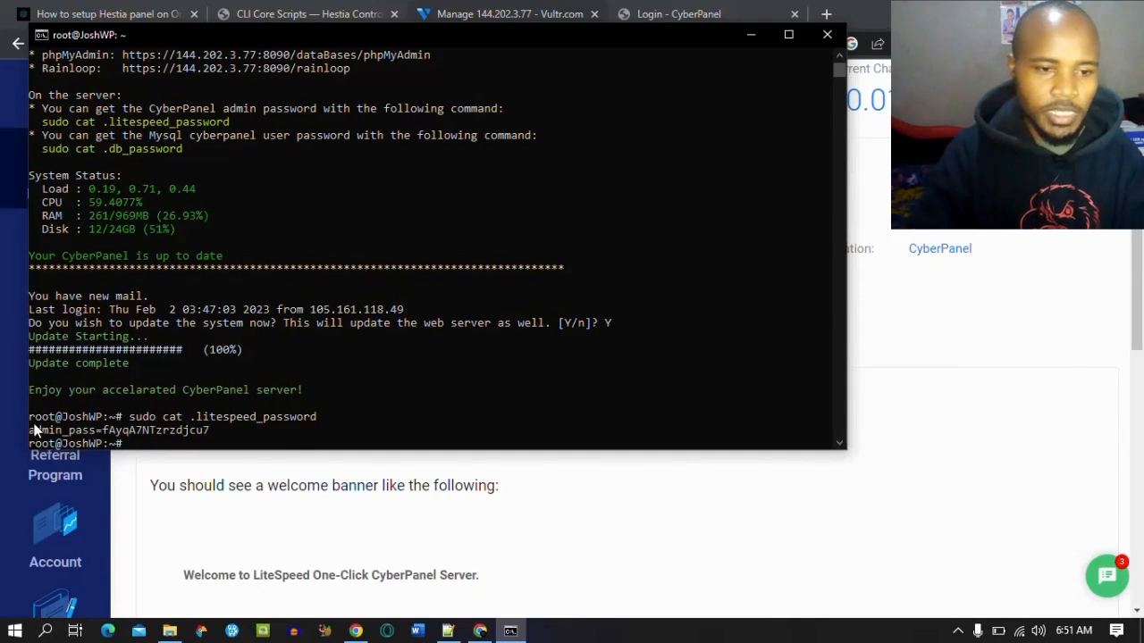
pyautogui.click(447, 631)
pyautogui.click(360, 348)
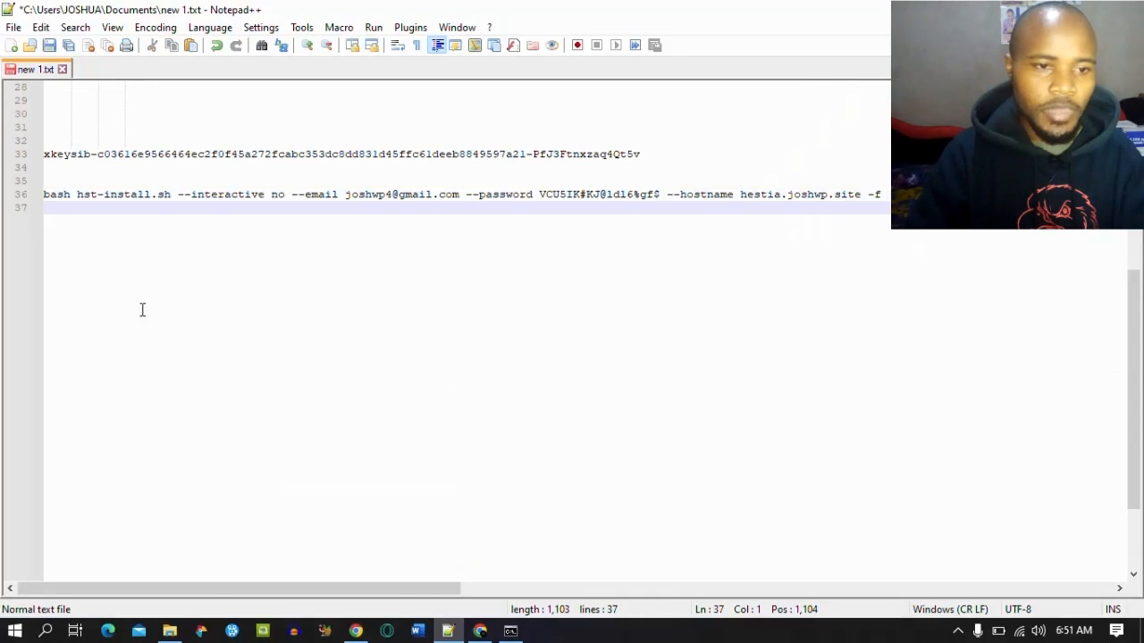
# Step: Paste the admin_pass line into the Notepad++ notes and select its password value
pyautogui.press('Return')
pyautogui.press('Return')
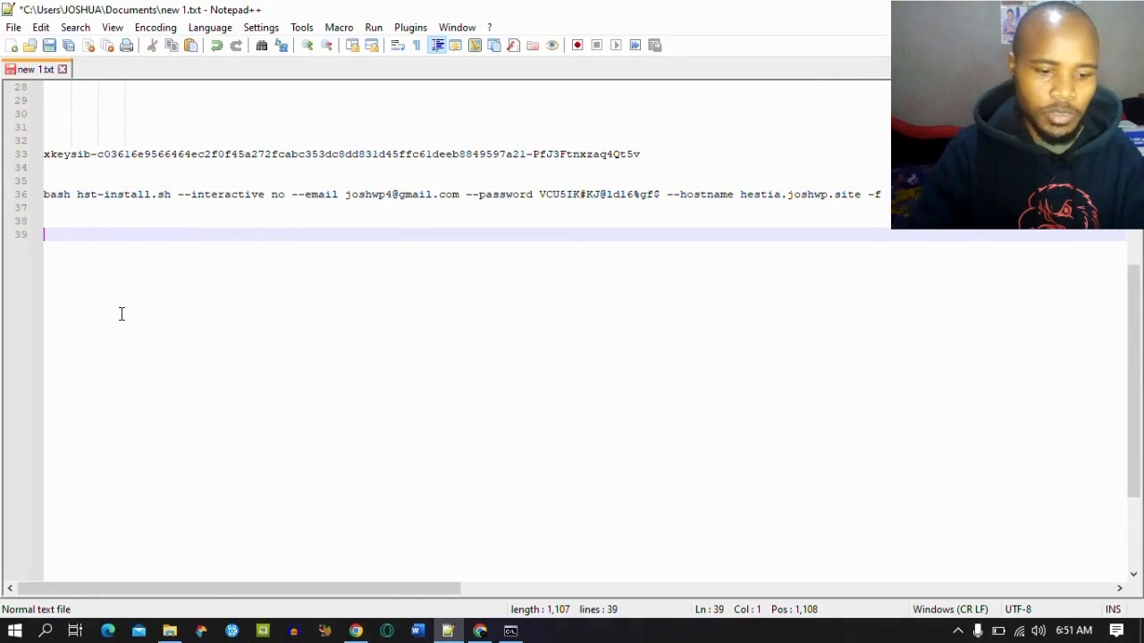
pyautogui.hotkey('ctrl', 'v')
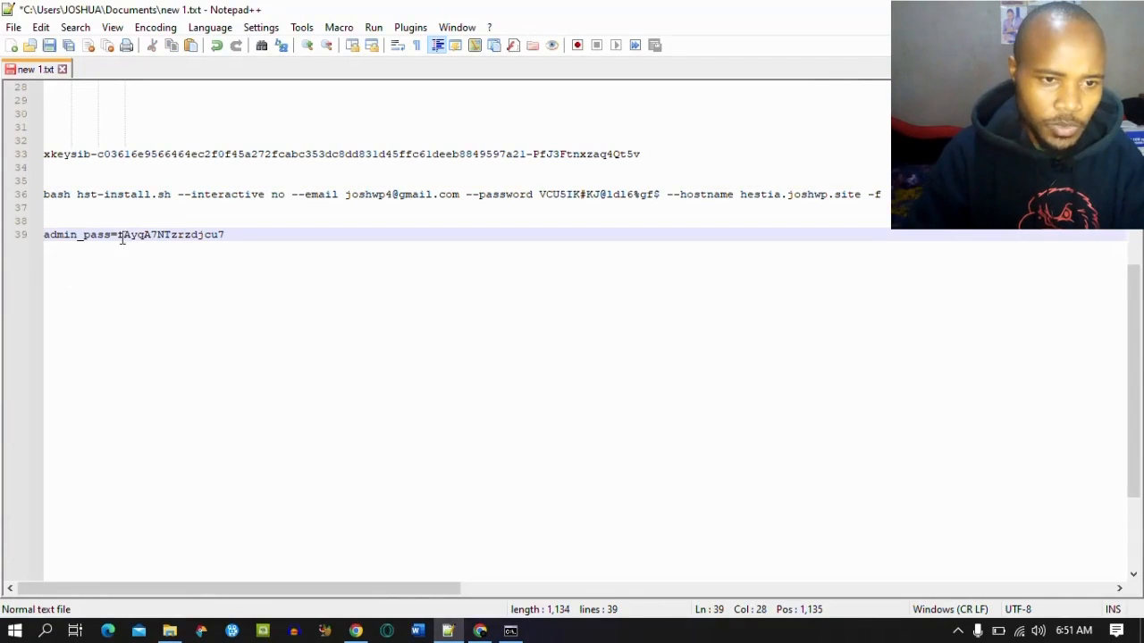
pyautogui.moveTo(120, 234); pyautogui.dragTo(226, 234)
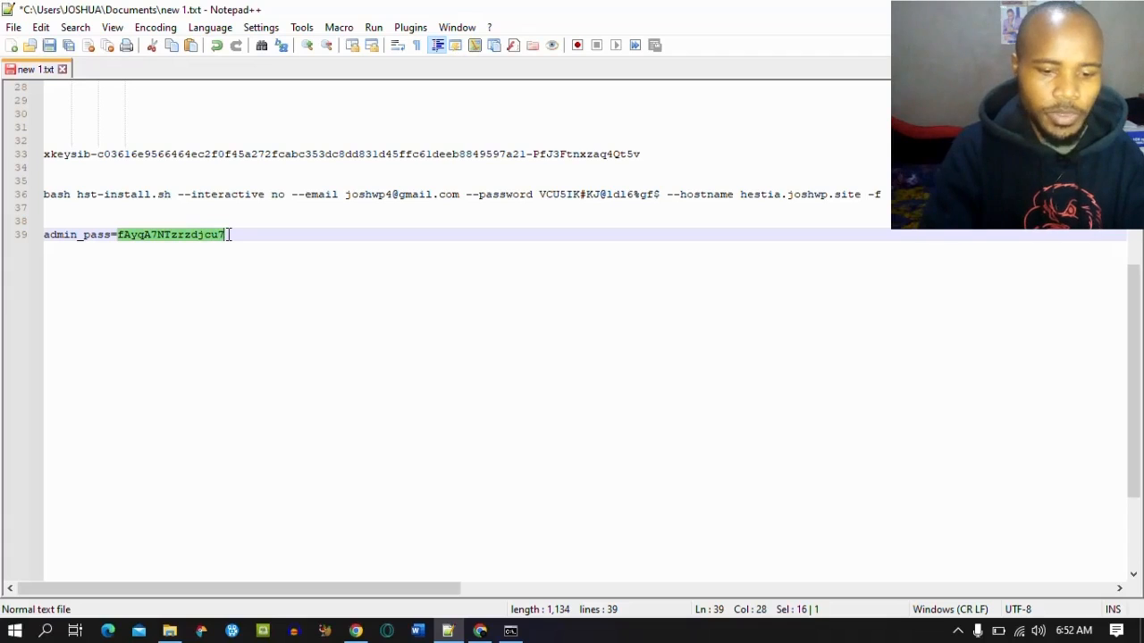
pyautogui.click(356, 631)
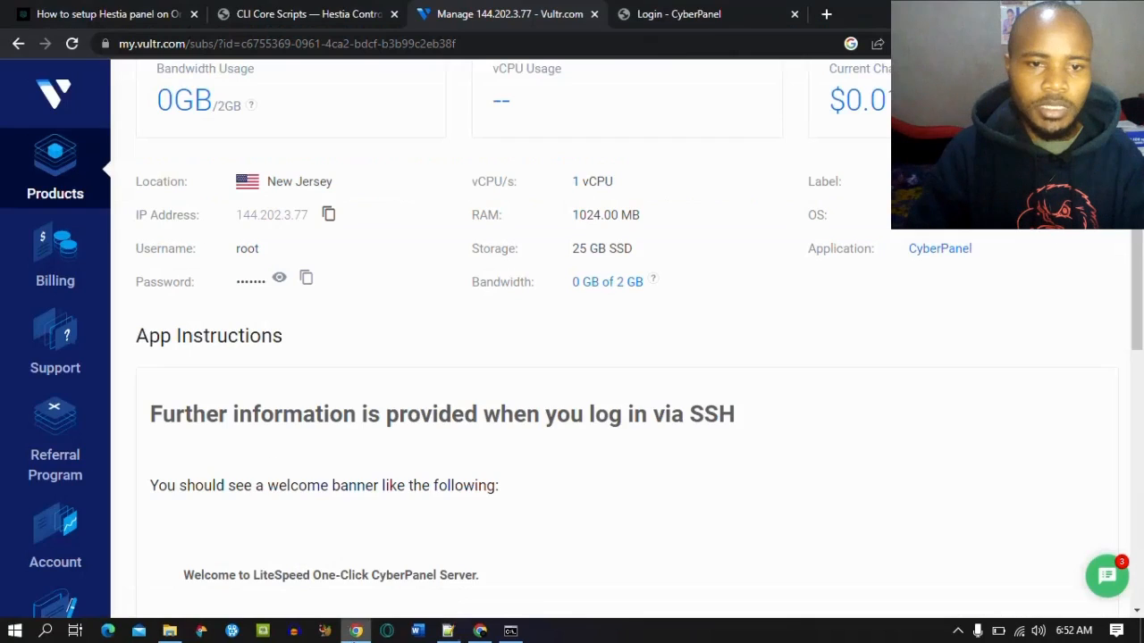
# Step: Sign in to CyberPanel as admin with the copied password
pyautogui.click(672, 13)
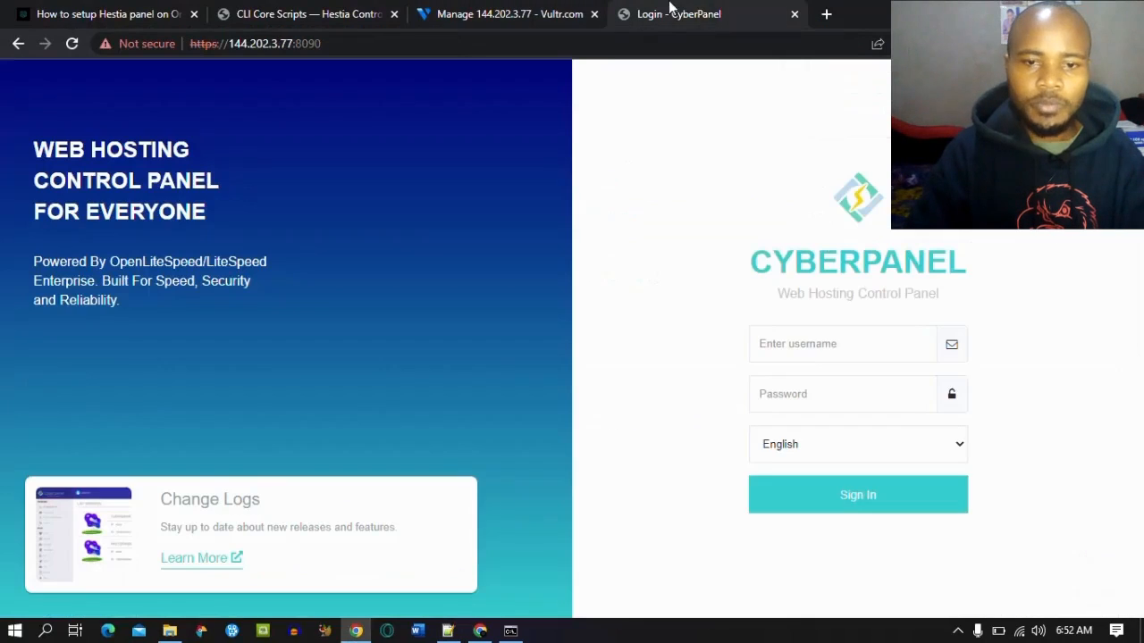
pyautogui.click(807, 348)
pyautogui.write('a')
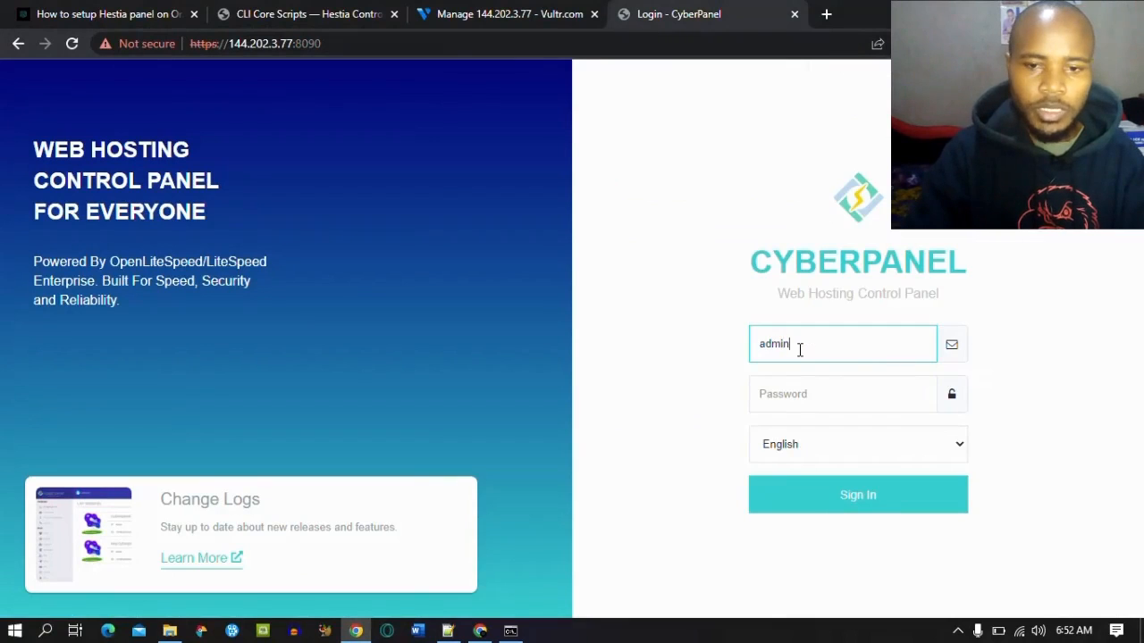
pyautogui.write('dmin')
pyautogui.click(793, 396)
pyautogui.hotkey('ctrl', 'v')
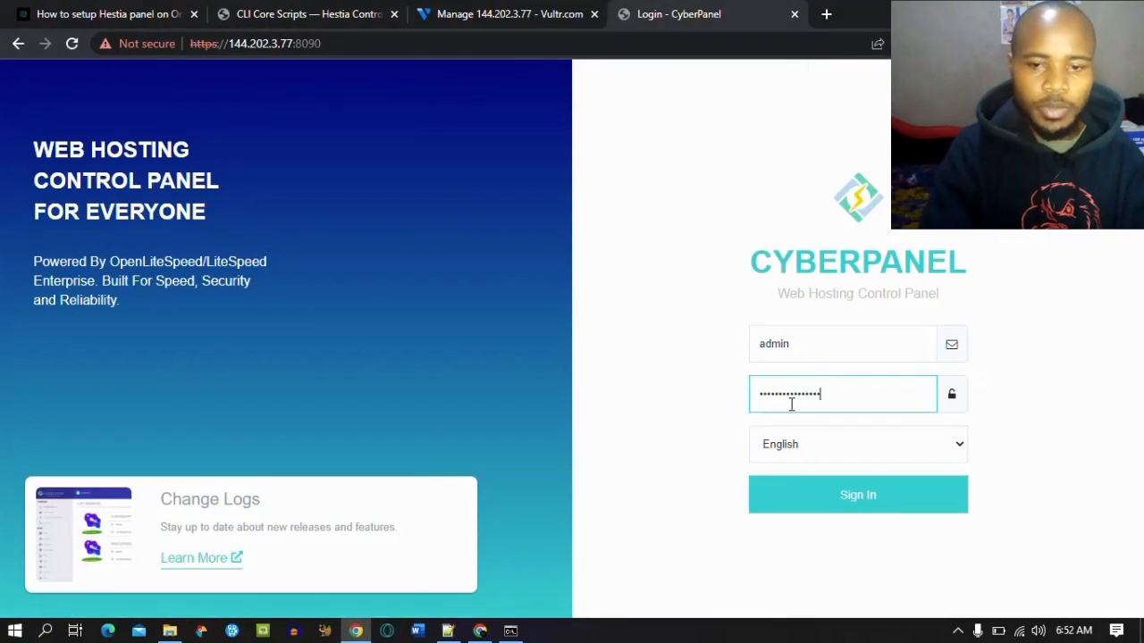
pyautogui.click(863, 496)
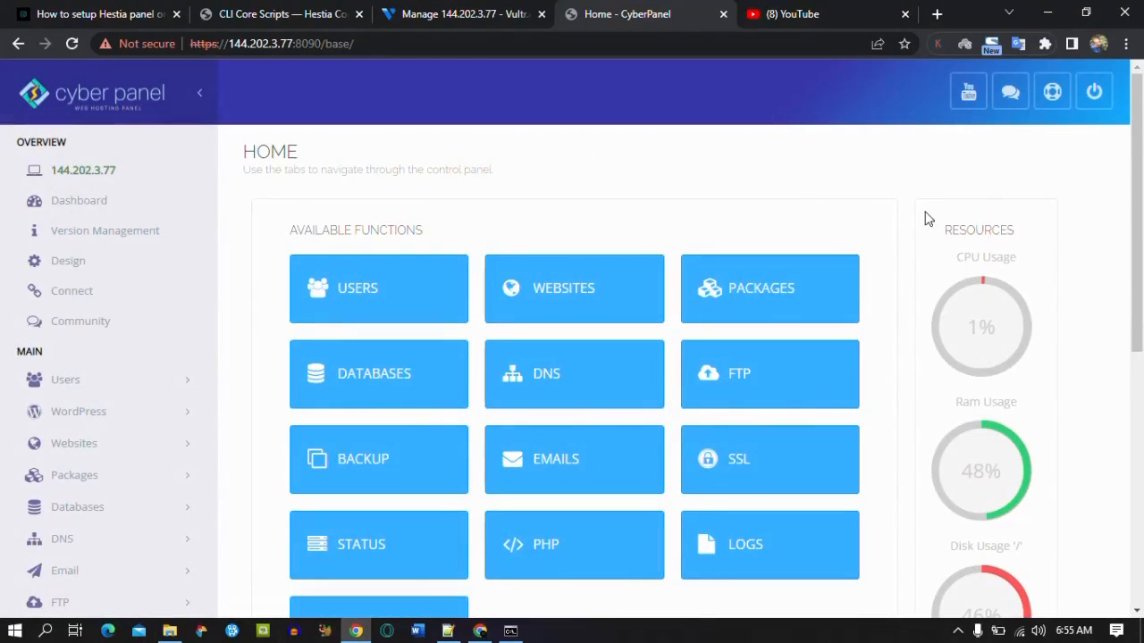
# Step: Go to Websites > Create Website
pyautogui.moveTo(1141, 190); pyautogui.dragTo(1141, 225)
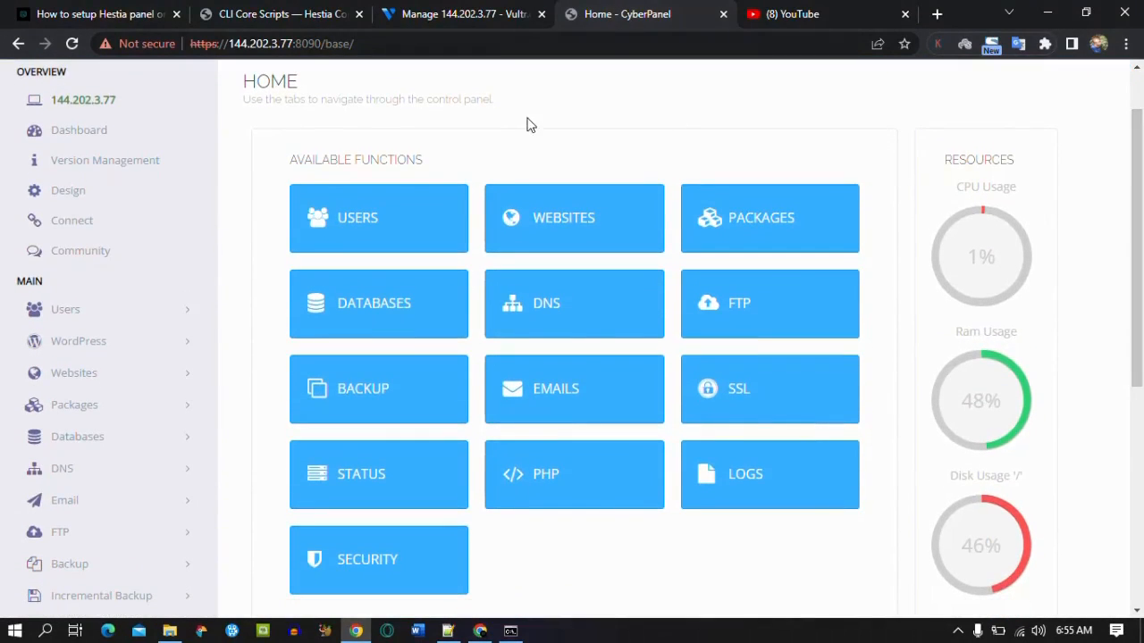
pyautogui.click(80, 372)
pyautogui.click(96, 410)
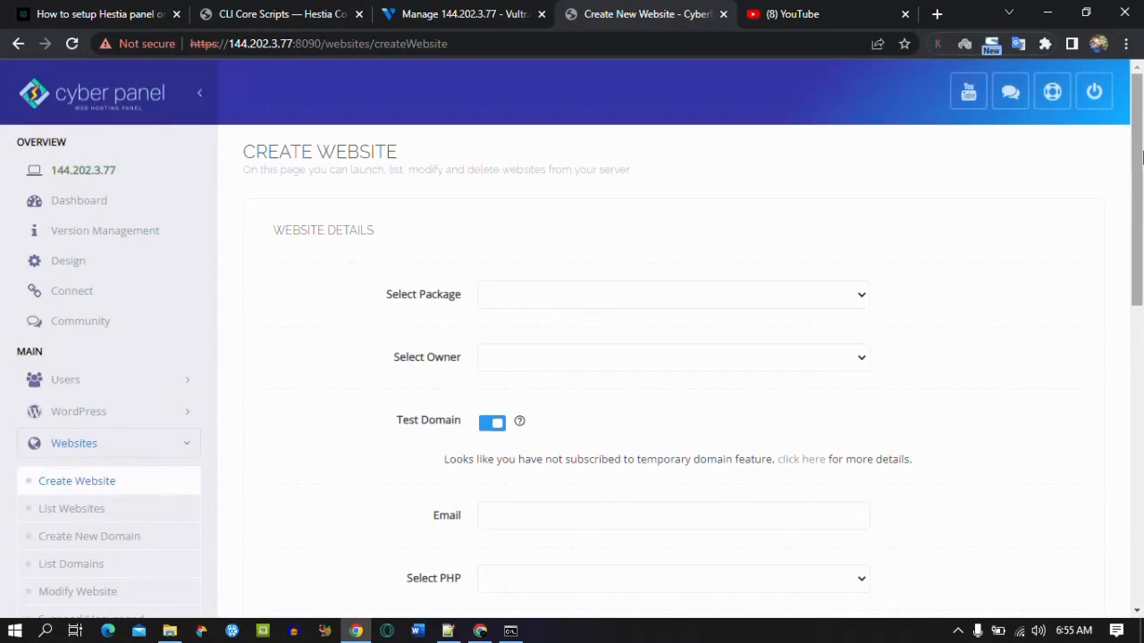
# Step: Select the Default package and admin as owner, and turn off the test domain
pyautogui.click(761, 294)
pyautogui.click(641, 351)
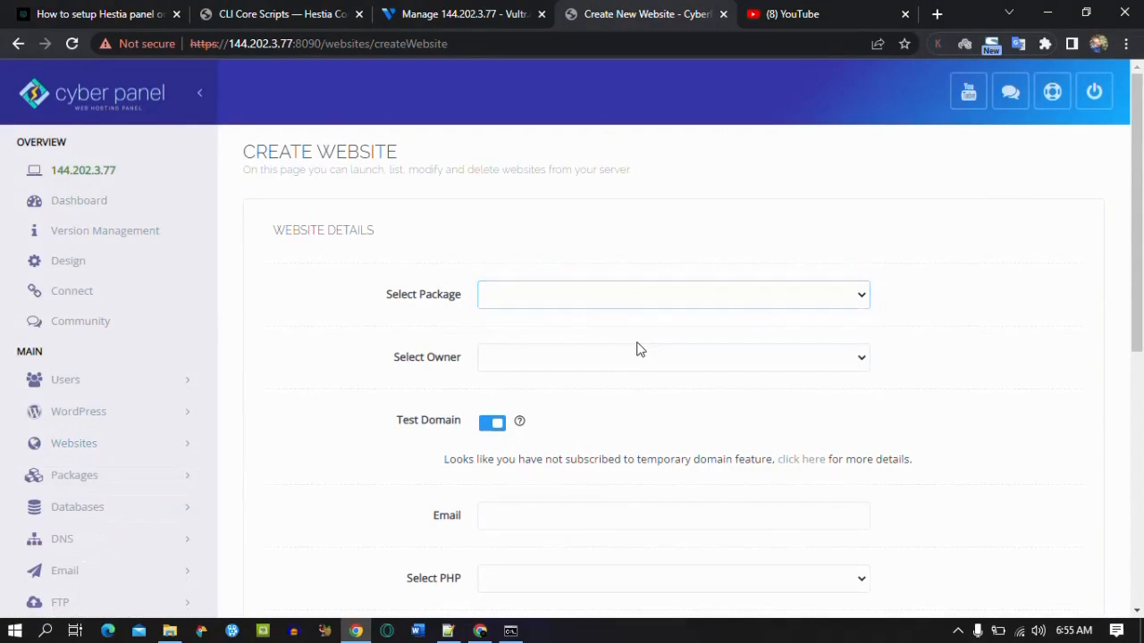
pyautogui.click(598, 294)
pyautogui.click(566, 334)
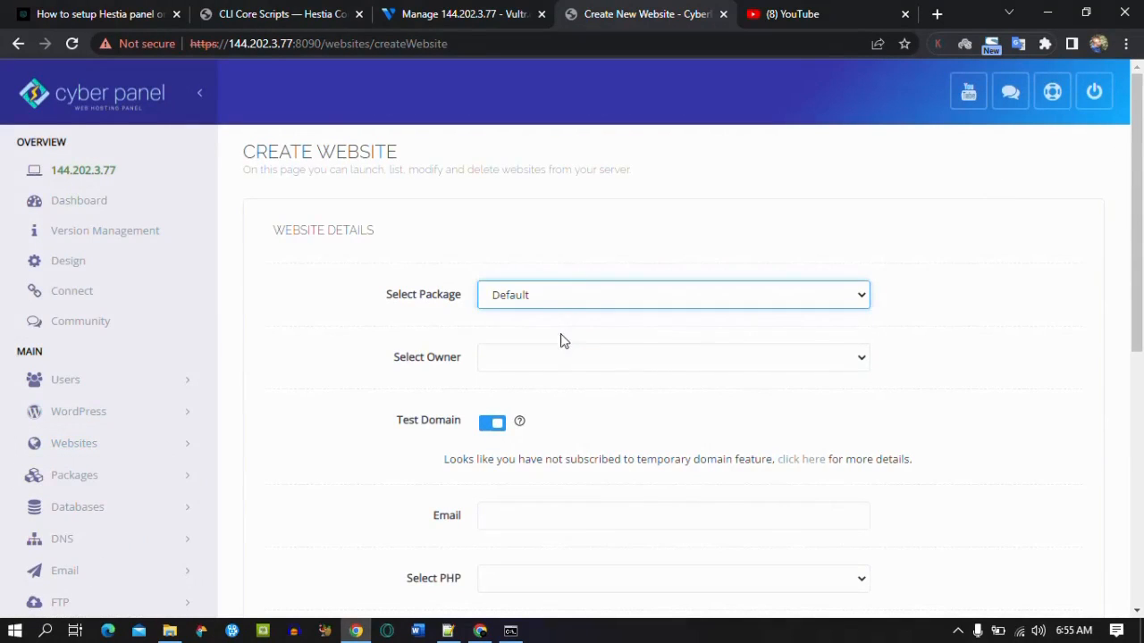
pyautogui.click(548, 357)
pyautogui.click(528, 395)
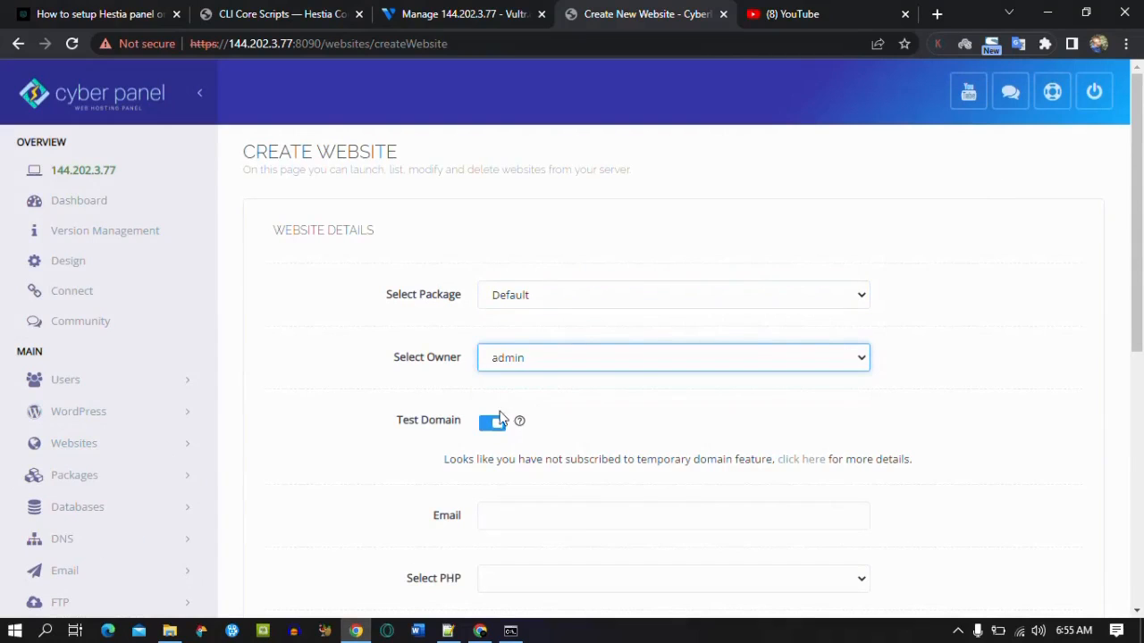
pyautogui.click(494, 430)
# Step: Enter the domain cp.joshwp.site and the contact e-mail address
pyautogui.scroll(-2, 796, 248)
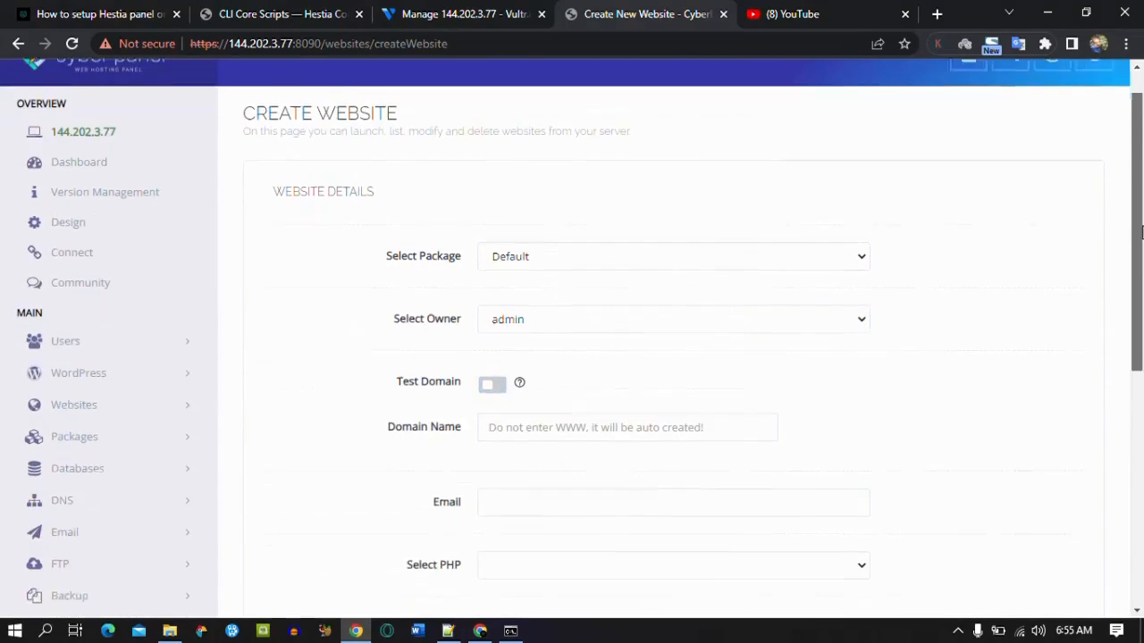
pyautogui.click(625, 336)
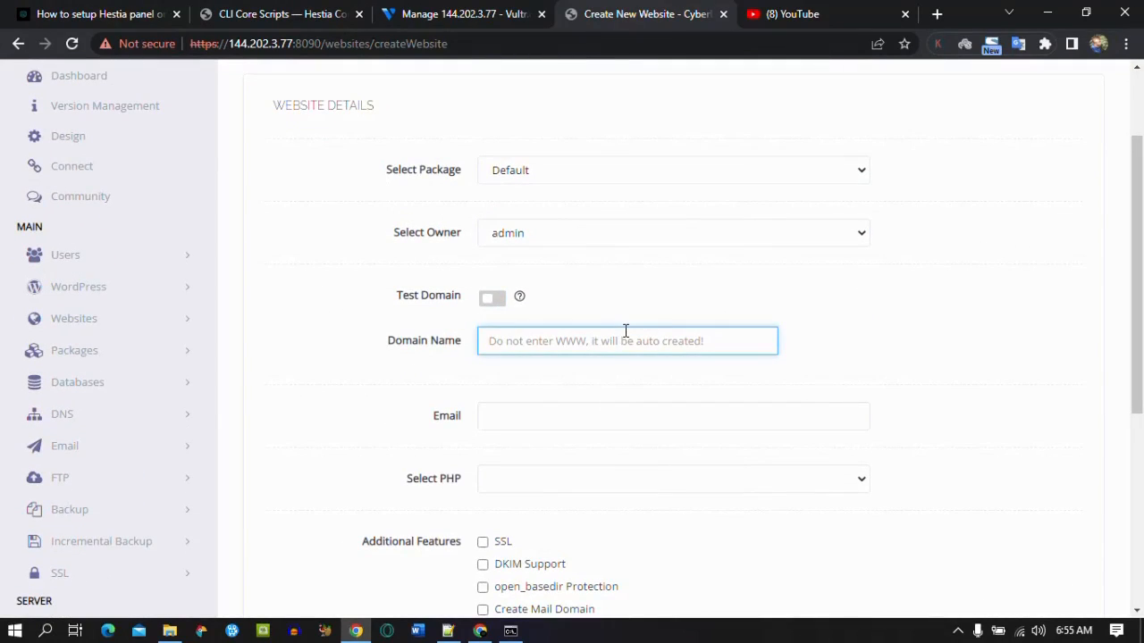
pyautogui.write('cp.')
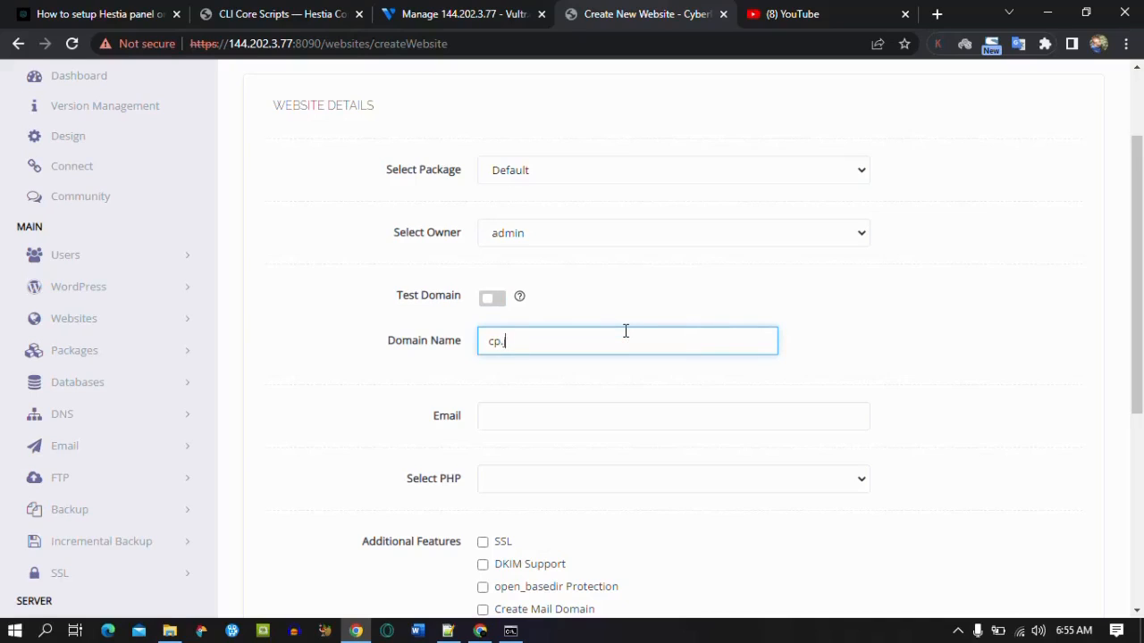
pyautogui.write('joshwp.site')
pyautogui.press('Tab')
pyautogui.scroll(-1, 626, 358)
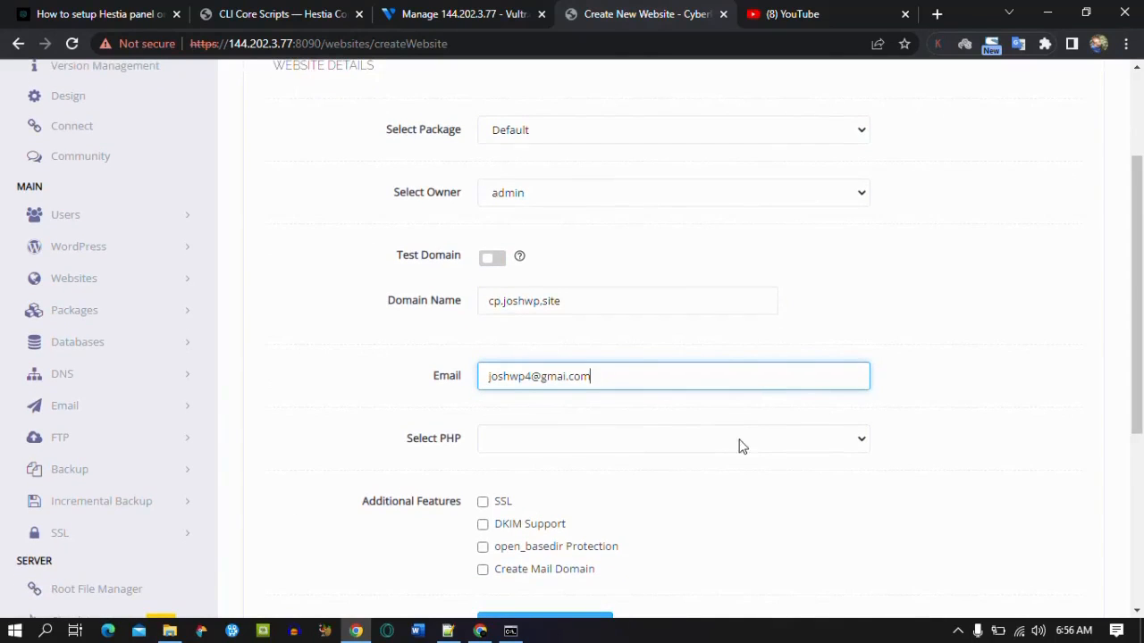
# Step: Choose PHP 8.1, enable SSL, and create the website
pyautogui.click(697, 442)
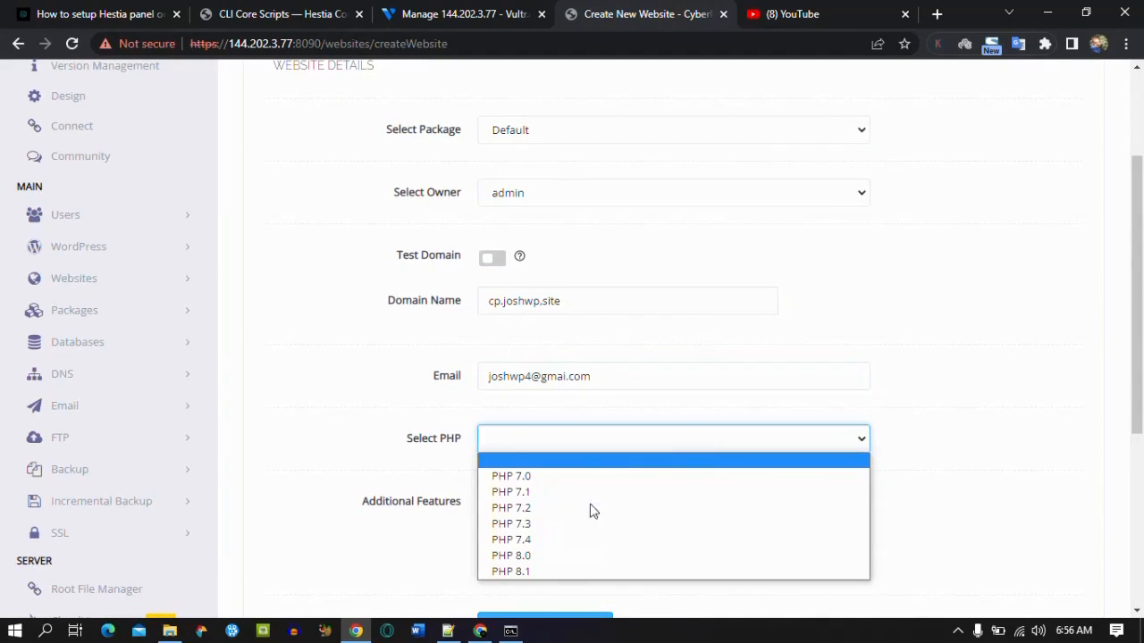
pyautogui.click(574, 570)
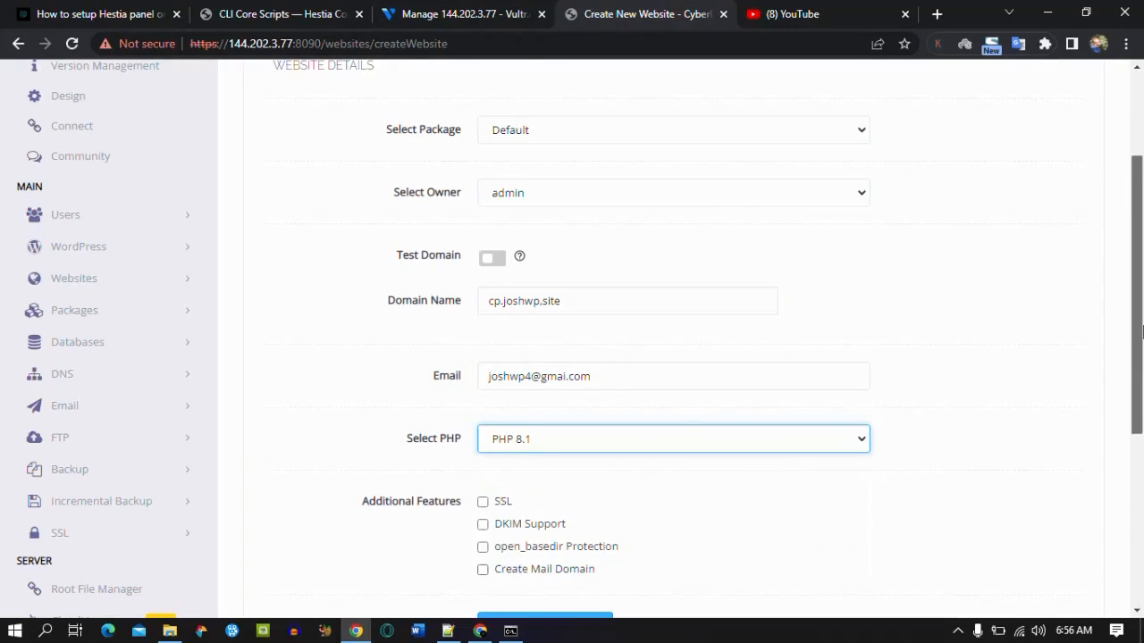
pyautogui.moveTo(1139, 331); pyautogui.dragTo(1139, 386)
pyautogui.click(483, 390)
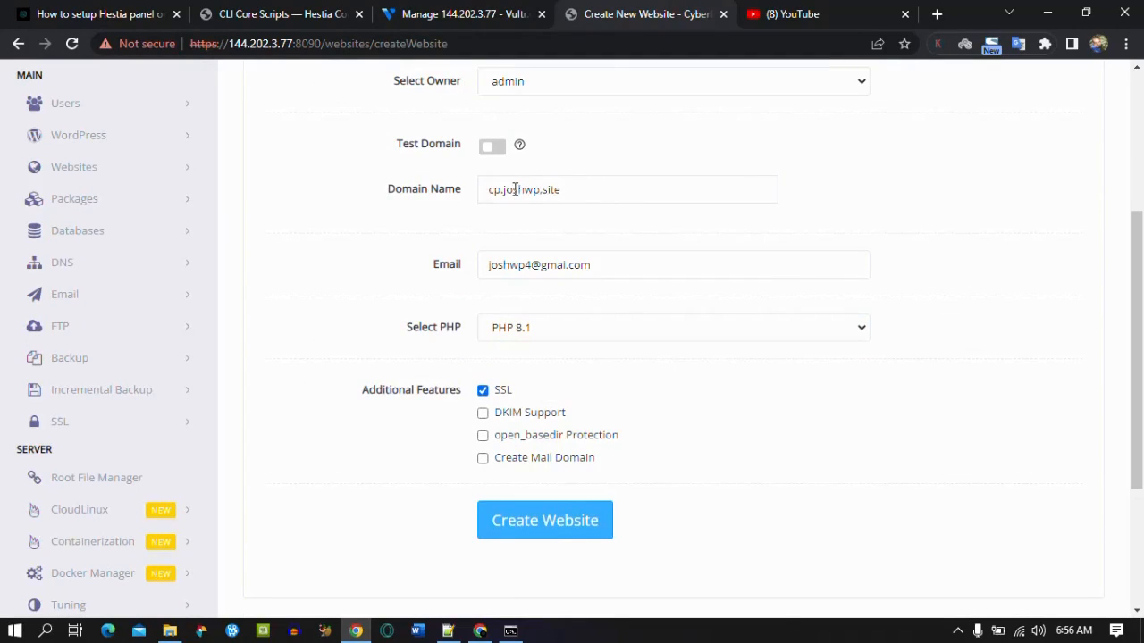
pyautogui.click(536, 524)
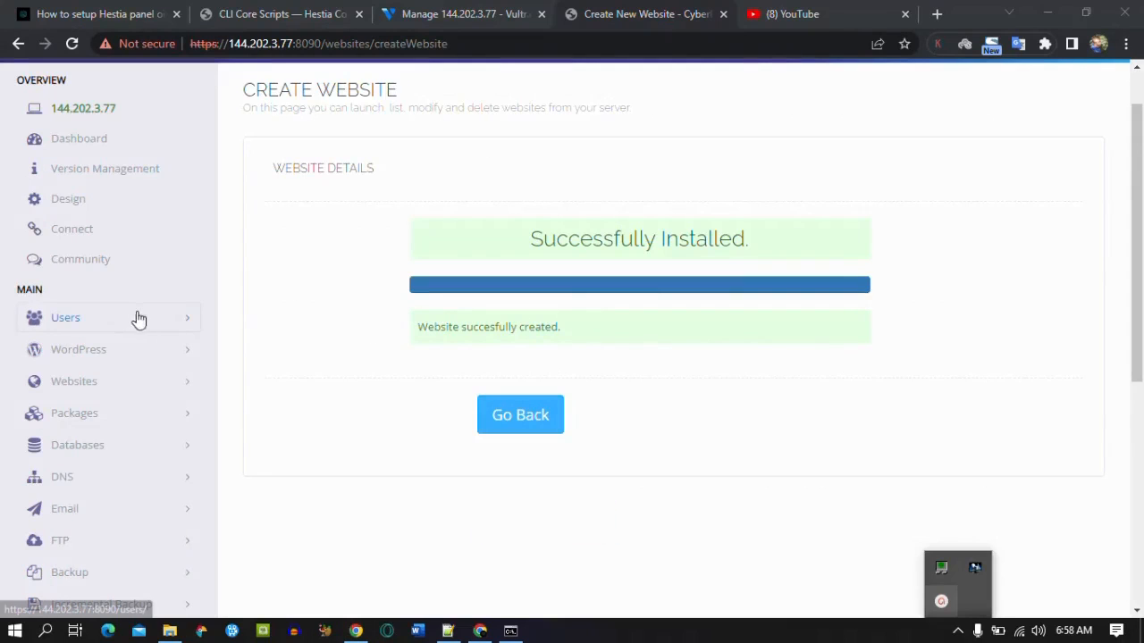
# Step: Open the cp.joshwp.site management page from List Websites and scroll to Configurations
pyautogui.click(145, 351)
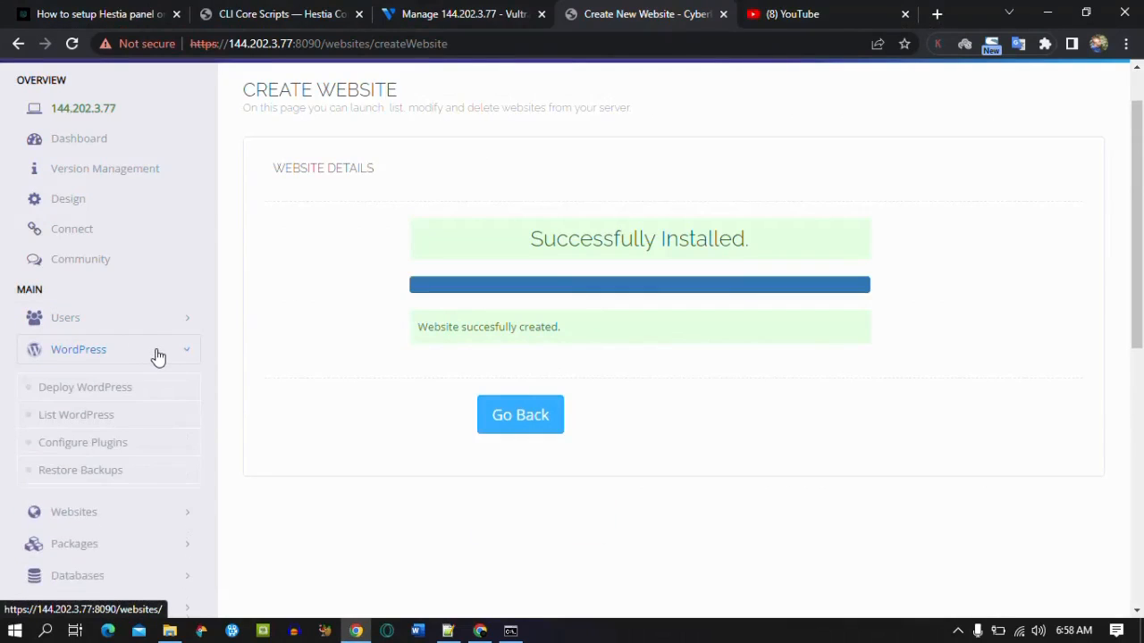
pyautogui.click(187, 353)
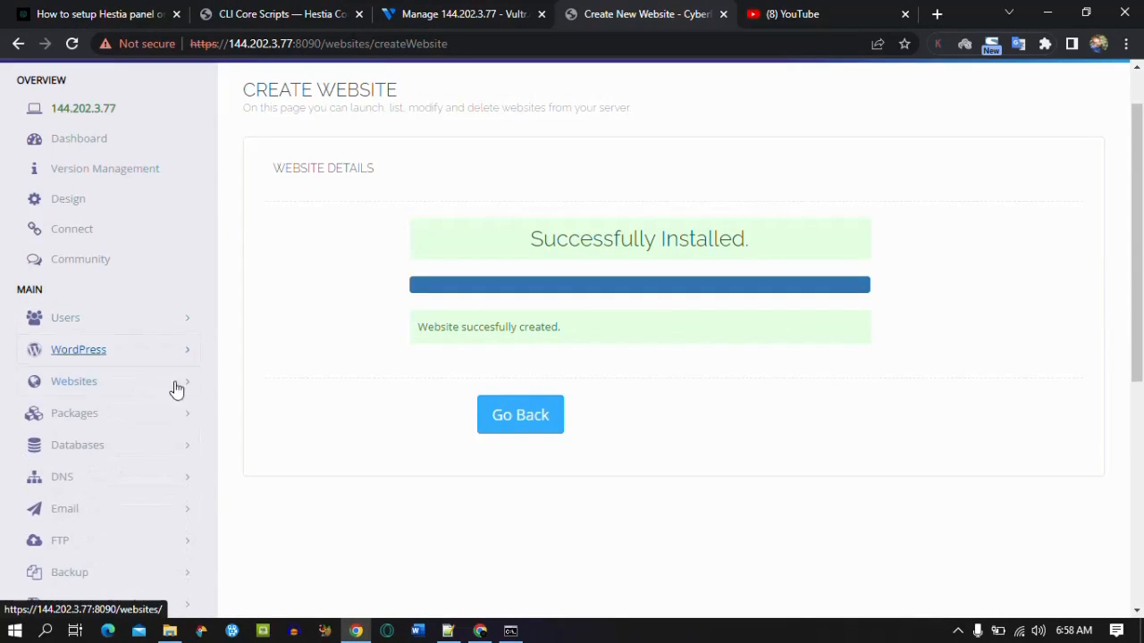
pyautogui.click(144, 386)
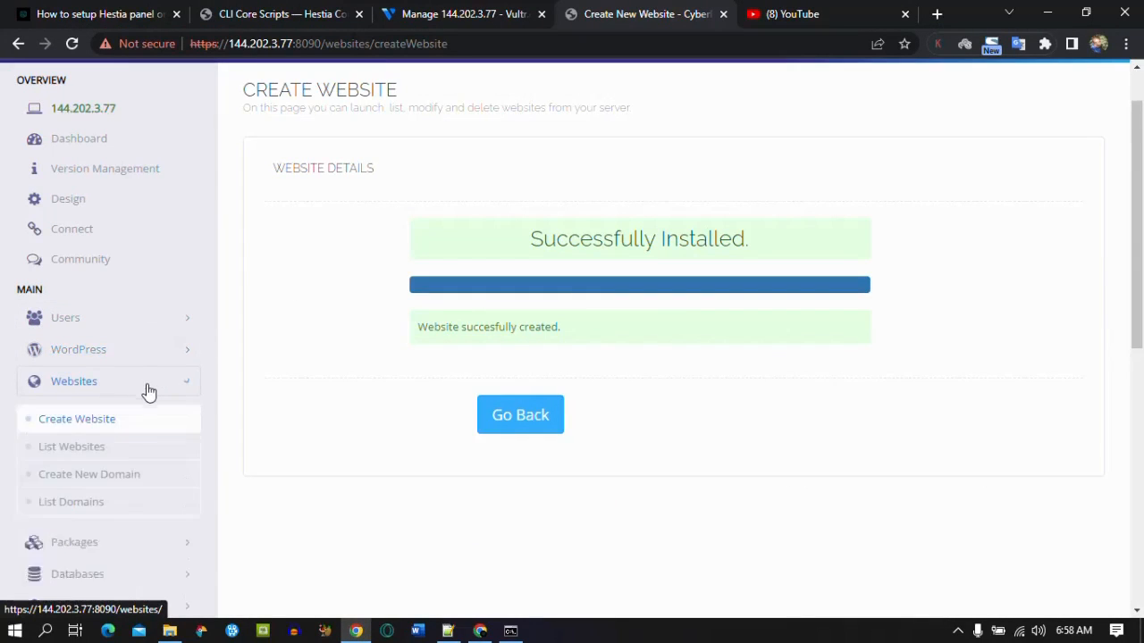
pyautogui.click(130, 448)
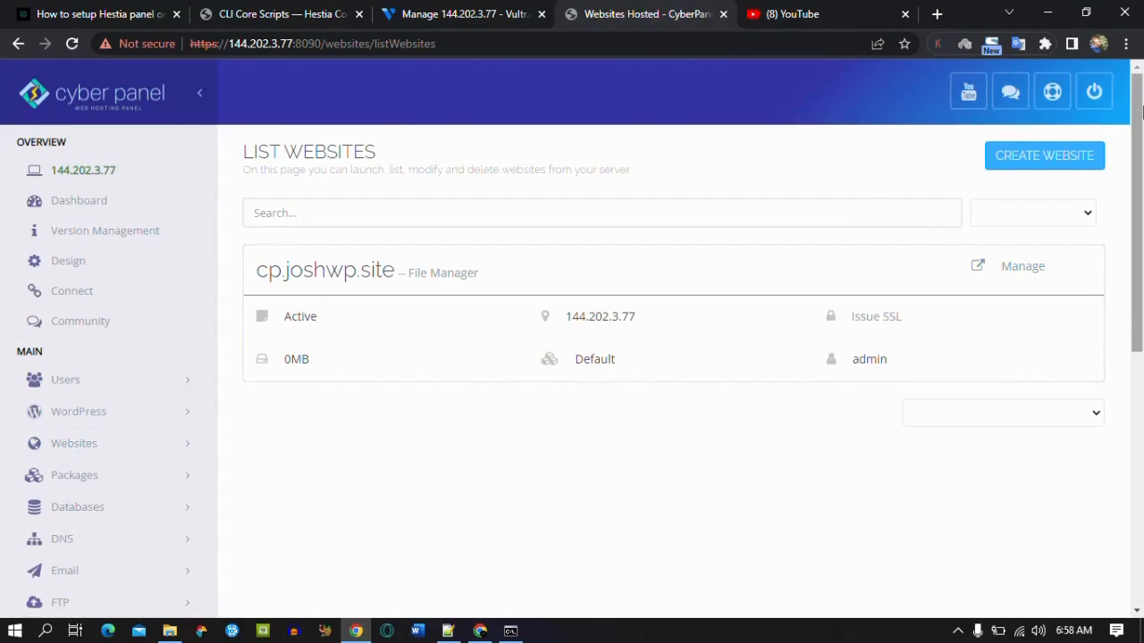
pyautogui.click(1017, 271)
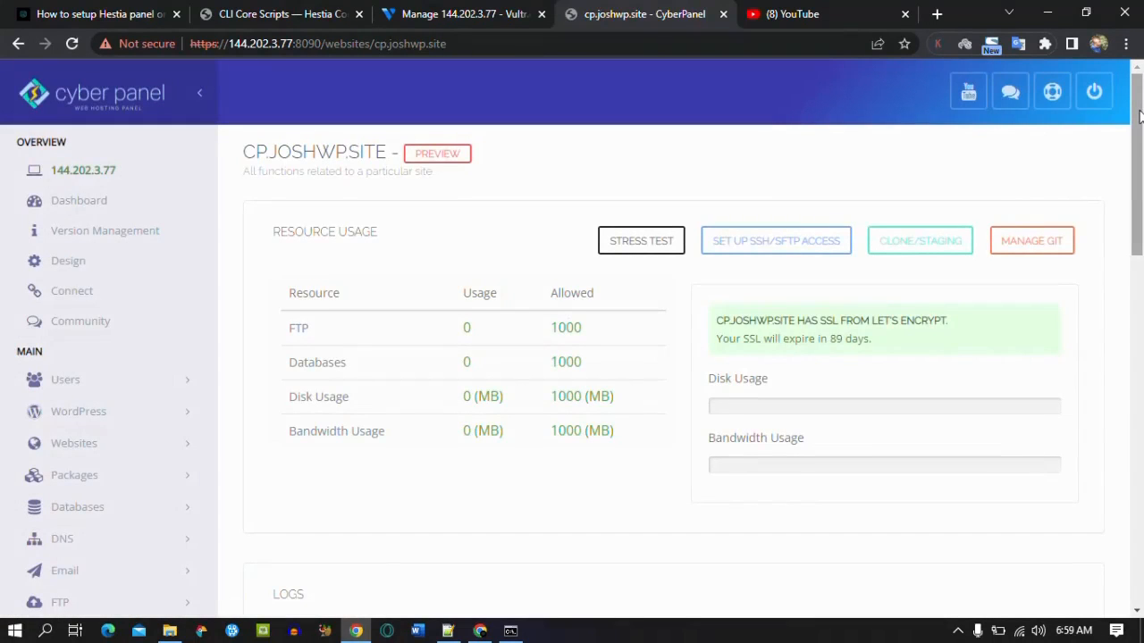
pyautogui.moveTo(1139, 116); pyautogui.dragTo(1139, 340)
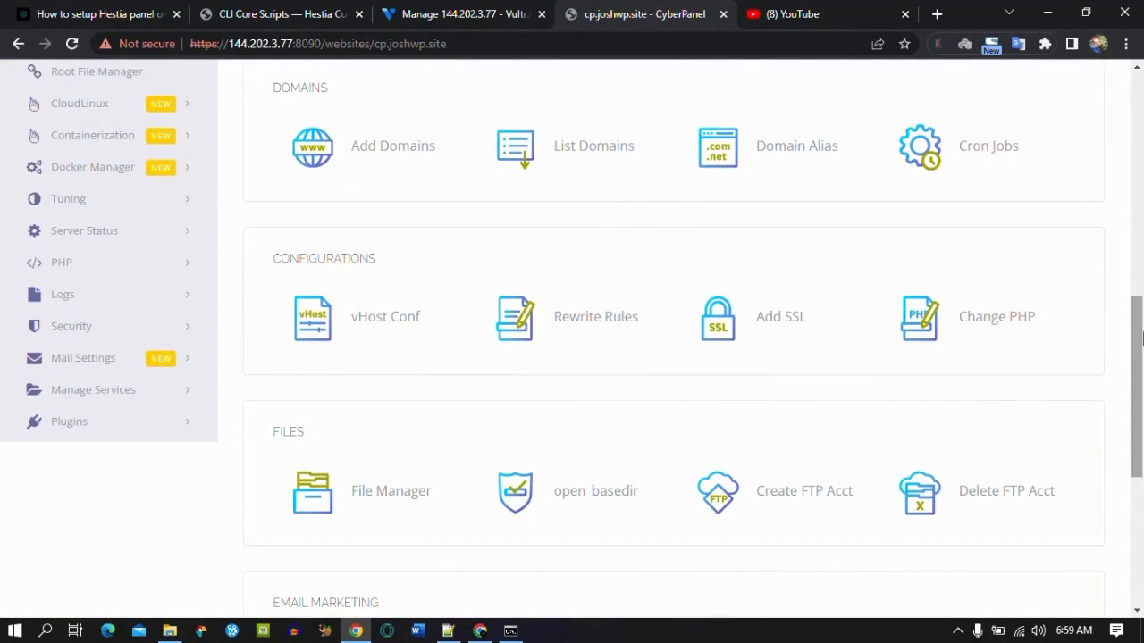
# Step: Apply and save the Force HTTP -> HTTPS rewrite template for cp.joshwp.site
pyautogui.click(581, 319)
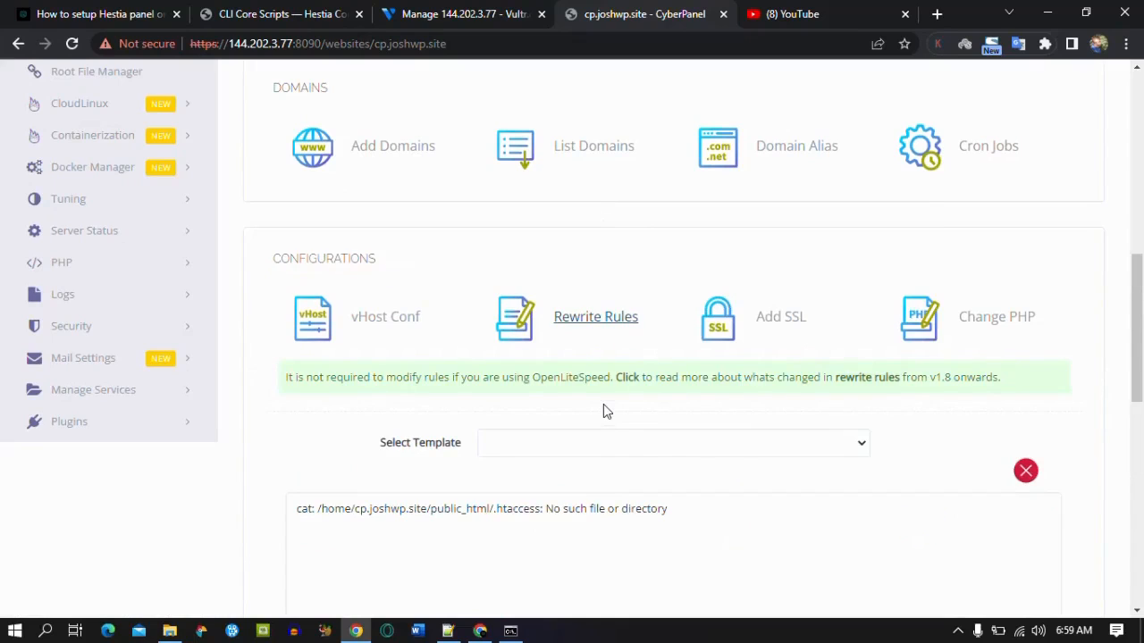
pyautogui.click(623, 443)
pyautogui.click(622, 444)
pyautogui.click(600, 453)
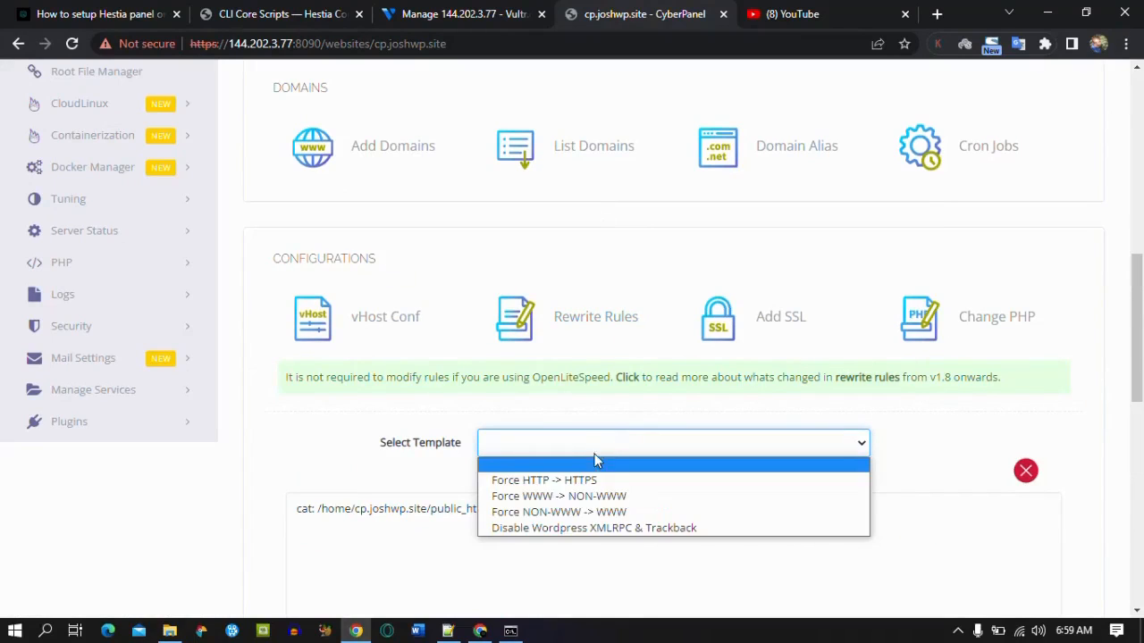
pyautogui.click(595, 476)
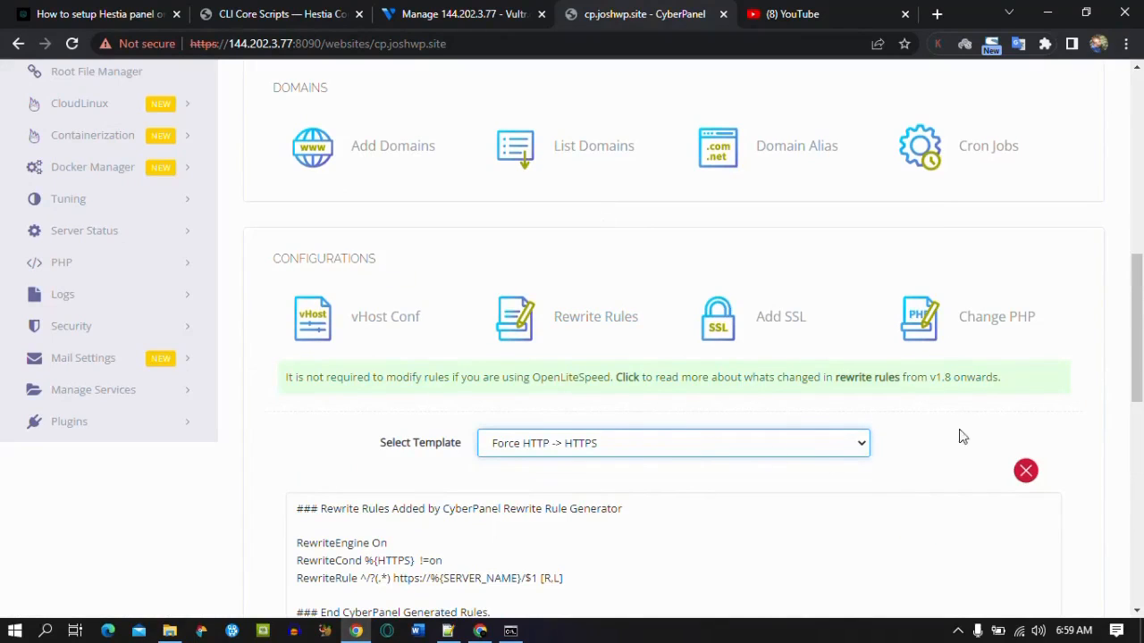
pyautogui.moveTo(1136, 369); pyautogui.dragTo(1117, 426)
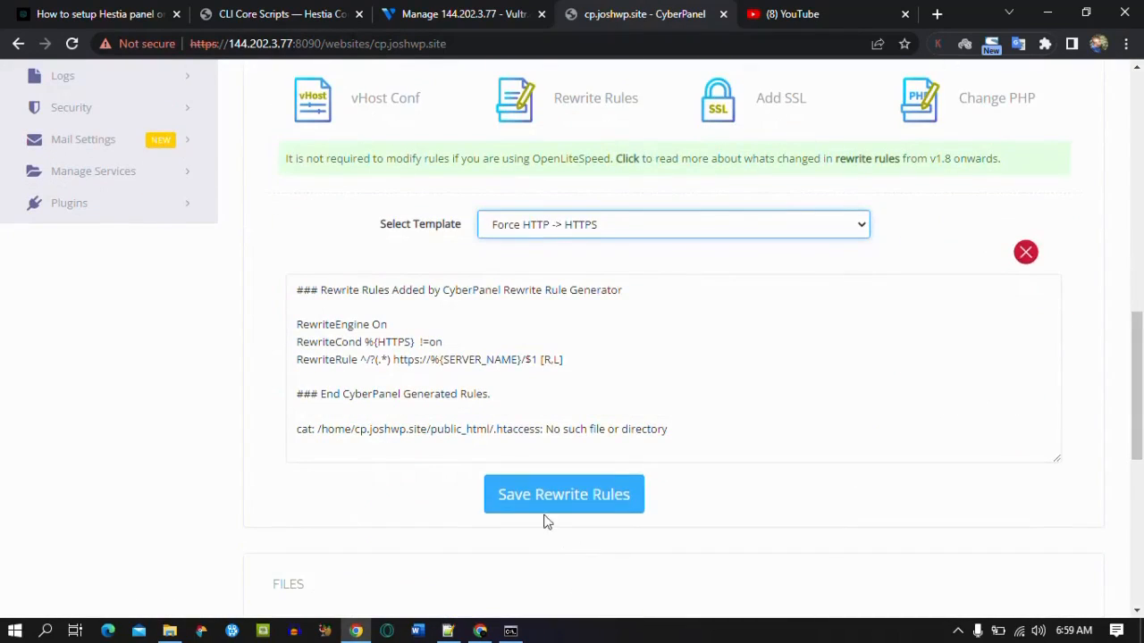
pyautogui.click(543, 493)
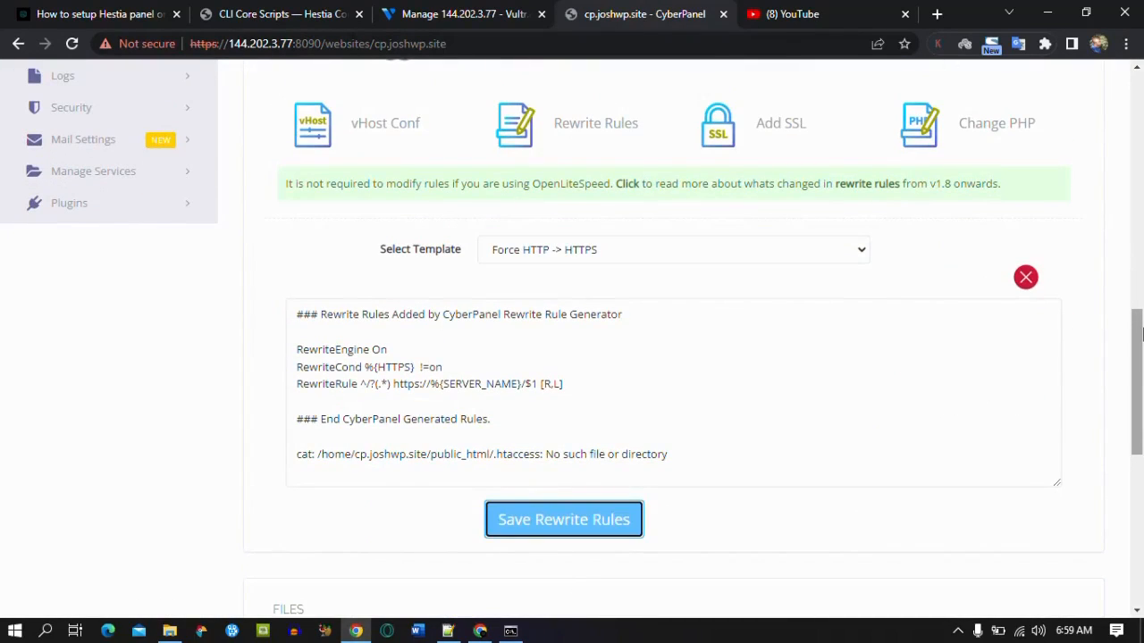
pyautogui.click(1142, 330)
pyautogui.moveTo(1142, 330); pyautogui.dragTo(1141, 440)
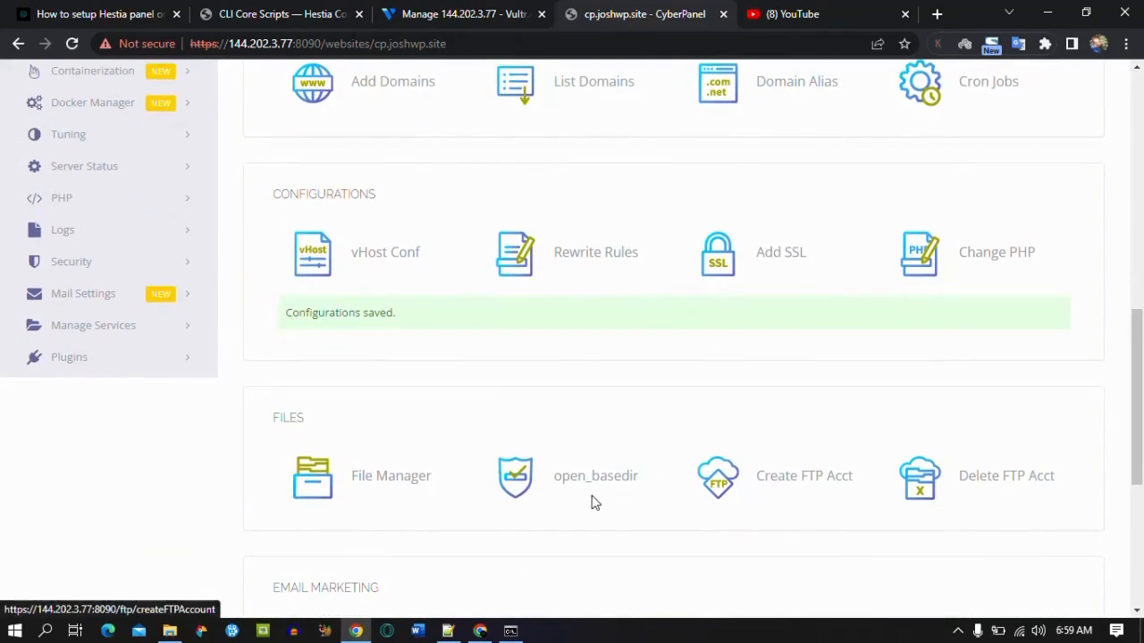
# Step: Set open_basedir Protection to Enable for cp.joshwp.site and apply the change
pyautogui.click(572, 481)
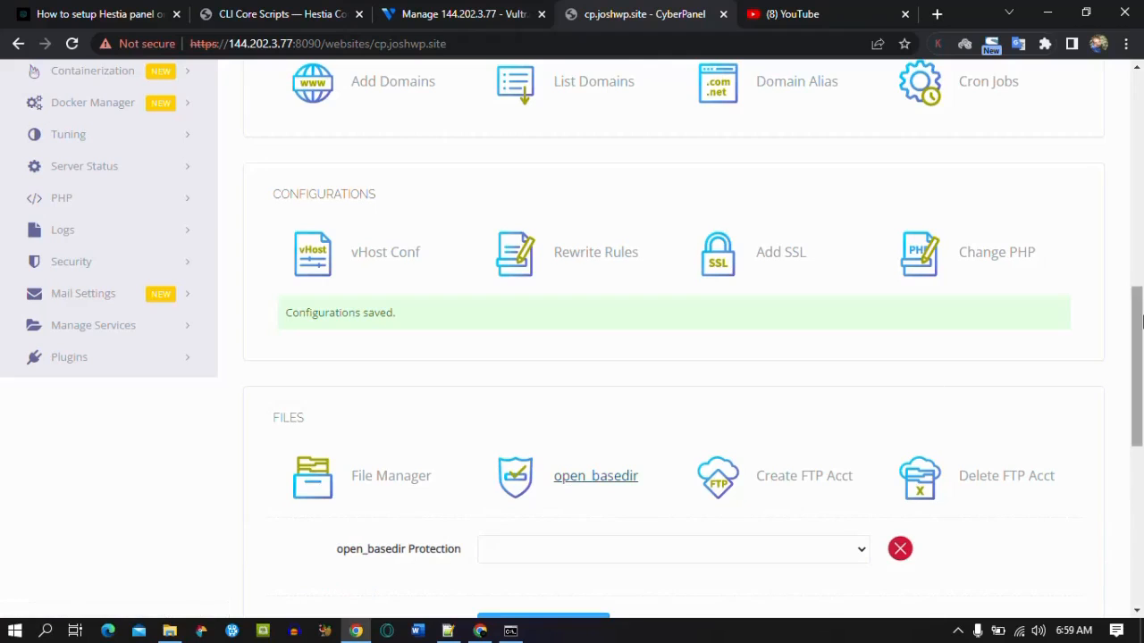
pyautogui.moveTo(1141, 321); pyautogui.dragTo(1141, 367)
pyautogui.click(628, 396)
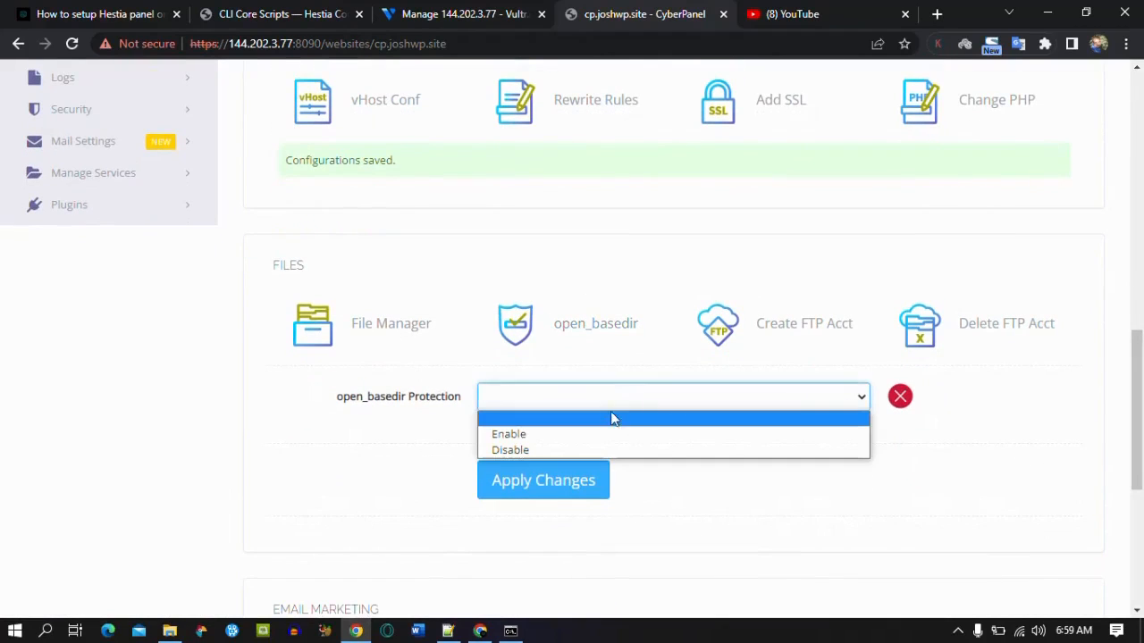
pyautogui.click(585, 434)
pyautogui.click(576, 484)
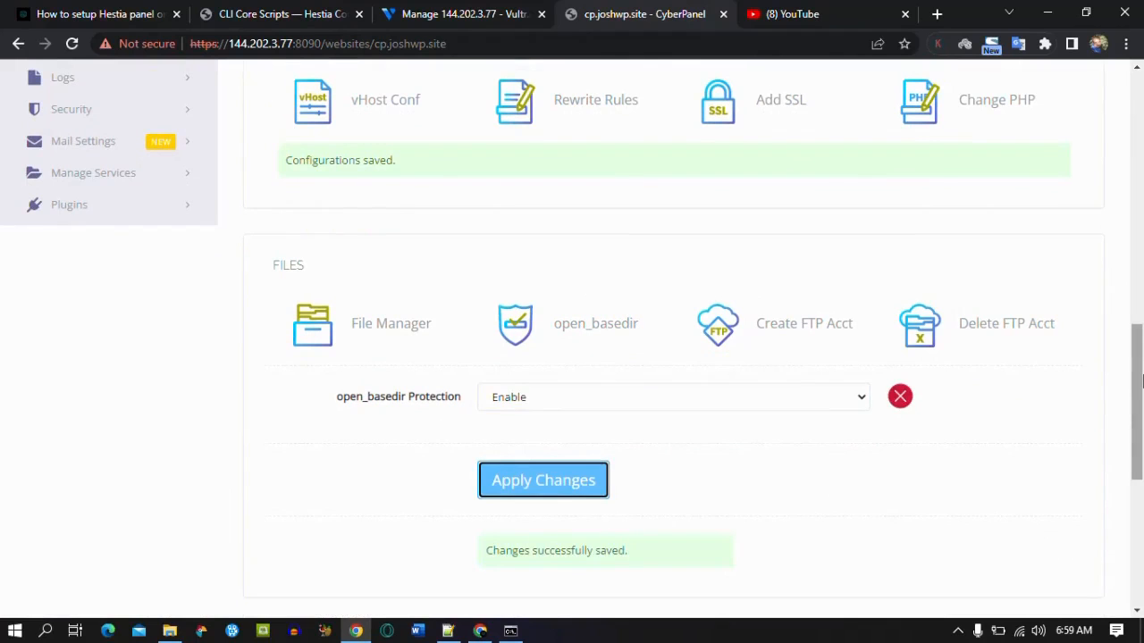
pyautogui.moveTo(1141, 382); pyautogui.dragTo(1141, 134)
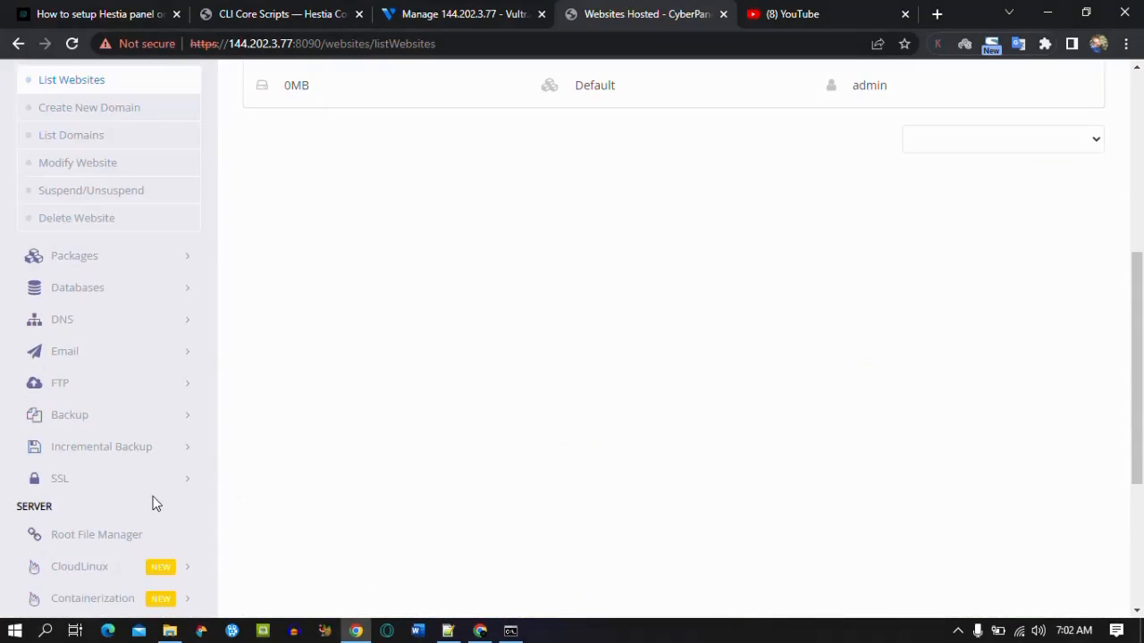
# Step: Issue a Hostname SSL certificate for cp.joshwp.site, then select its domain text
pyautogui.click(146, 486)
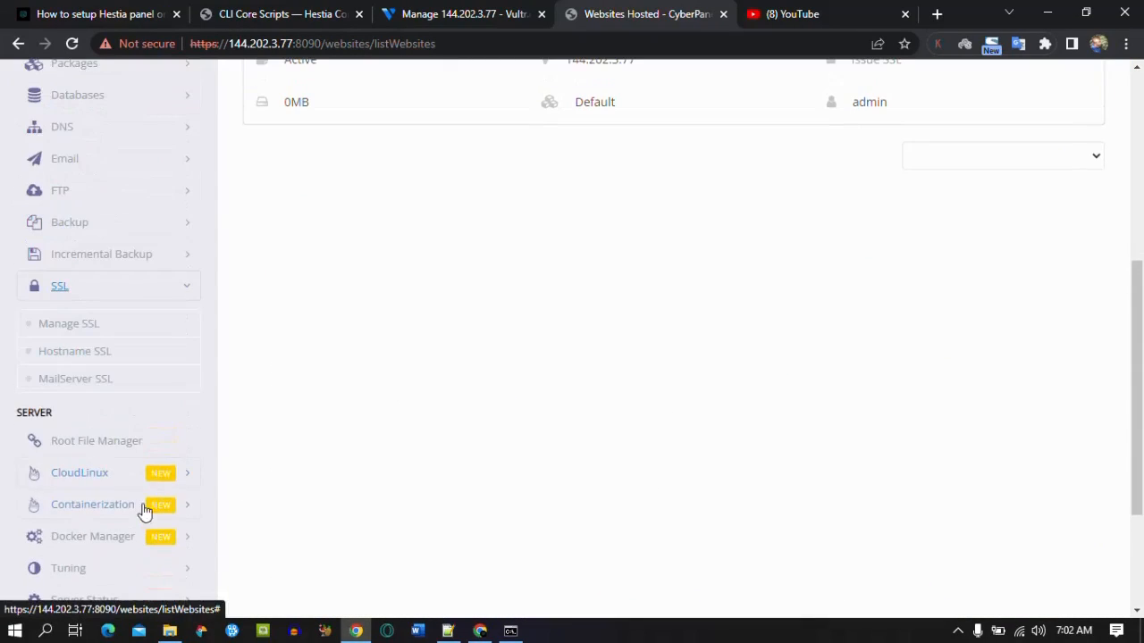
pyautogui.click(89, 364)
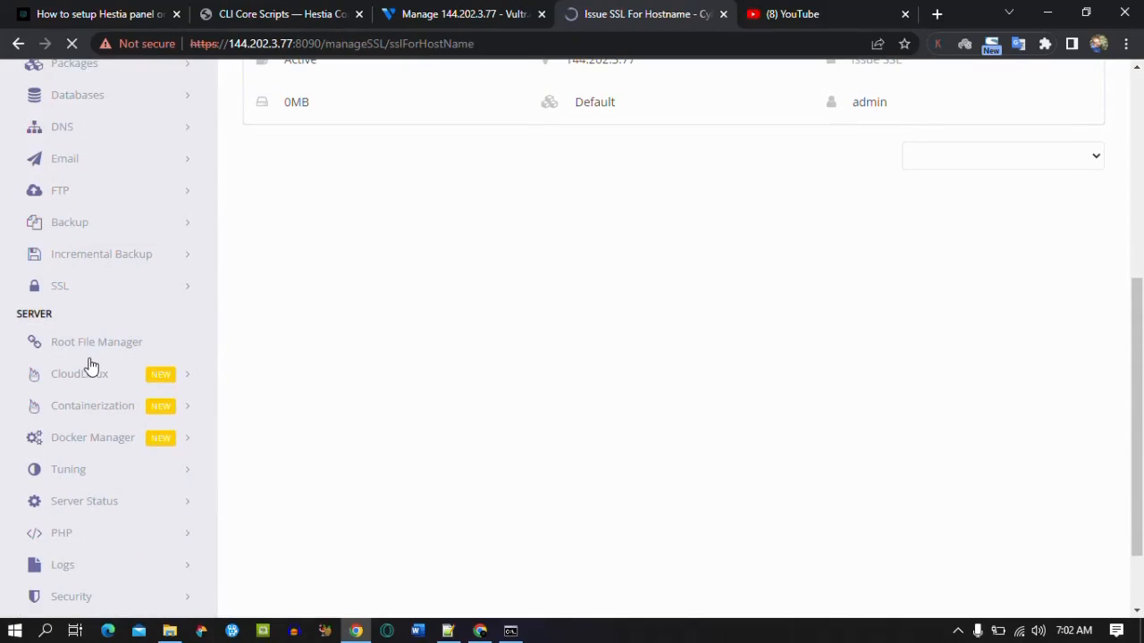
pyautogui.click(618, 301)
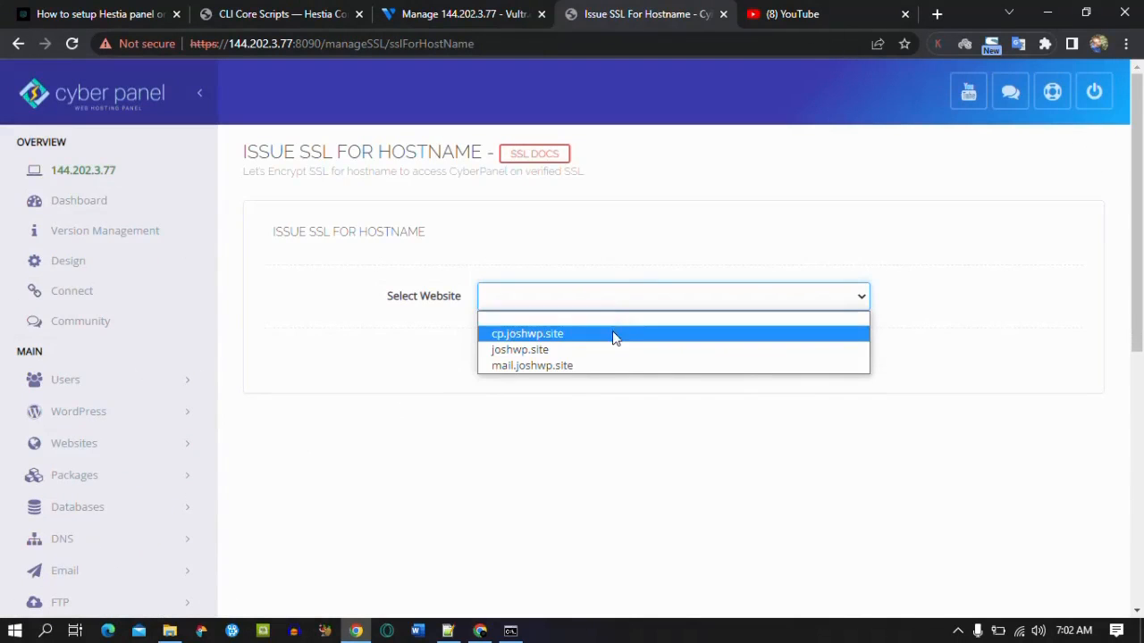
pyautogui.click(612, 336)
pyautogui.click(544, 364)
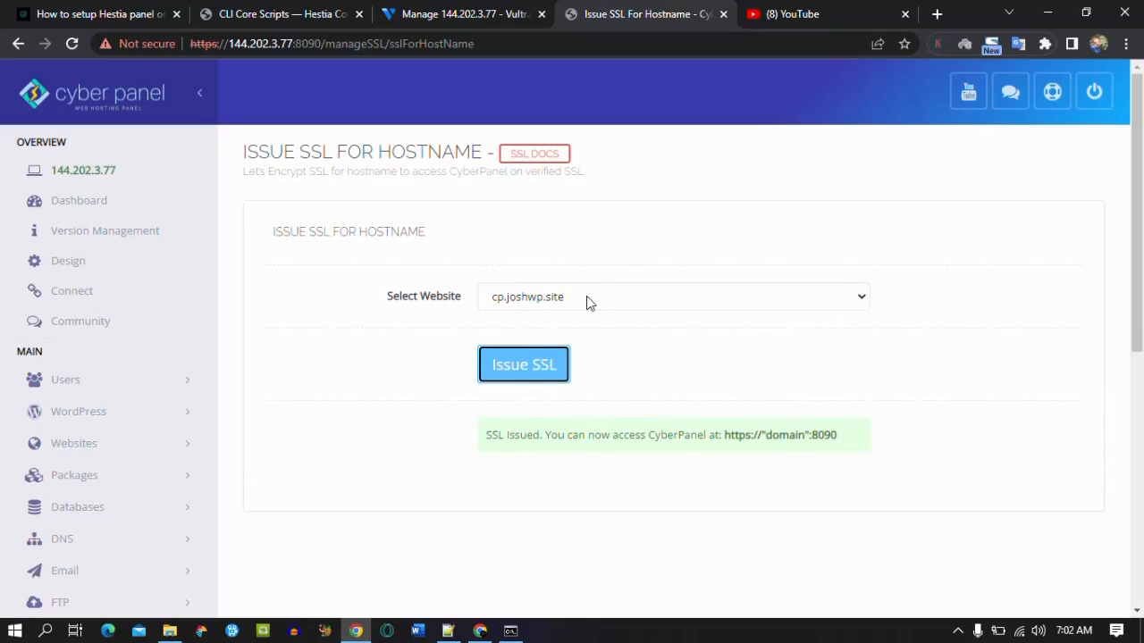
pyautogui.moveTo(488, 300); pyautogui.dragTo(572, 303)
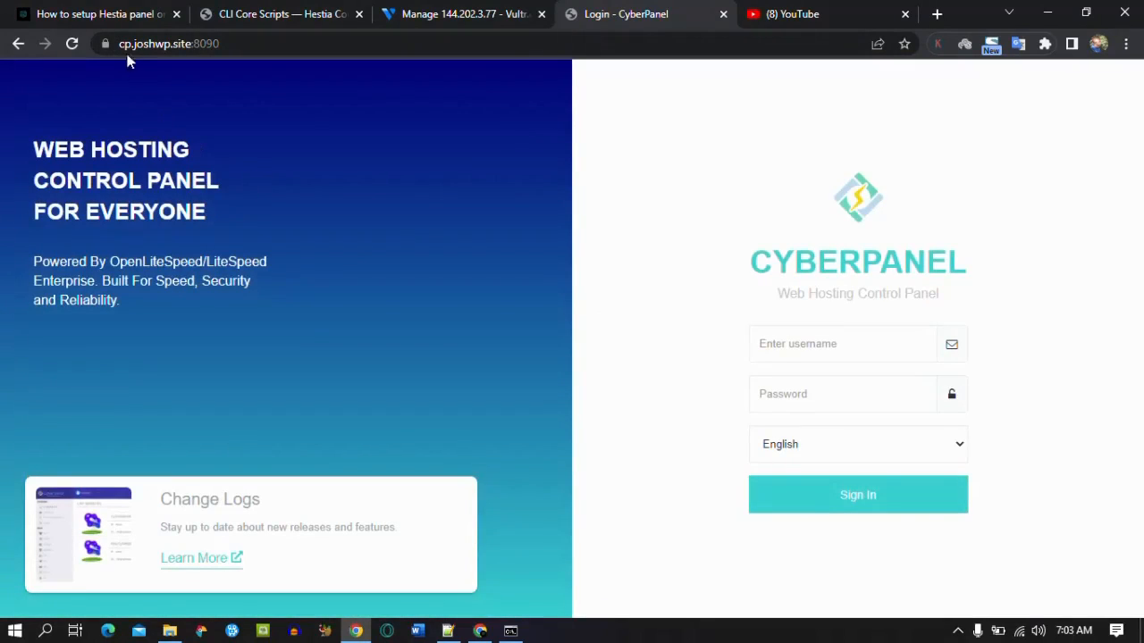
# Step: Sign in at cp.joshwp.site:8090, save the login in Chrome, and go to Create Website
pyautogui.click(892, 497)
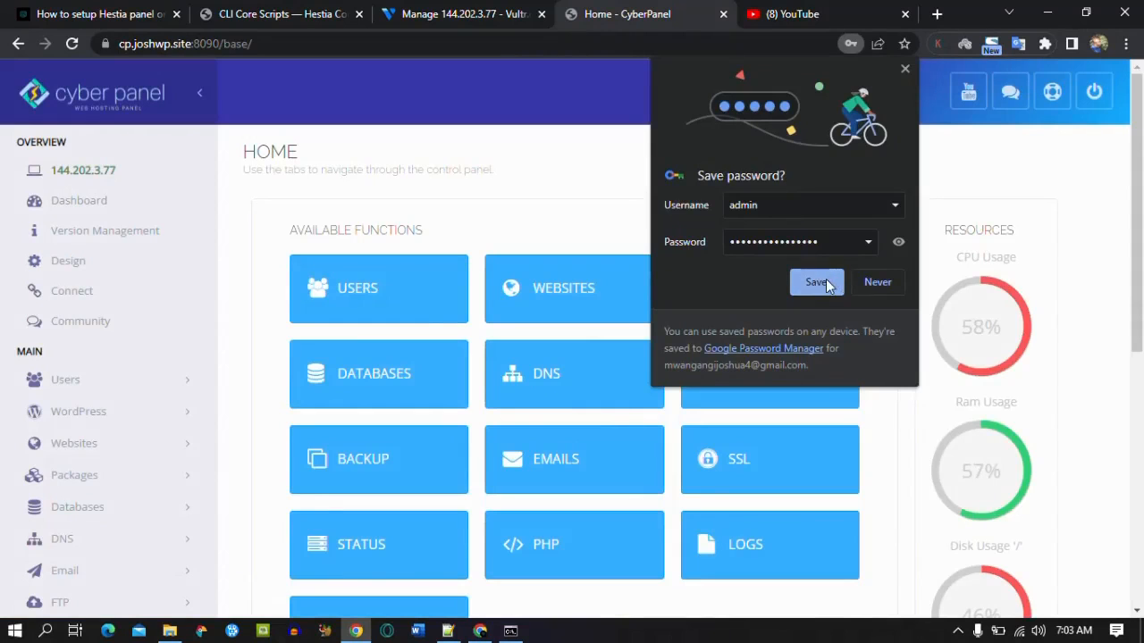
pyautogui.click(815, 283)
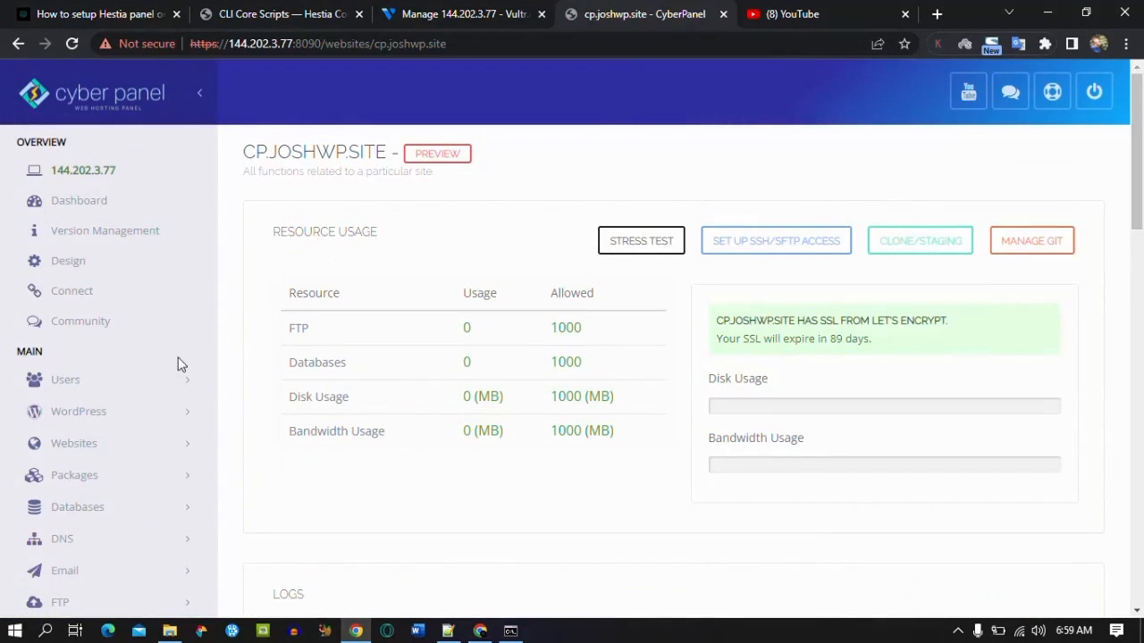
pyautogui.click(126, 452)
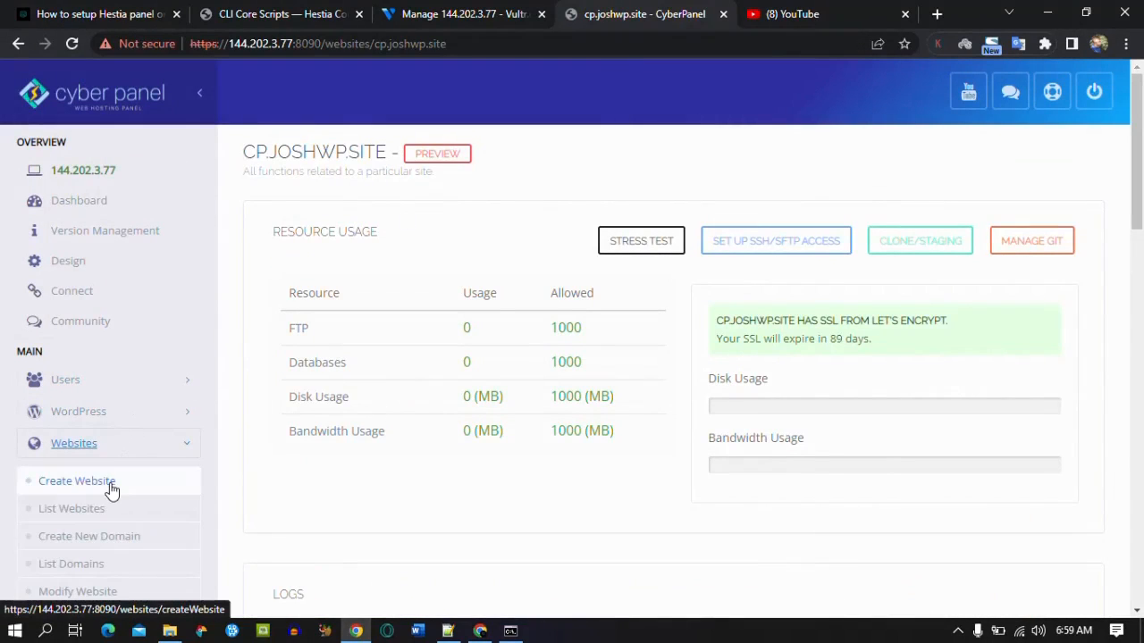
pyautogui.click(110, 487)
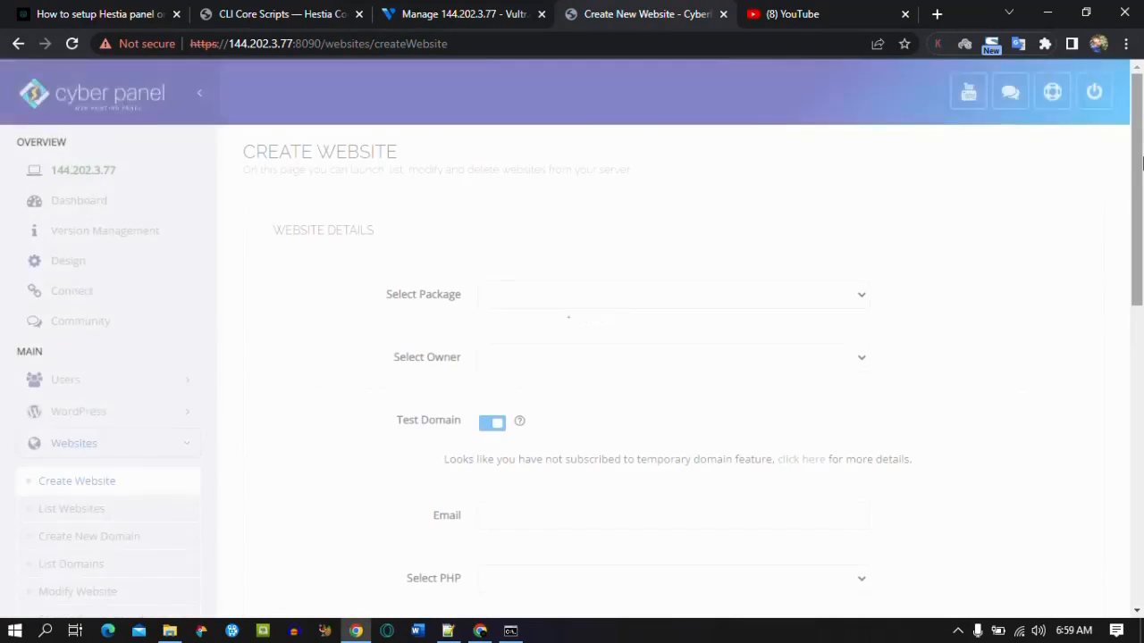
# Step: Select the Default package and admin as owner, and disable the test domain
pyautogui.click(709, 294)
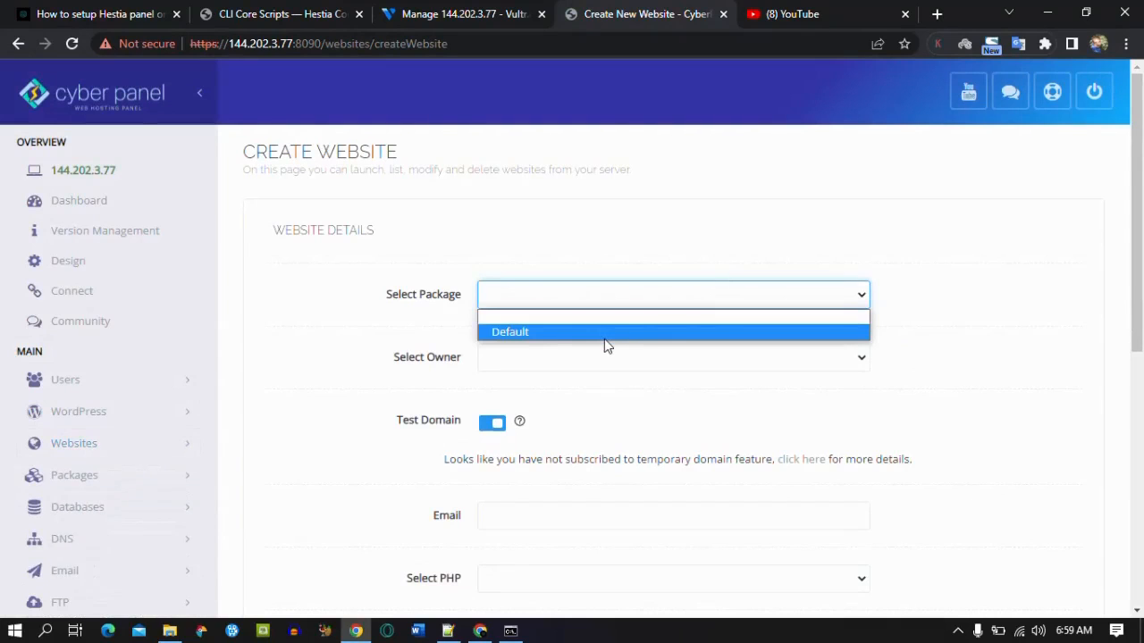
pyautogui.click(583, 338)
pyautogui.click(559, 358)
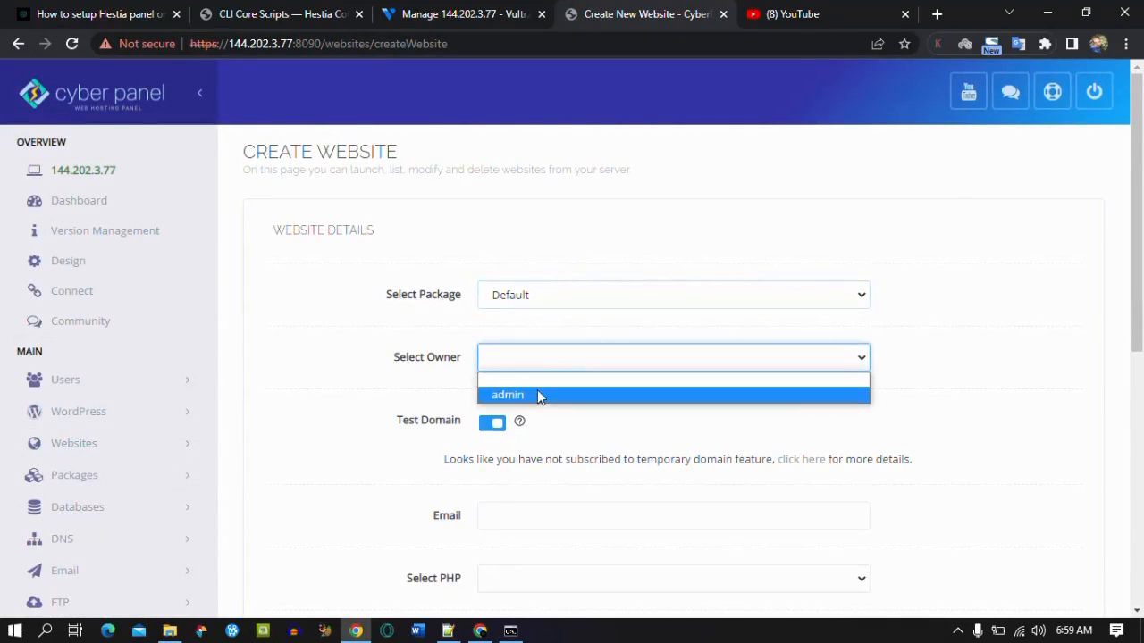
pyautogui.click(537, 391)
pyautogui.click(492, 423)
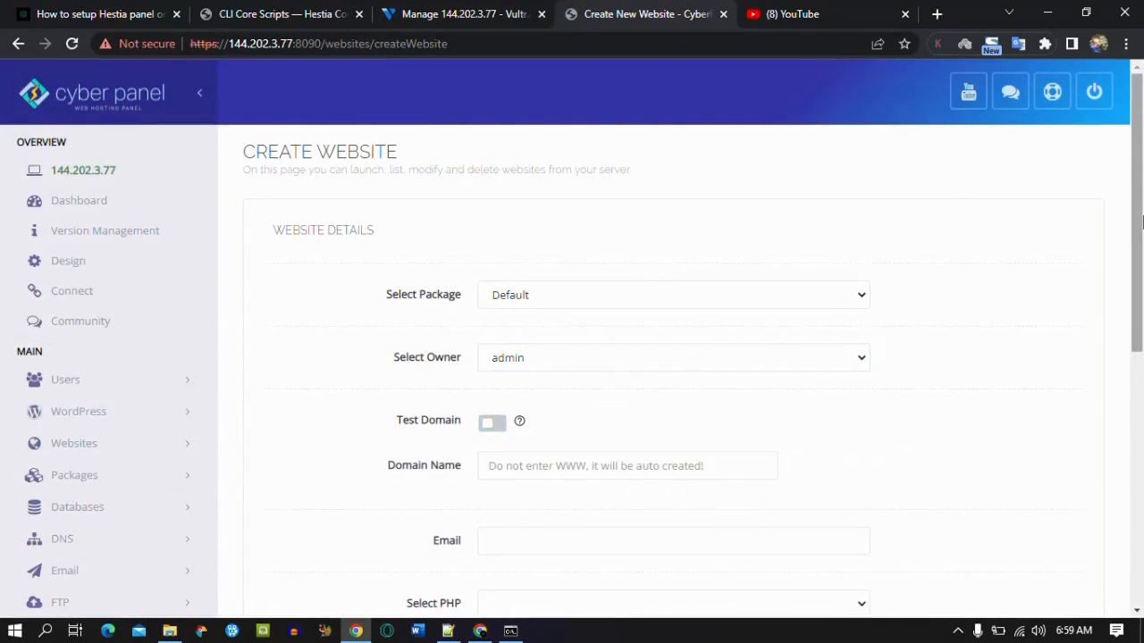
pyautogui.moveTo(1137, 217); pyautogui.dragTo(1138, 284)
# Step: Enter the domain joshwp.site and fill in the contact e-mail address
pyautogui.click(702, 330)
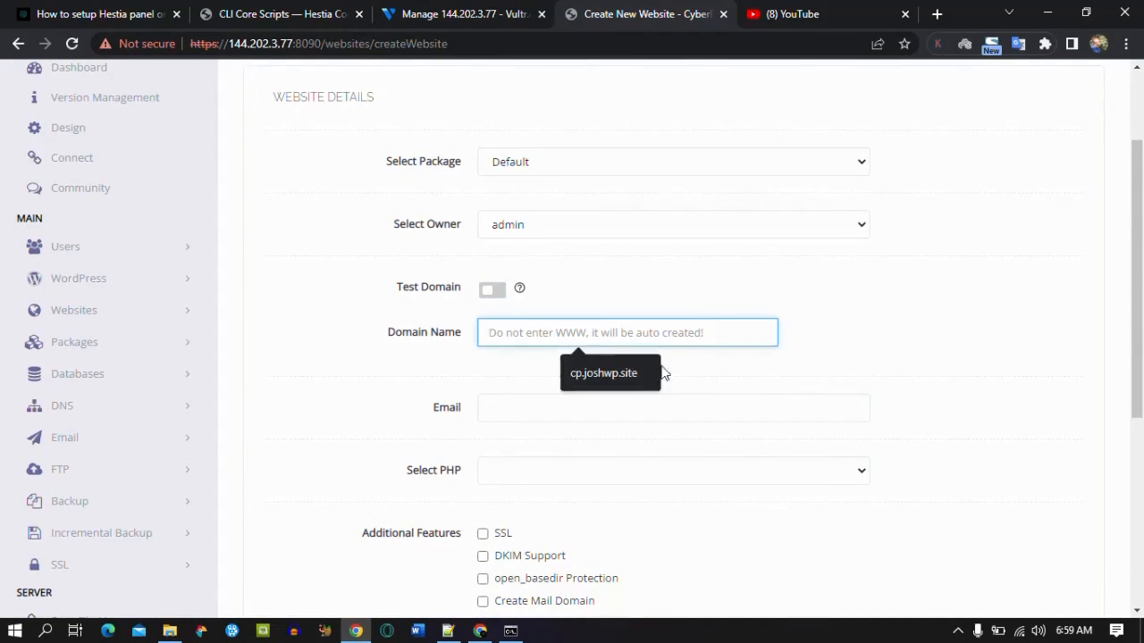
pyautogui.click(620, 375)
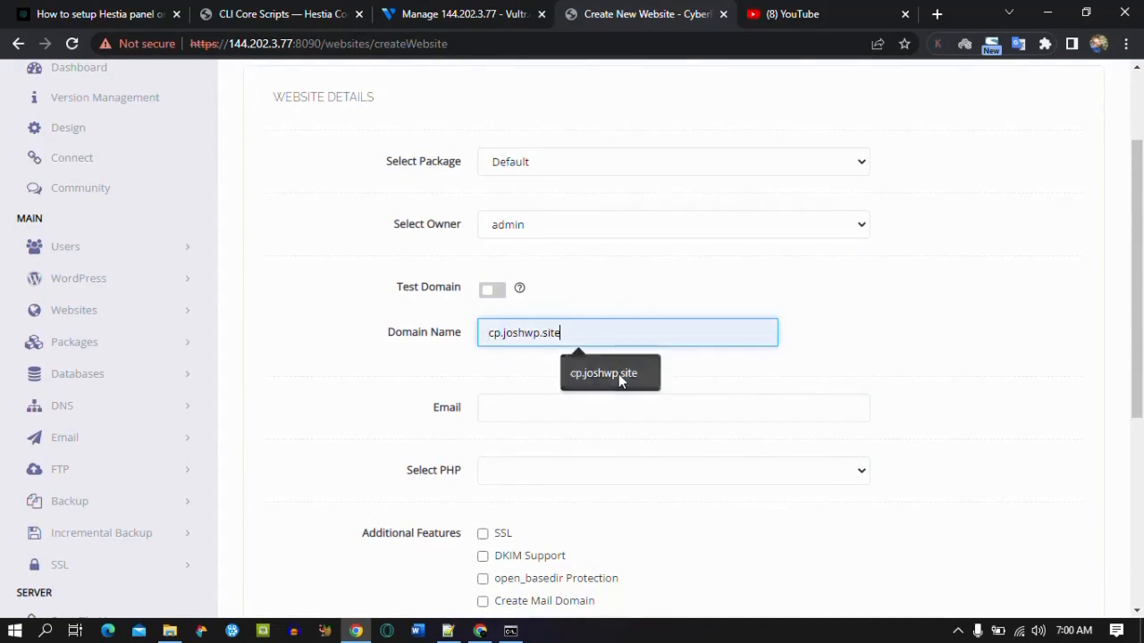
pyautogui.click(504, 332)
pyautogui.press('BackSpace')
pyautogui.press('BackSpace')
pyautogui.press('BackSpace')
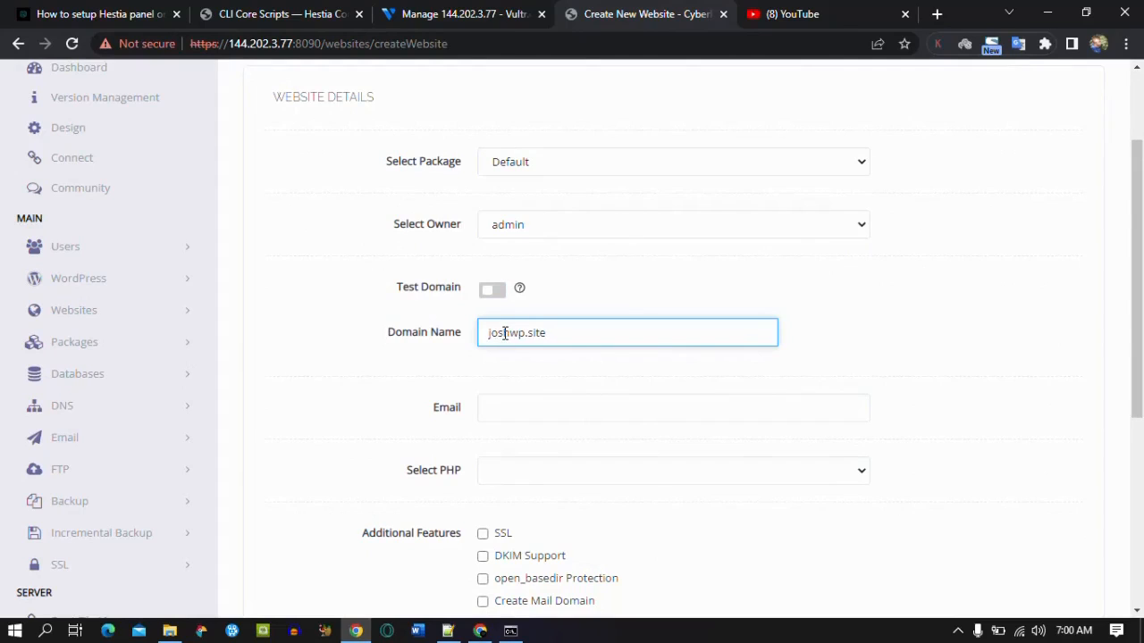
pyautogui.click(518, 409)
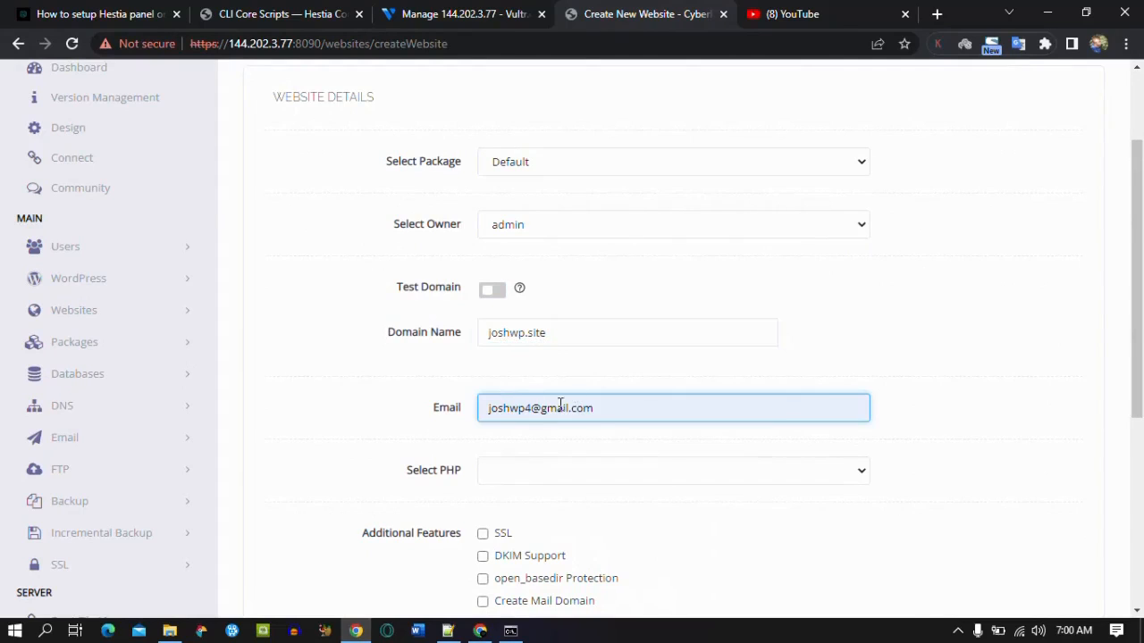
# Step: Choose PHP 8.1, enable SSL, and create the website
pyautogui.click(517, 476)
pyautogui.click(560, 603)
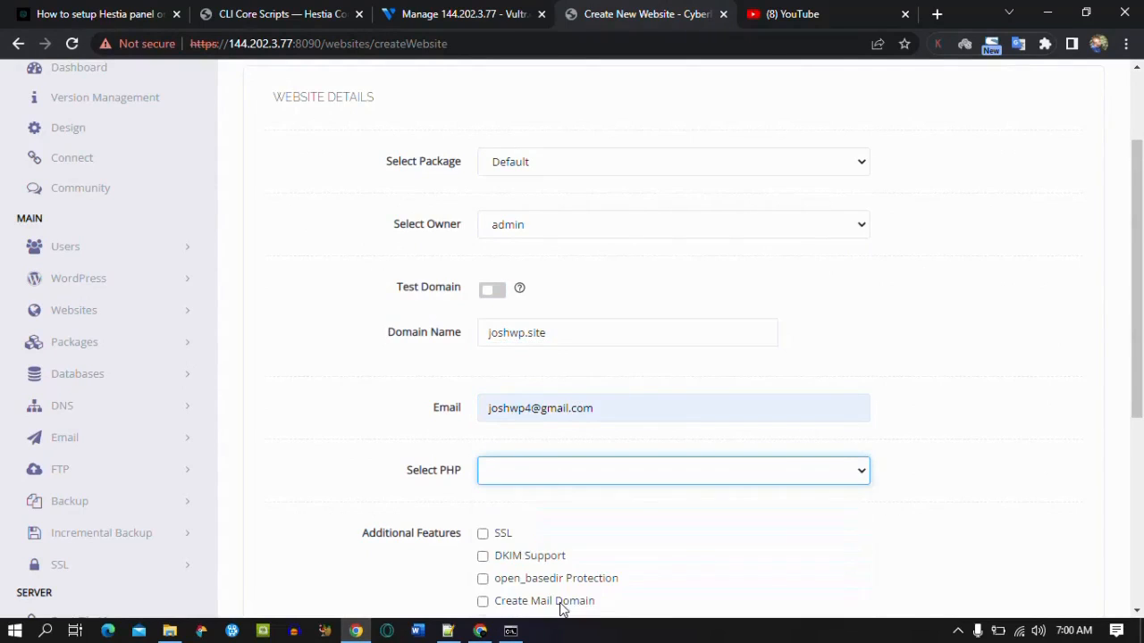
pyautogui.scroll(-2, 594, 382)
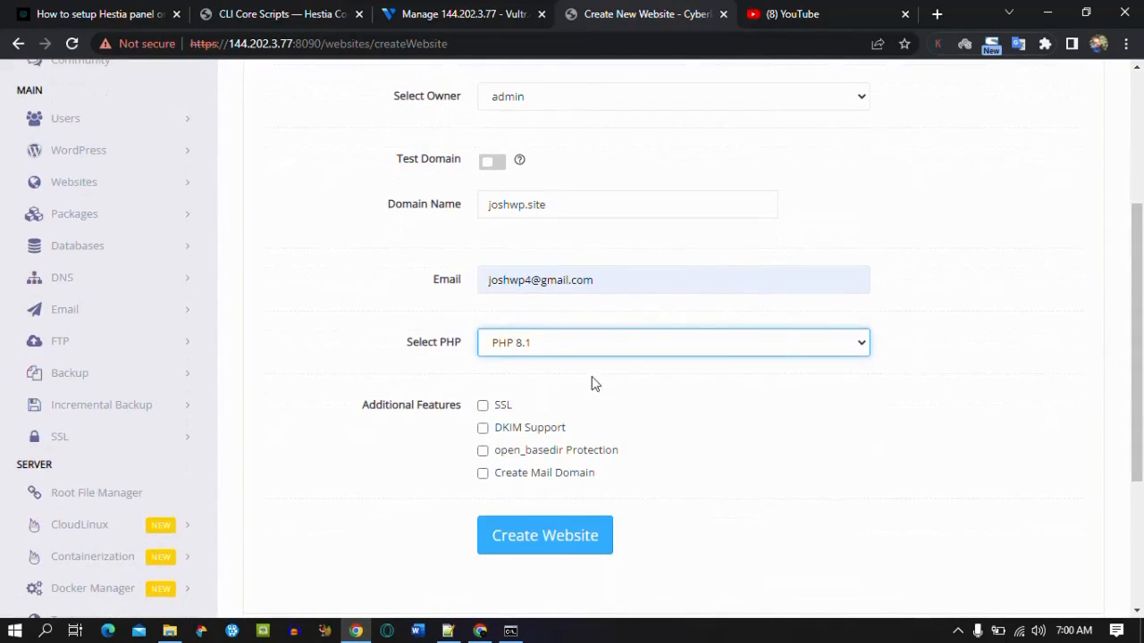
pyautogui.click(483, 407)
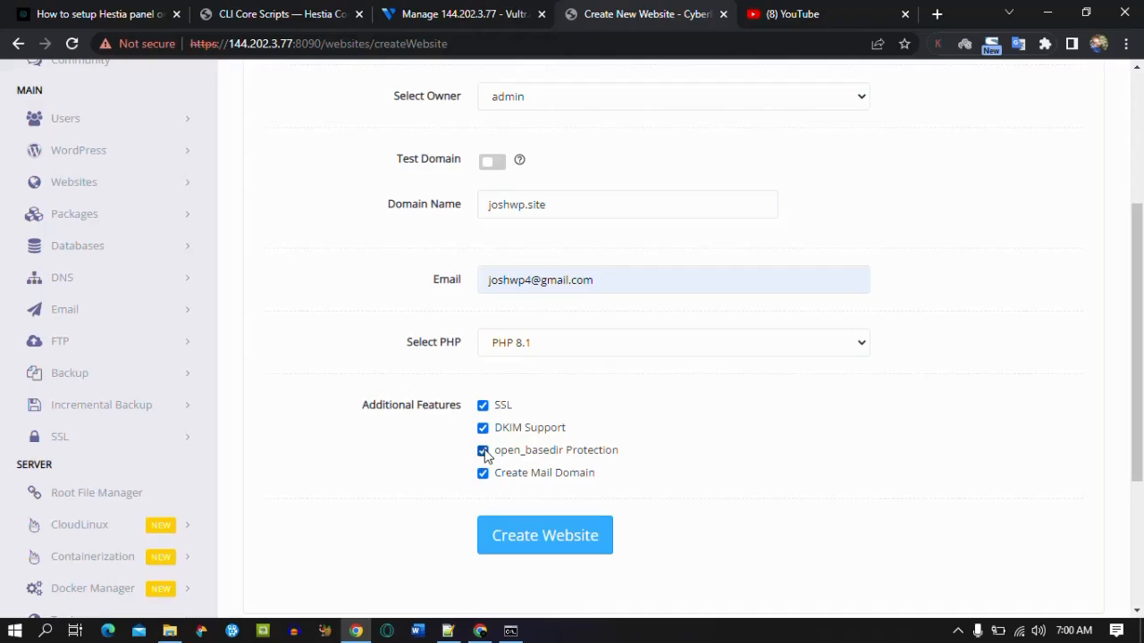
pyautogui.click(524, 547)
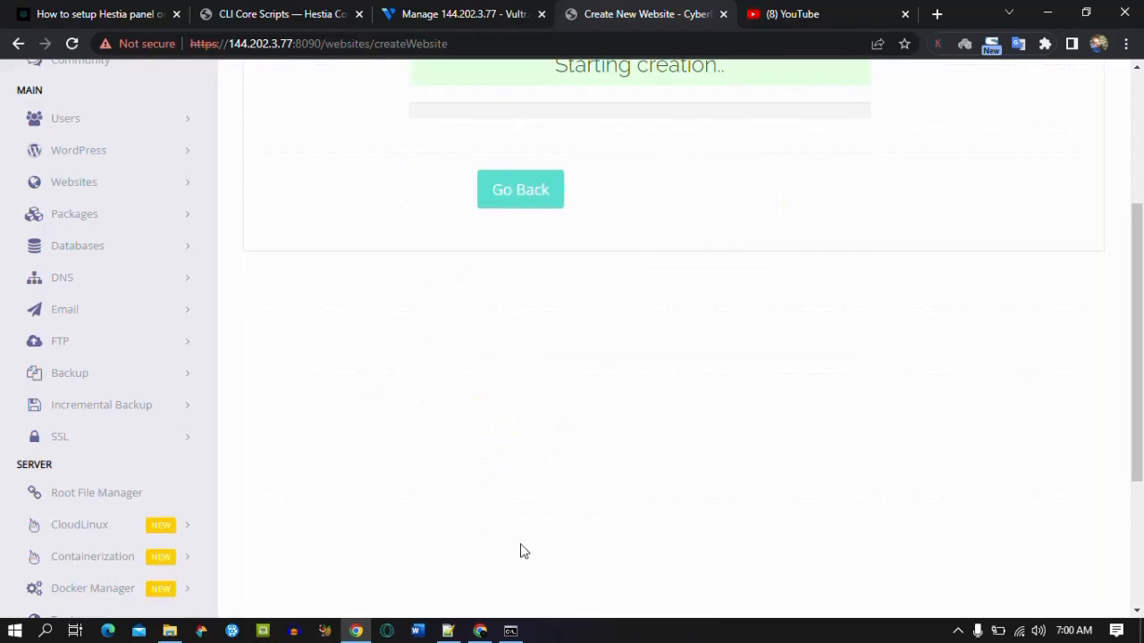
pyautogui.moveTo(1140, 371); pyautogui.dragTo(1141, 273)
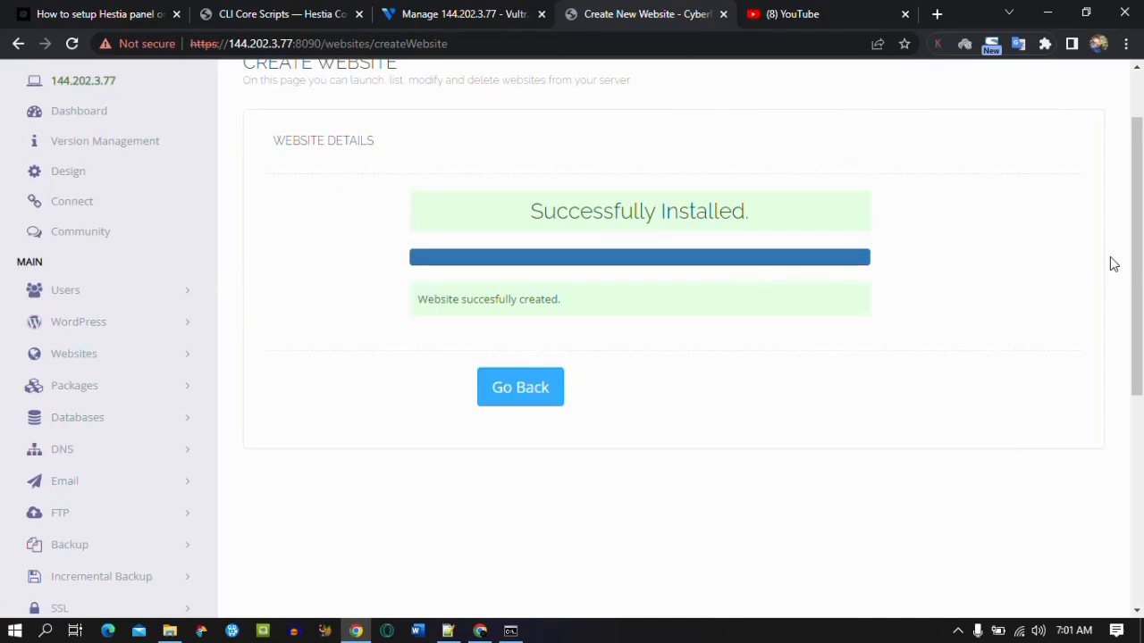
pyautogui.moveTo(1139, 296); pyautogui.dragTo(1139, 395)
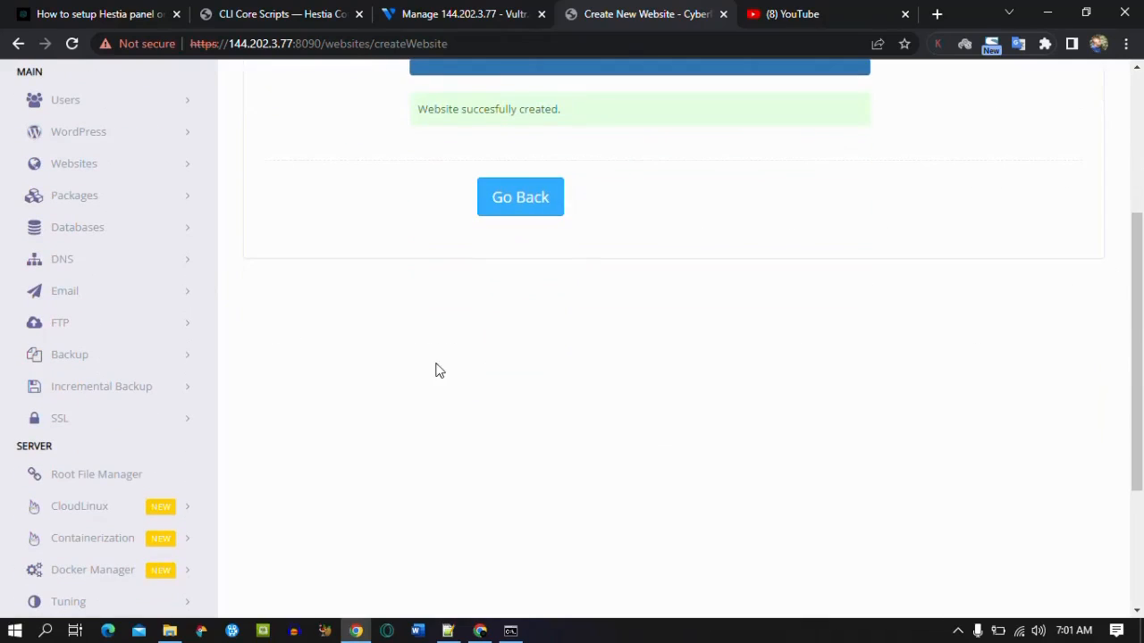
# Step: Issue a Let's Encrypt certificate for joshwp.site from the Manage SSL page
pyautogui.click(180, 421)
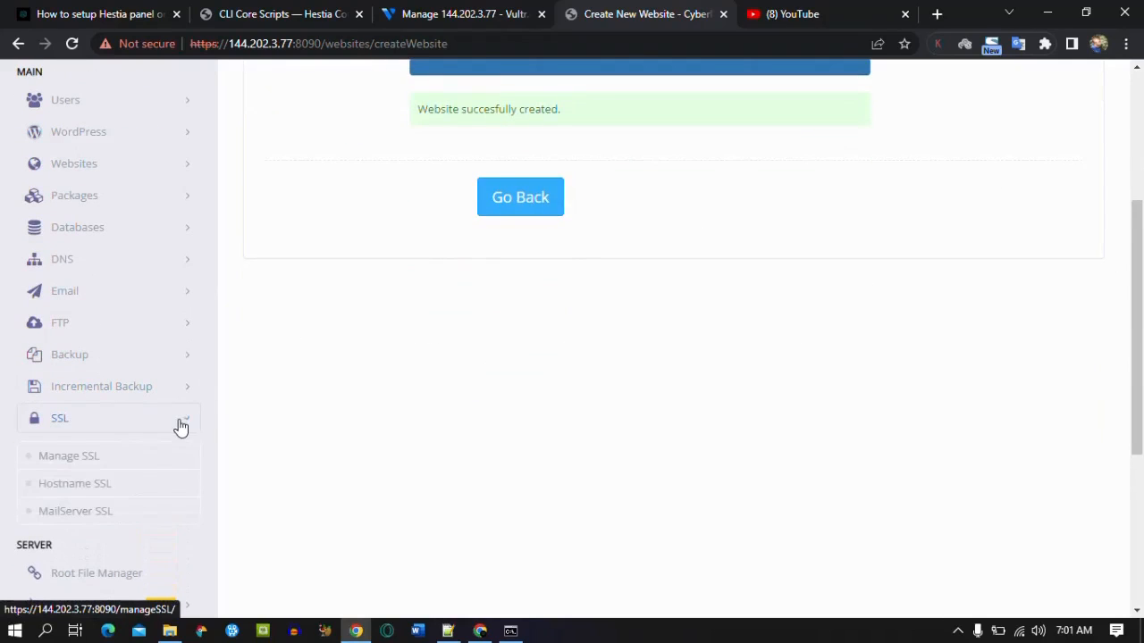
pyautogui.click(105, 460)
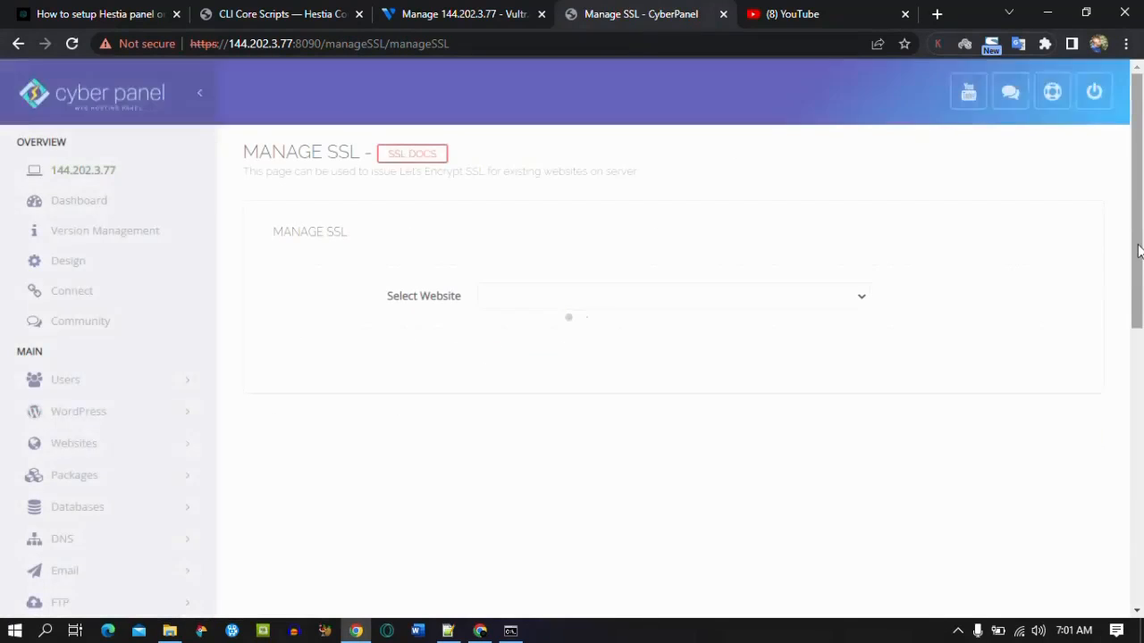
pyautogui.click(801, 287)
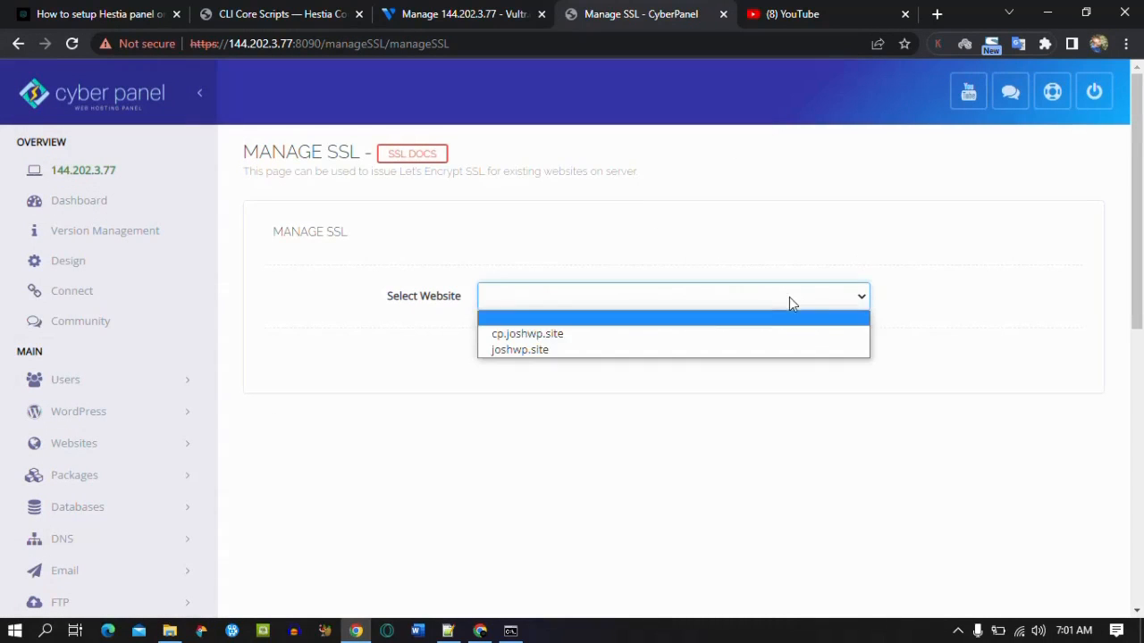
pyautogui.click(705, 352)
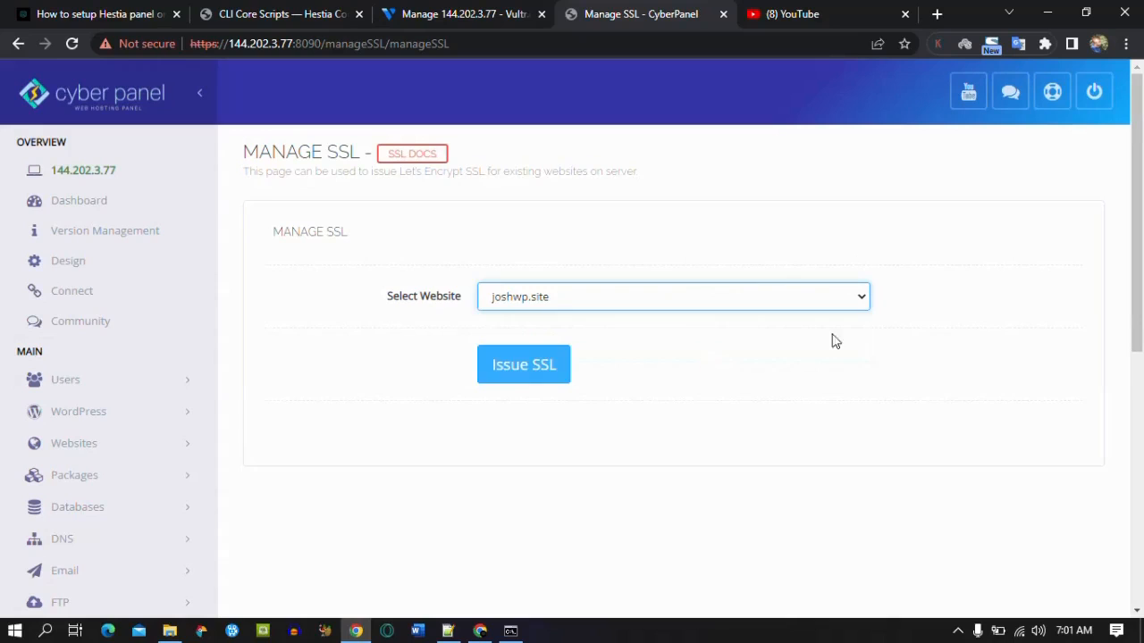
pyautogui.click(534, 378)
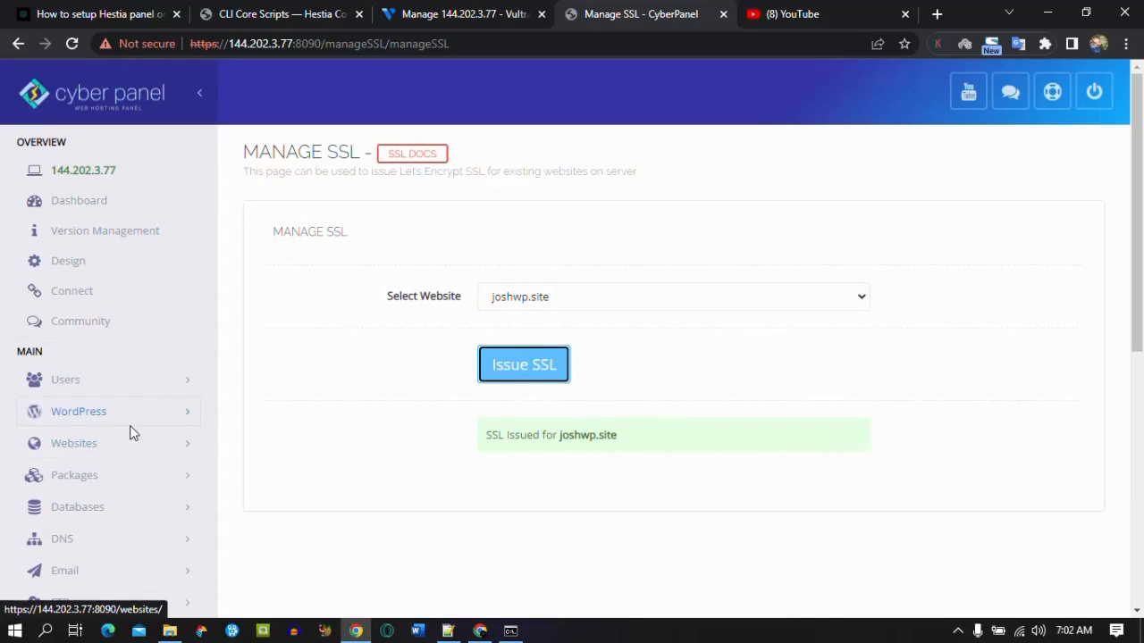
pyautogui.click(125, 451)
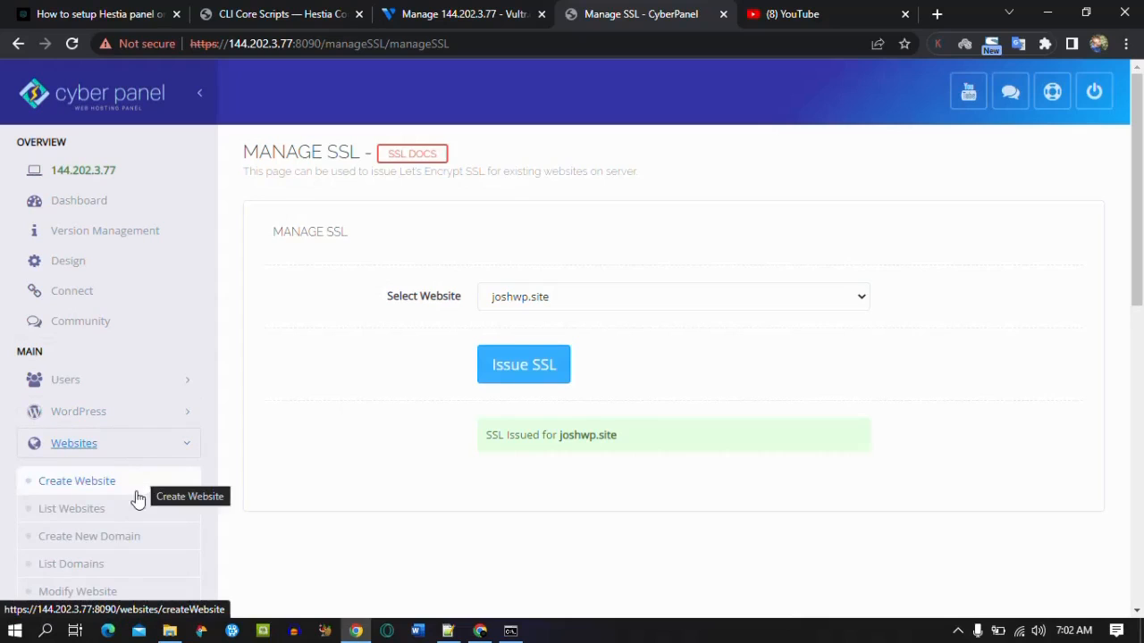
pyautogui.click(134, 512)
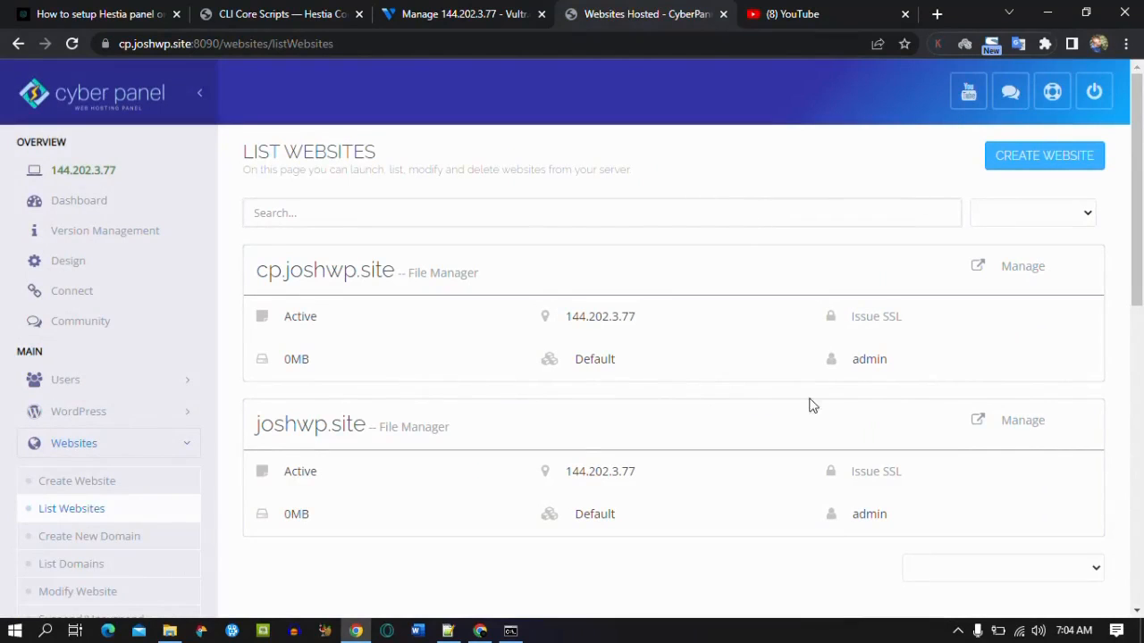
# Step: Open the joshwp.site management page and its Rewrite Rules section
pyautogui.click(1021, 428)
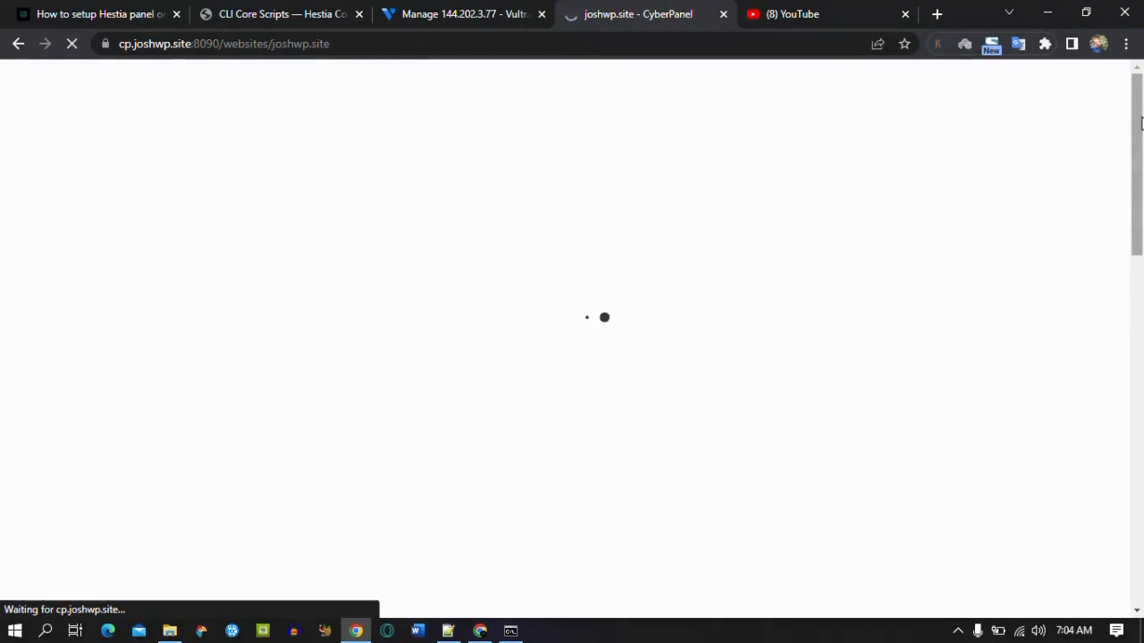
pyautogui.moveTo(1140, 122); pyautogui.dragTo(1139, 365)
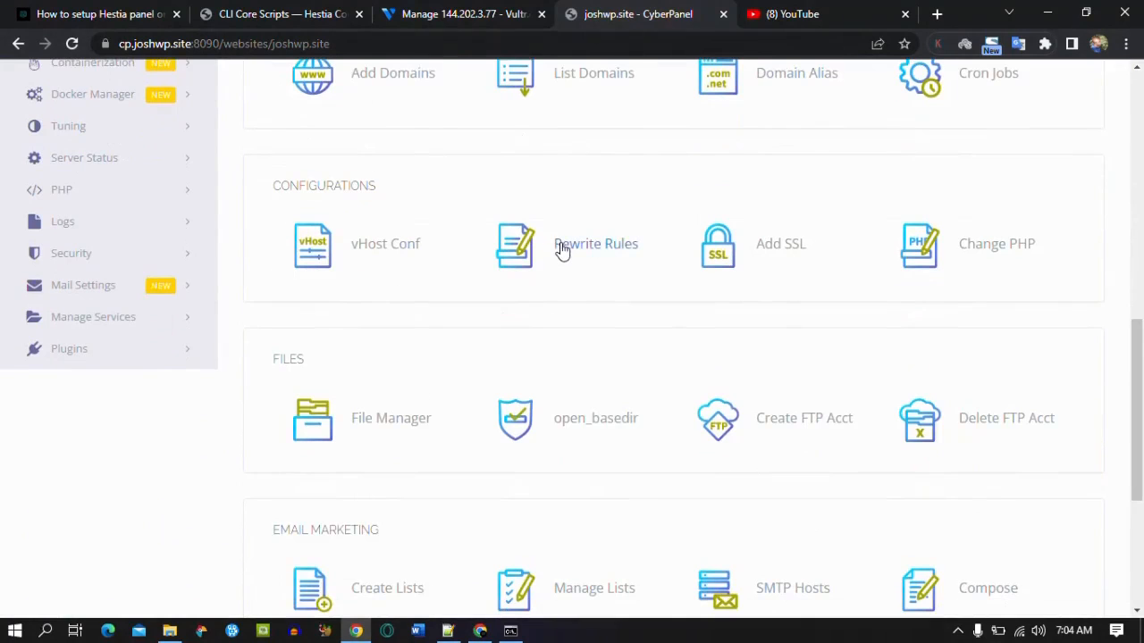
pyautogui.click(562, 249)
# Step: Apply and save the Force HTTP -> HTTPS rewrite template for joshwp.site
pyautogui.click(680, 370)
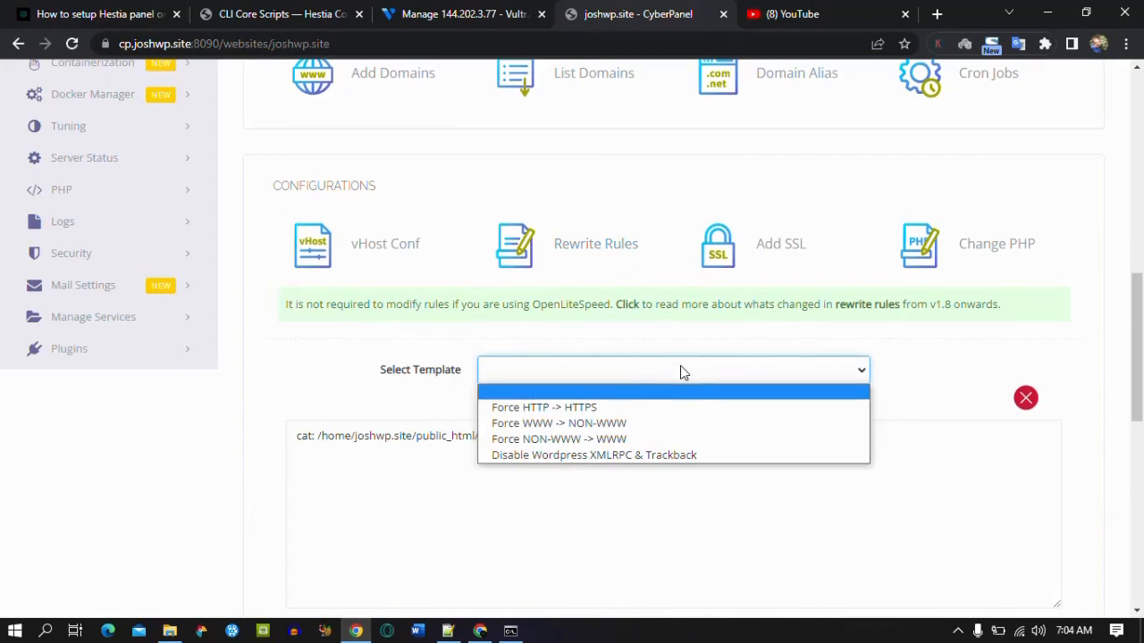
pyautogui.click(658, 406)
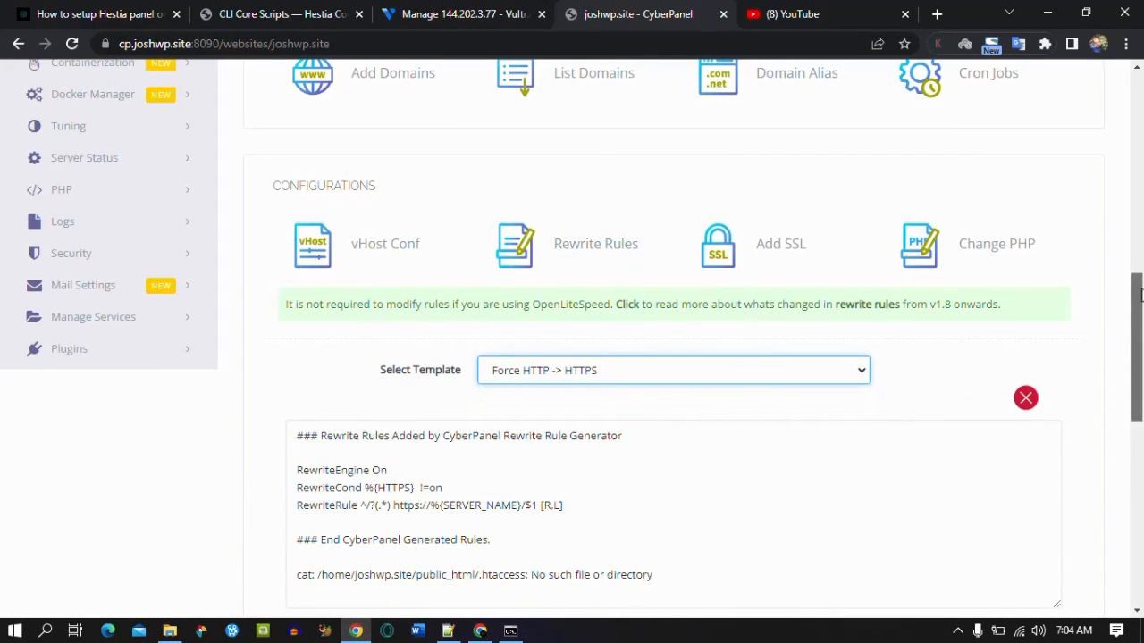
pyautogui.moveTo(1139, 295); pyautogui.dragTo(1139, 348)
pyautogui.click(551, 415)
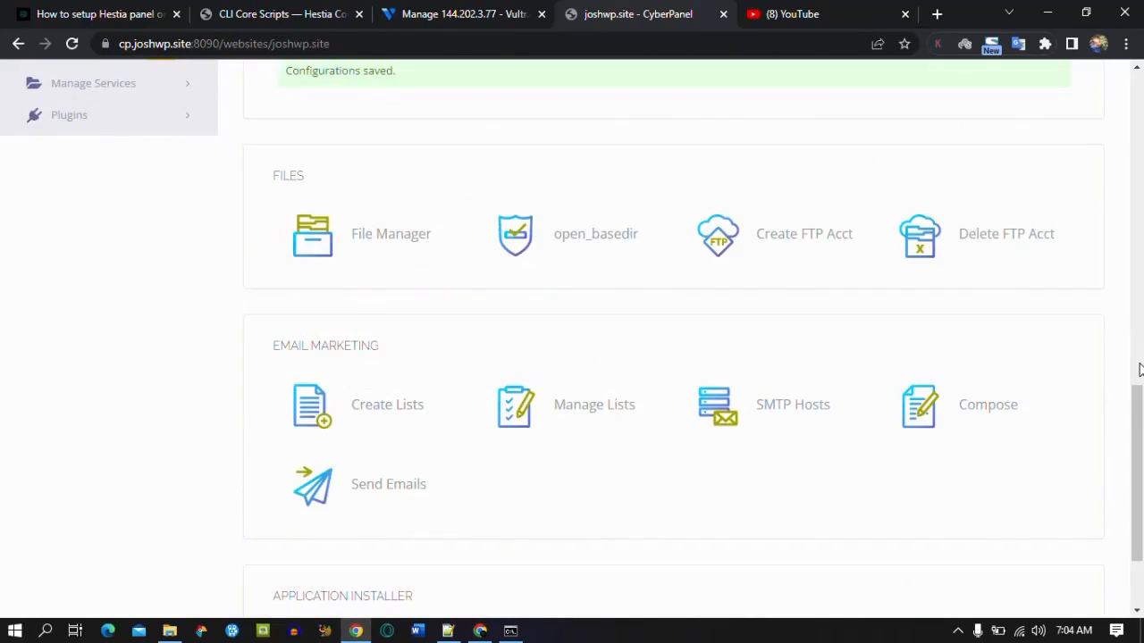
pyautogui.scroll(-2, 1133, 403)
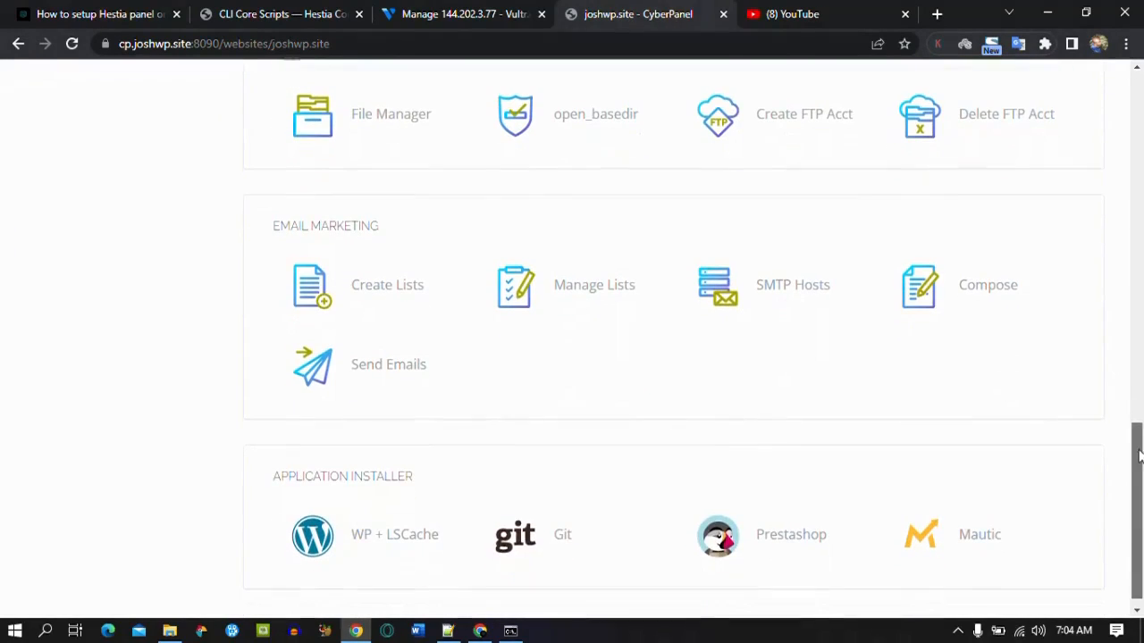
# Step: Install WP + LSCache on joshwp.site with blog title 'JoshWP Demo' and the admin e-mail
pyautogui.click(381, 532)
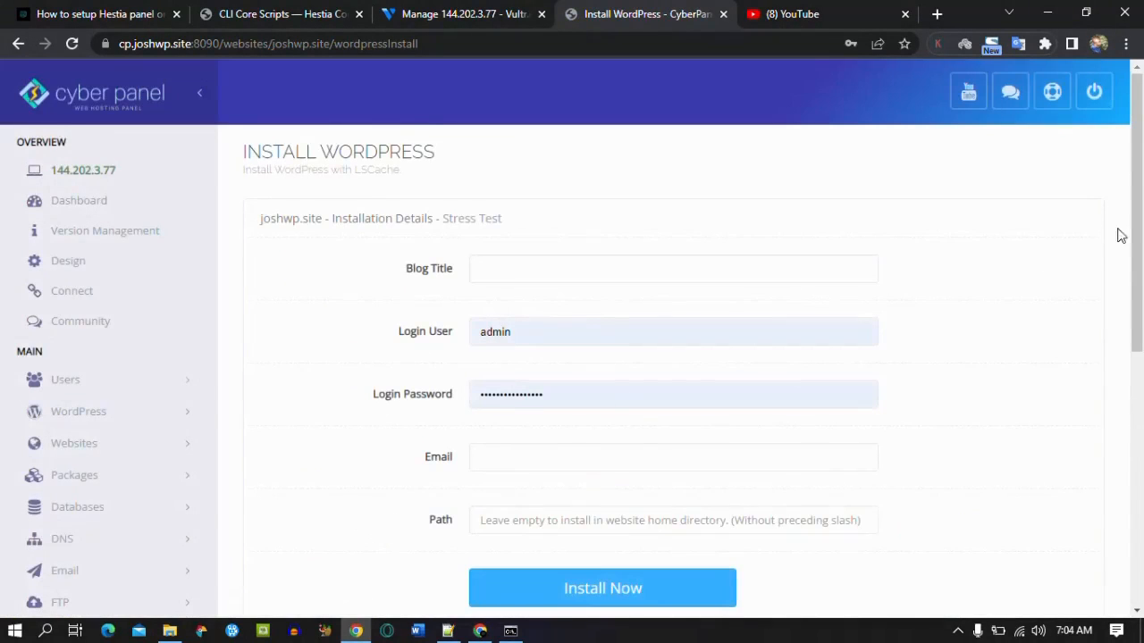
pyautogui.scroll(-1, 1122, 235)
pyautogui.click(600, 166)
pyautogui.write('JoshWP Demo')
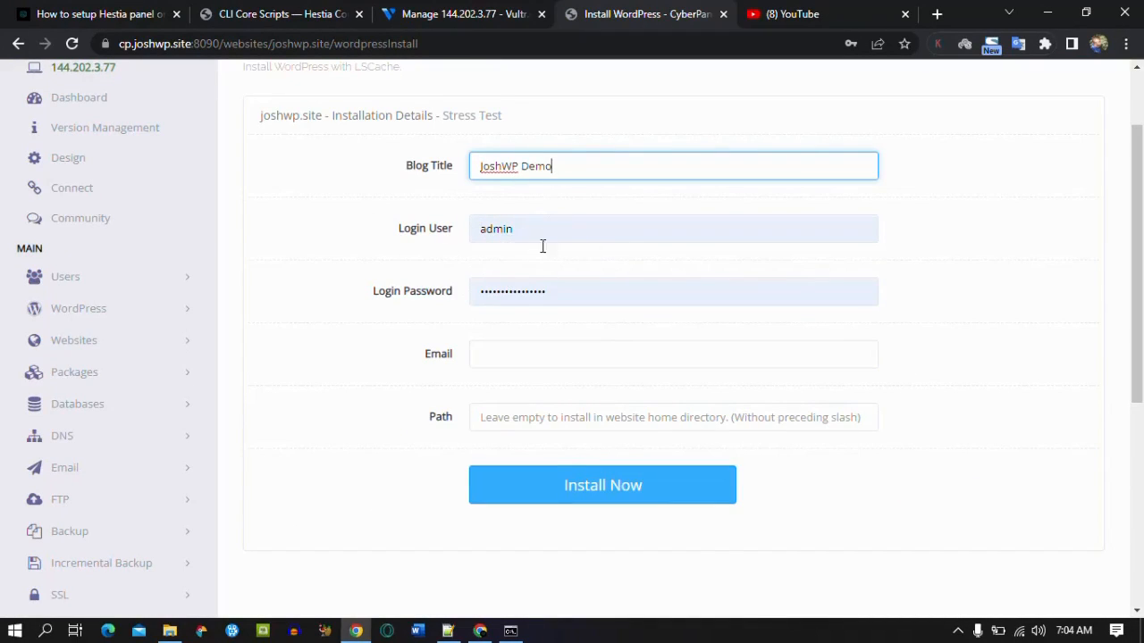
pyautogui.click(497, 357)
pyautogui.hotkey('ctrl', 'v')
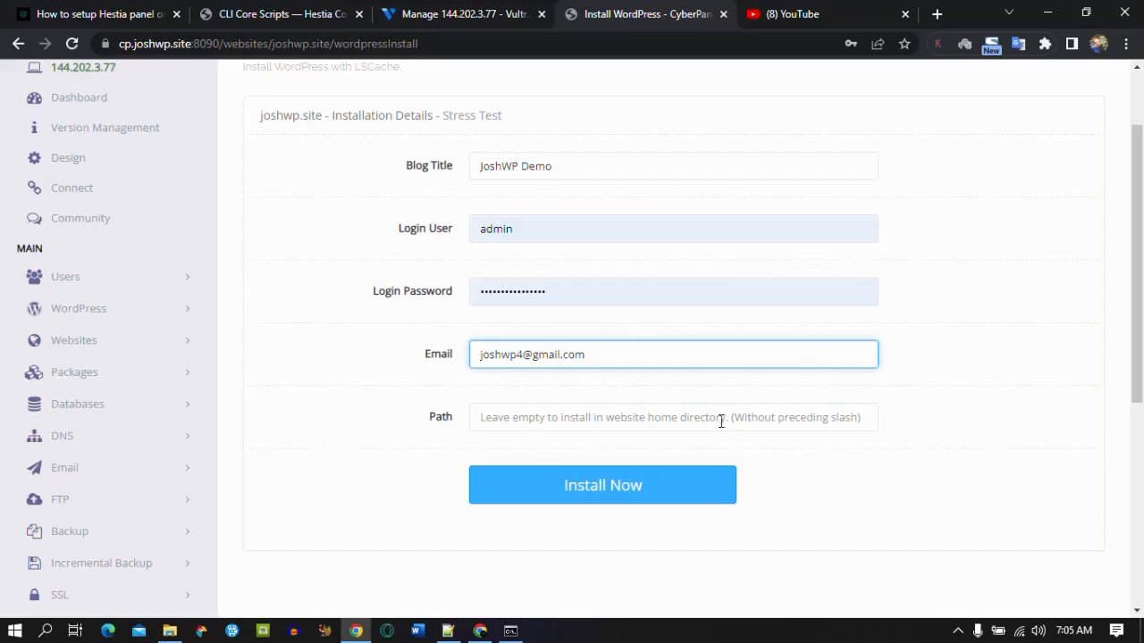
pyautogui.click(643, 492)
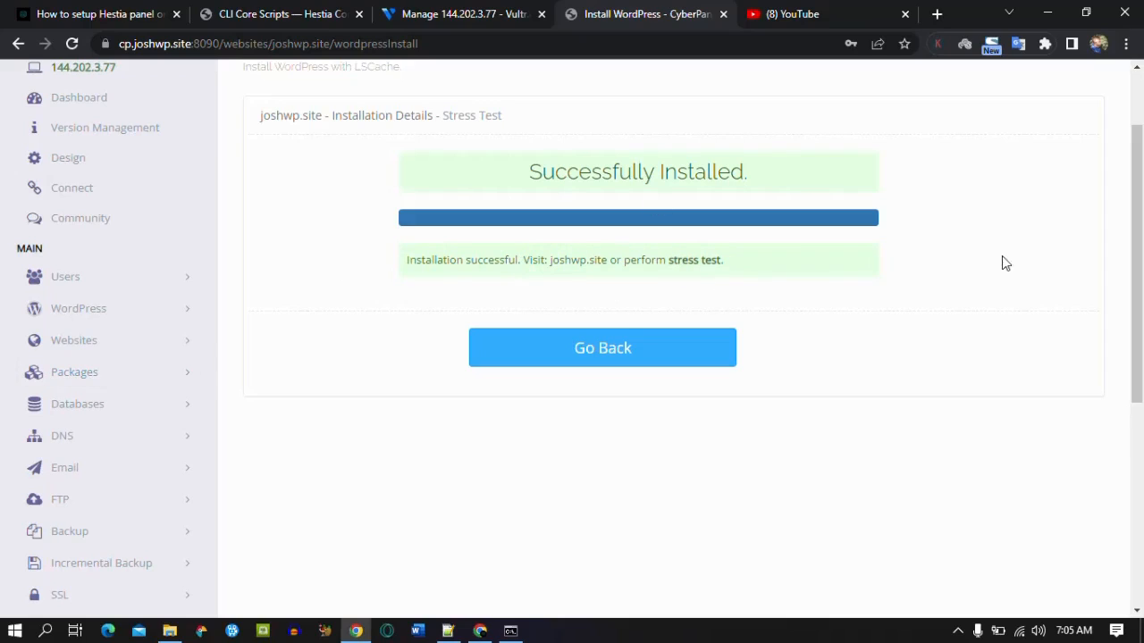
pyautogui.scroll(-2, 1136, 247)
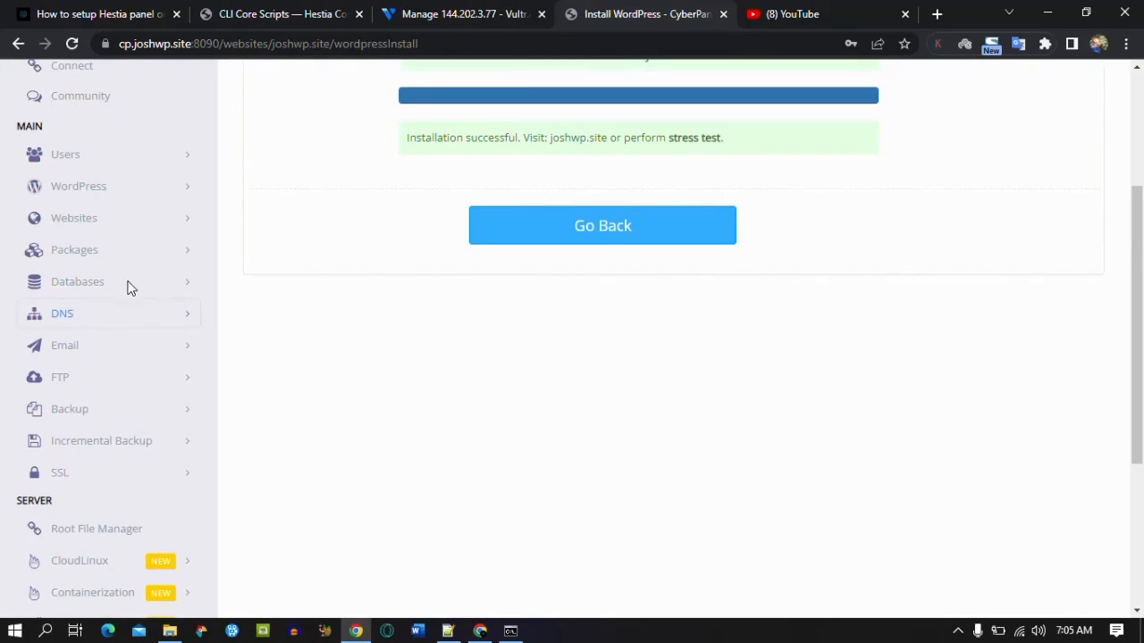
# Step: Open the Default package for editing in Modify Package
pyautogui.click(109, 261)
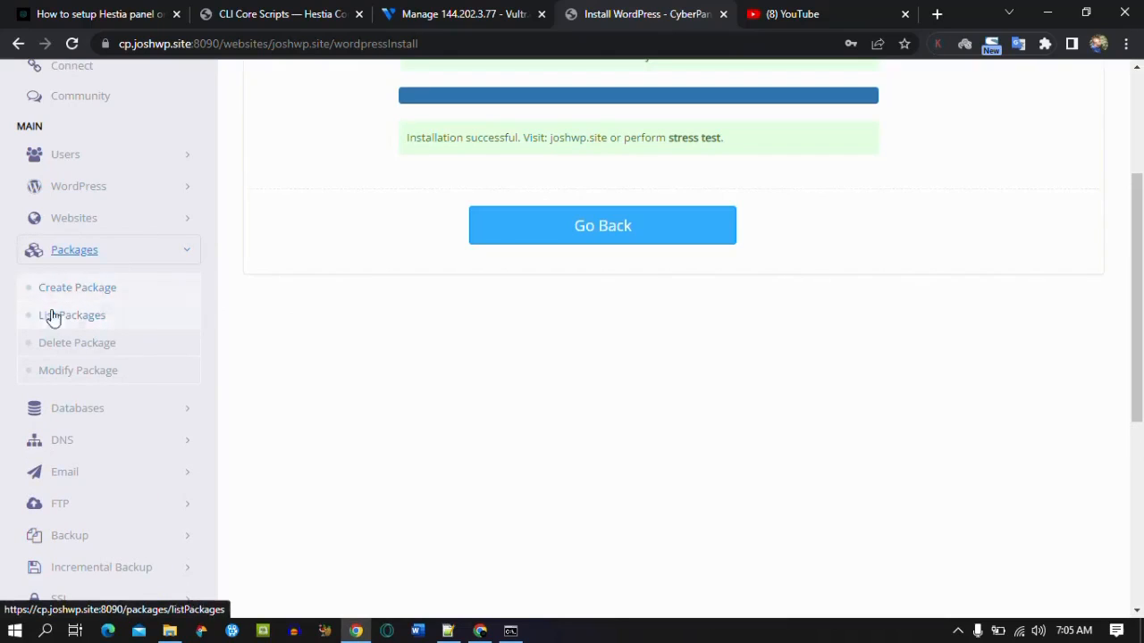
pyautogui.click(80, 370)
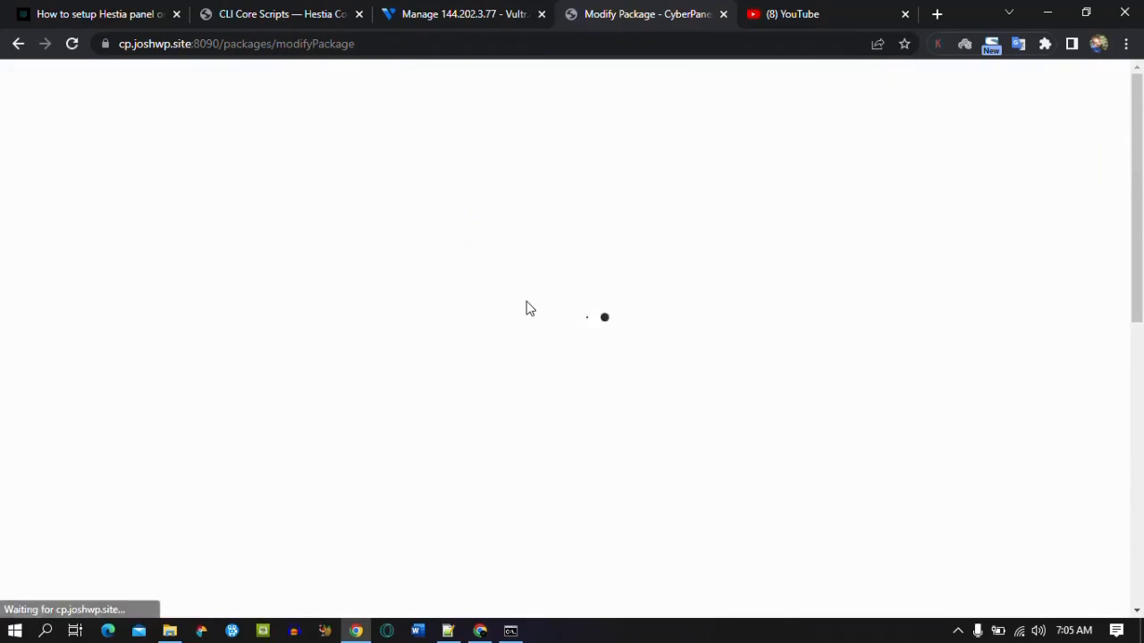
pyautogui.click(583, 305)
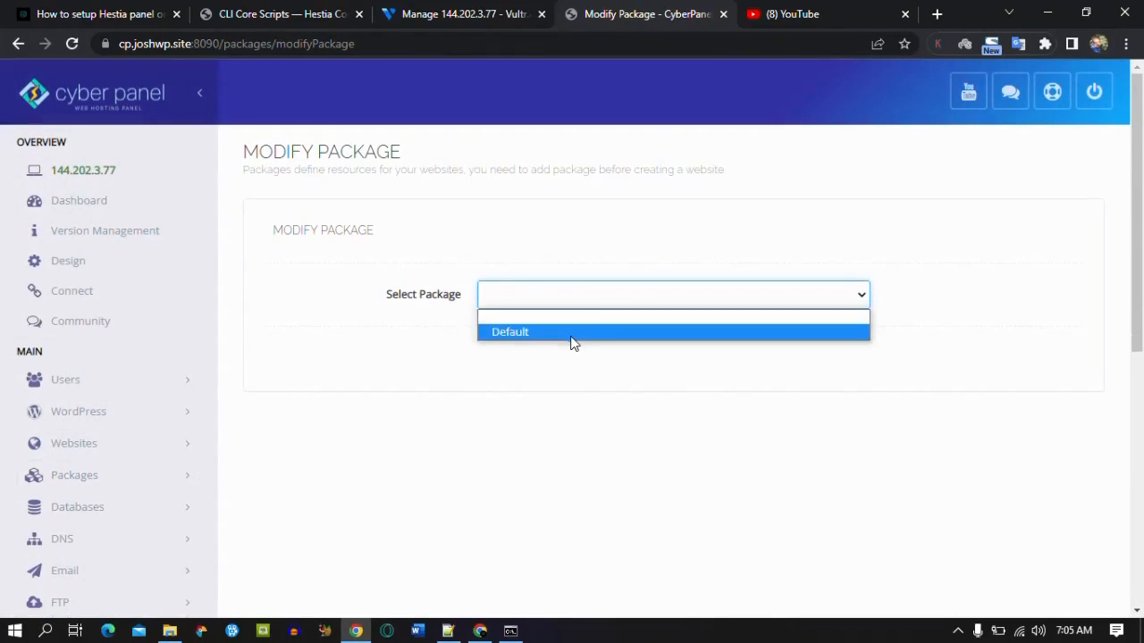
pyautogui.click(571, 335)
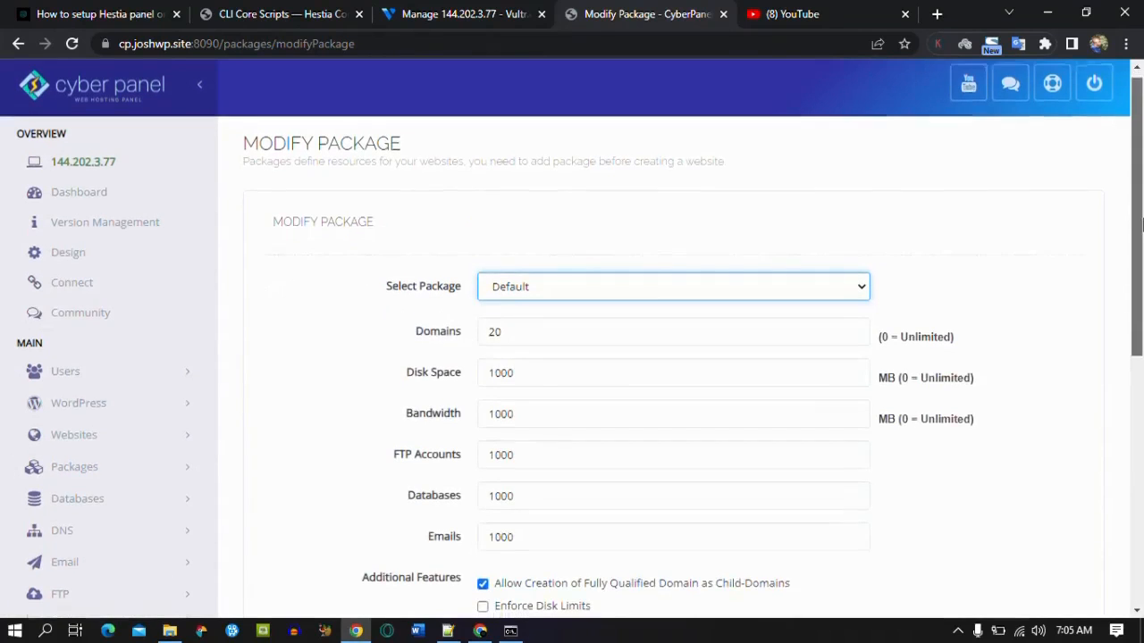
# Step: Set the Default package's bandwidth to 0 (unlimited) and save the package
pyautogui.scroll(-1, 524, 282)
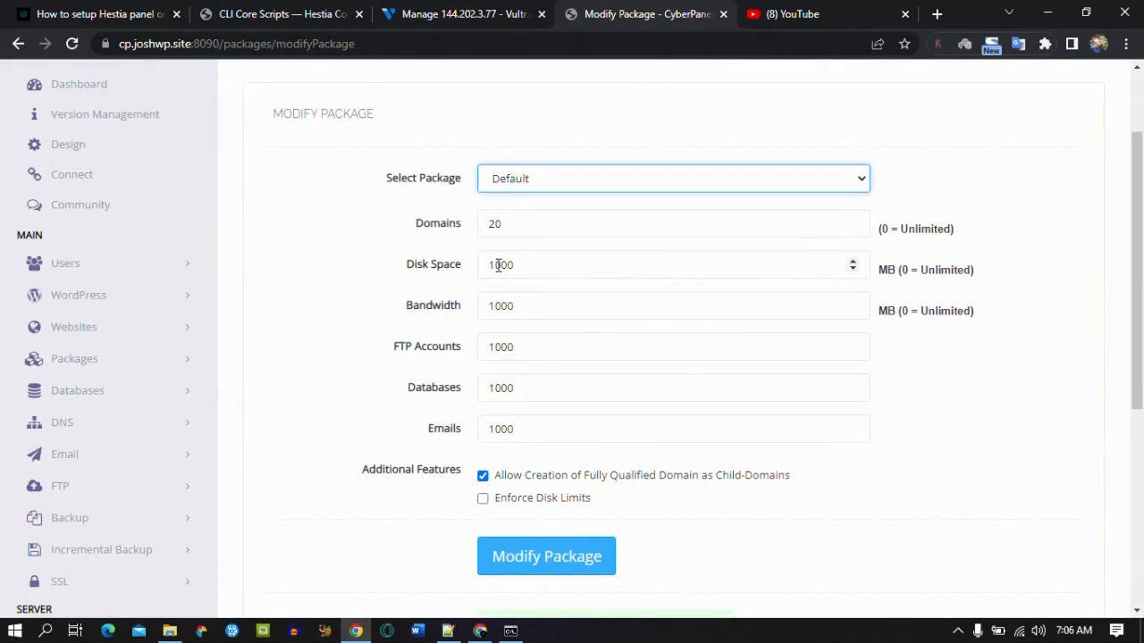
pyautogui.click(498, 265)
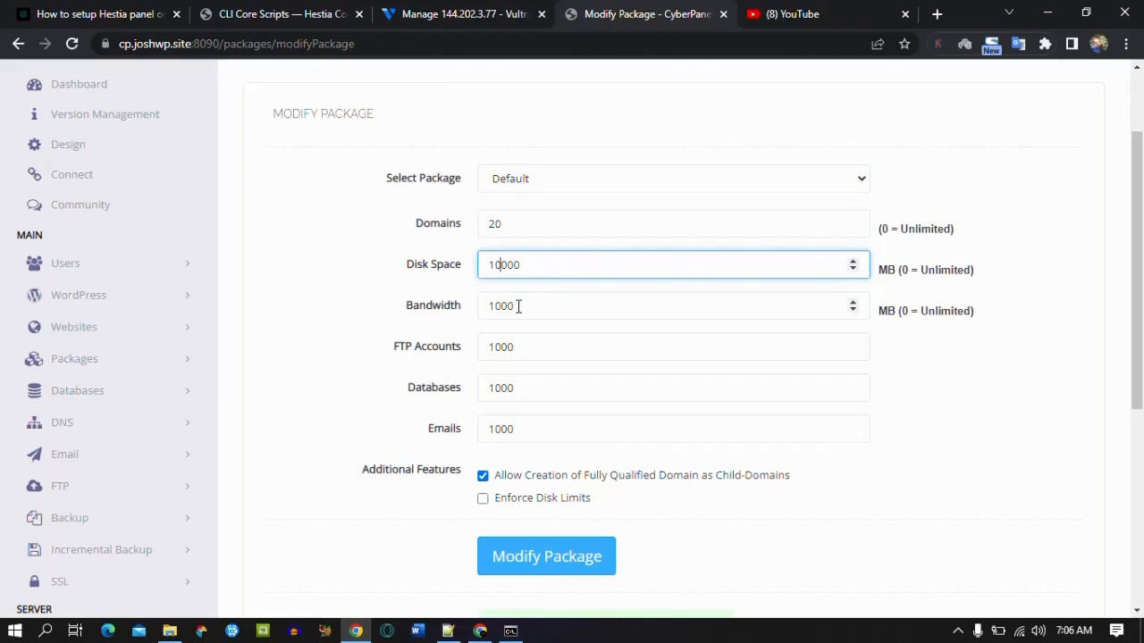
pyautogui.click(518, 306)
pyautogui.moveTo(516, 305); pyautogui.dragTo(478, 305)
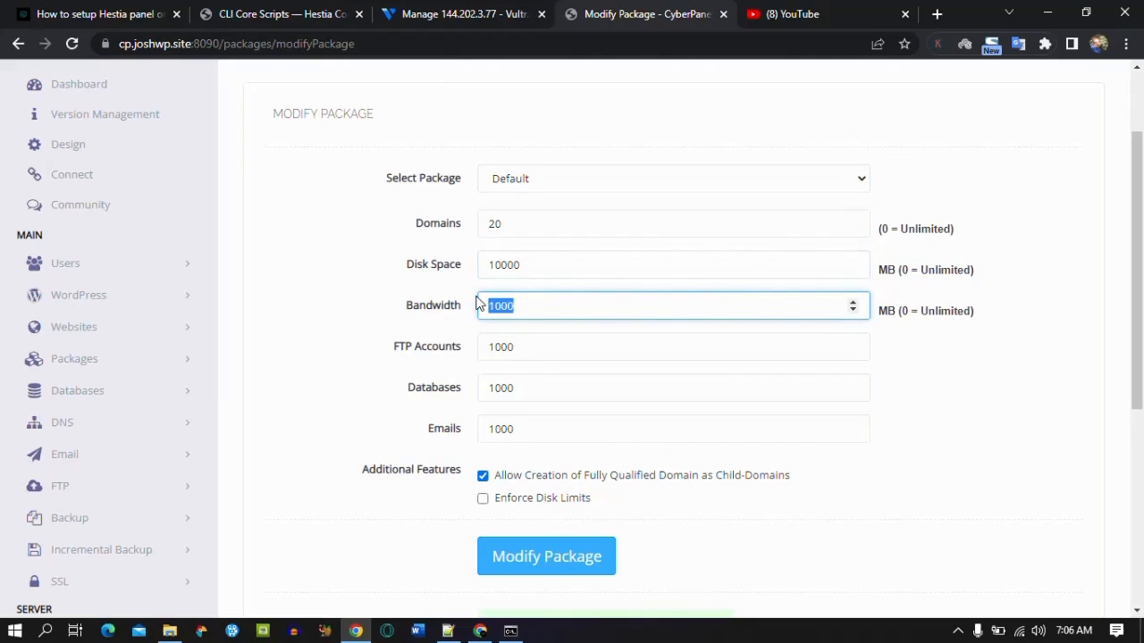
pyautogui.write('0')
pyautogui.scroll(-2, 1082, 360)
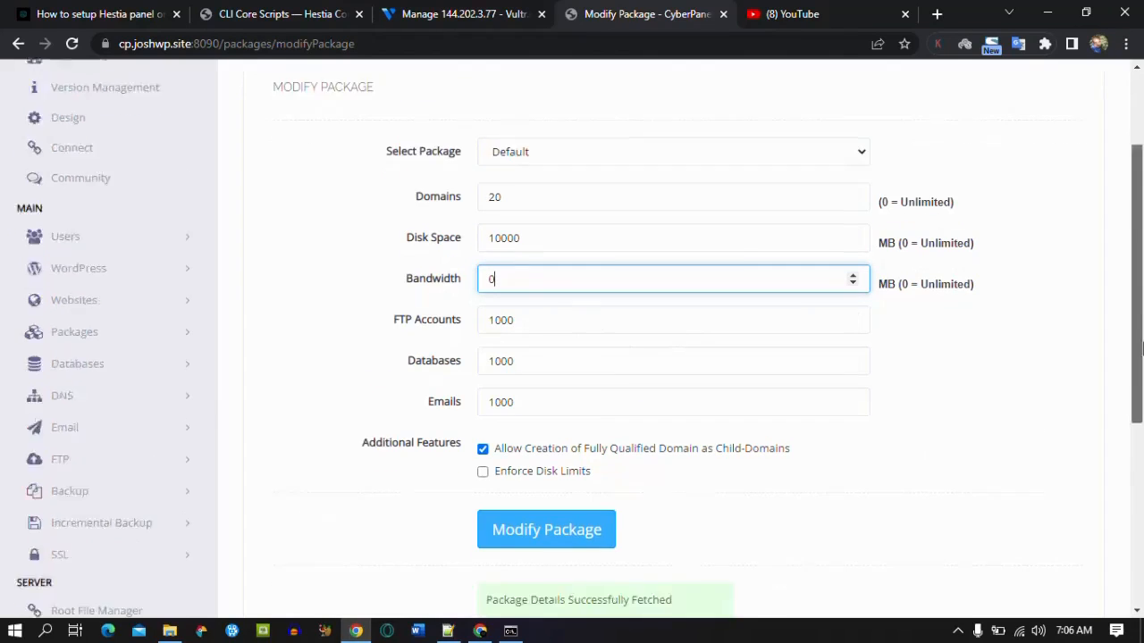
pyautogui.click(540, 400)
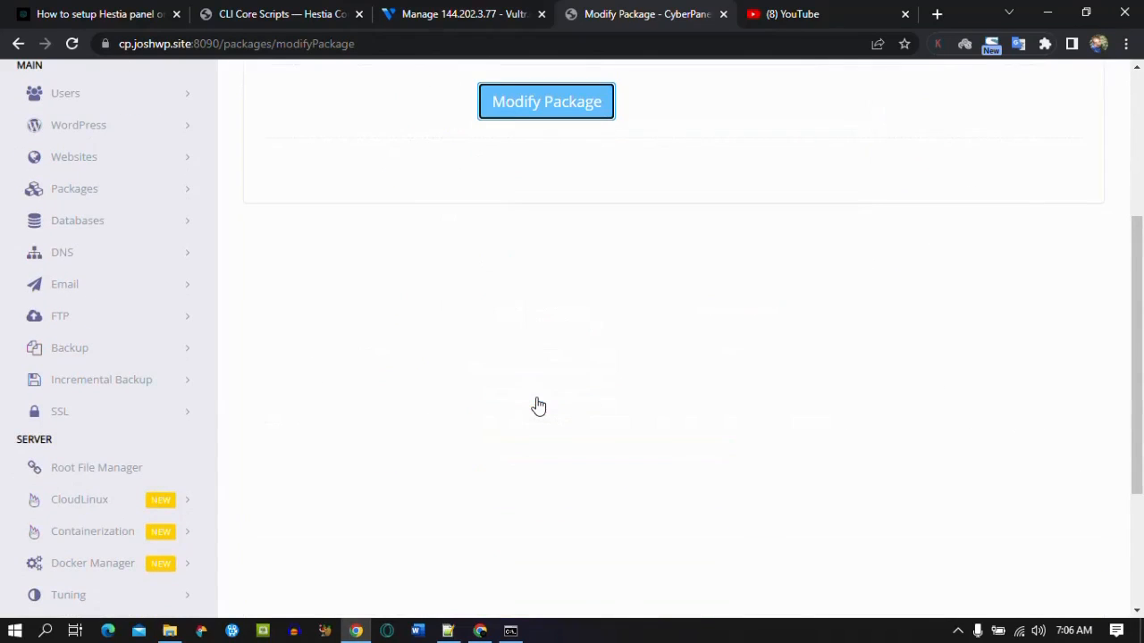
pyautogui.moveTo(1136, 388); pyautogui.dragTo(1141, 502)
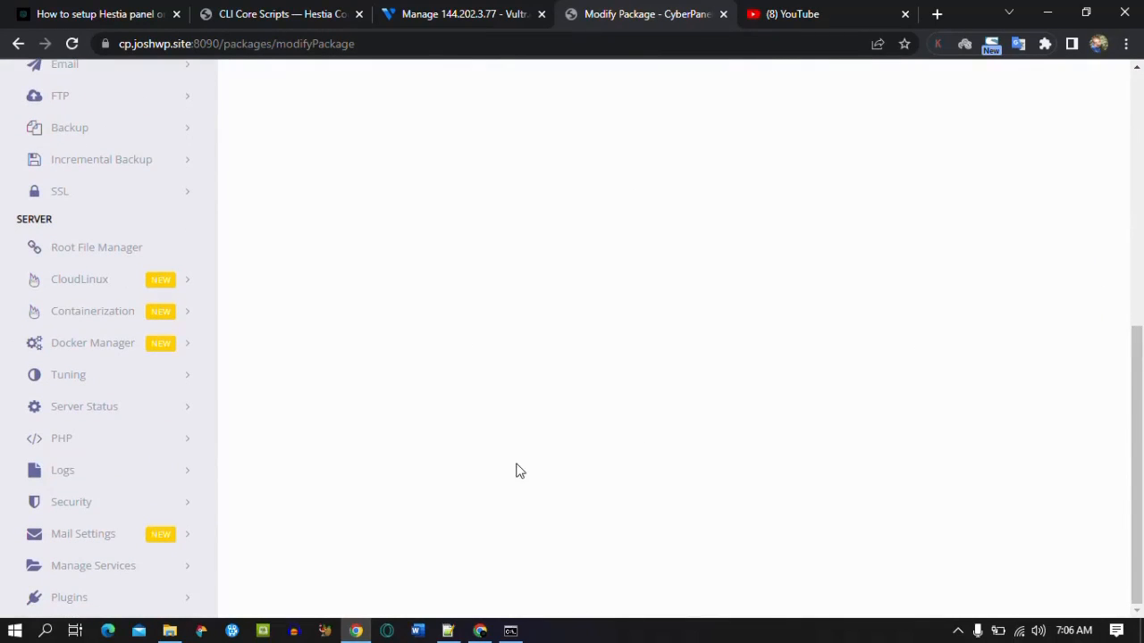
# Step: Select PHP 8.1 in Edit PHP Configs
pyautogui.click(166, 447)
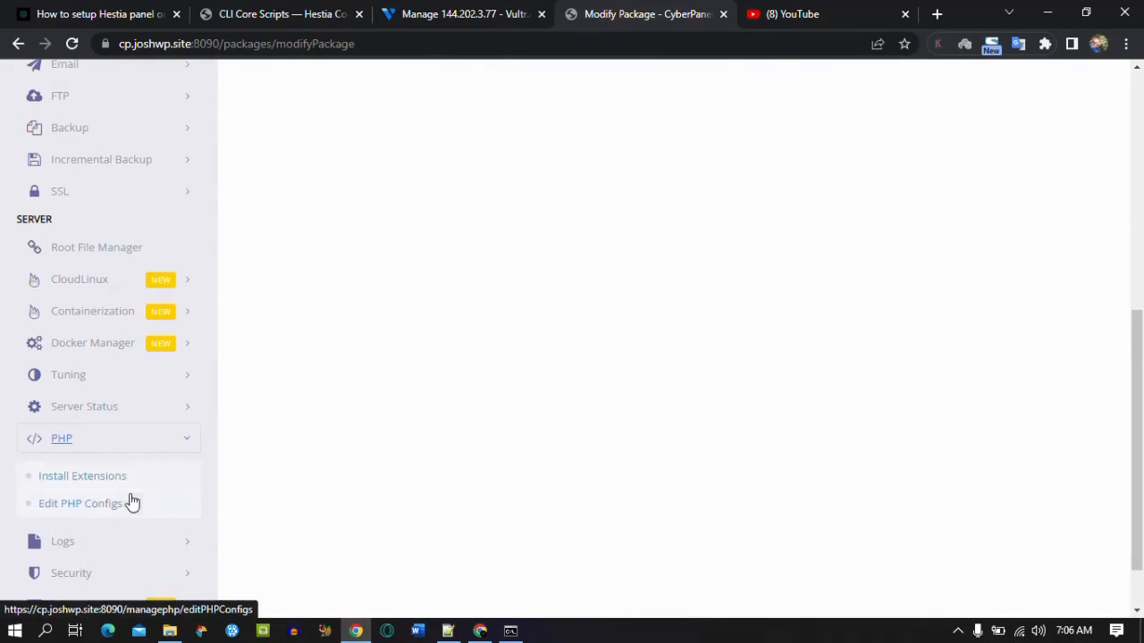
pyautogui.click(102, 505)
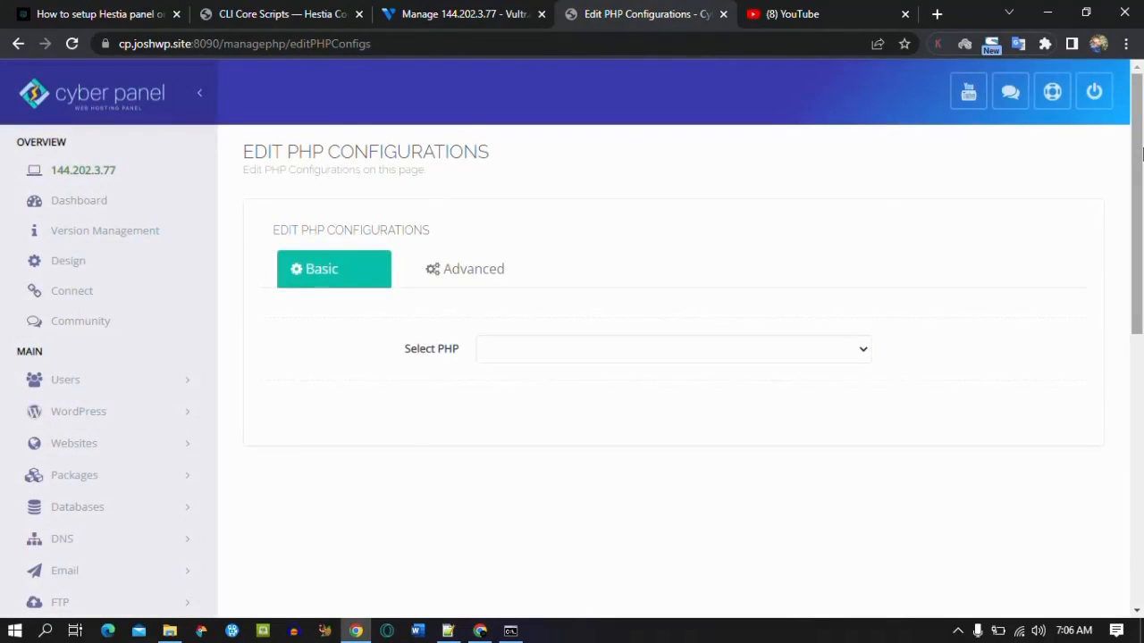
pyautogui.click(761, 348)
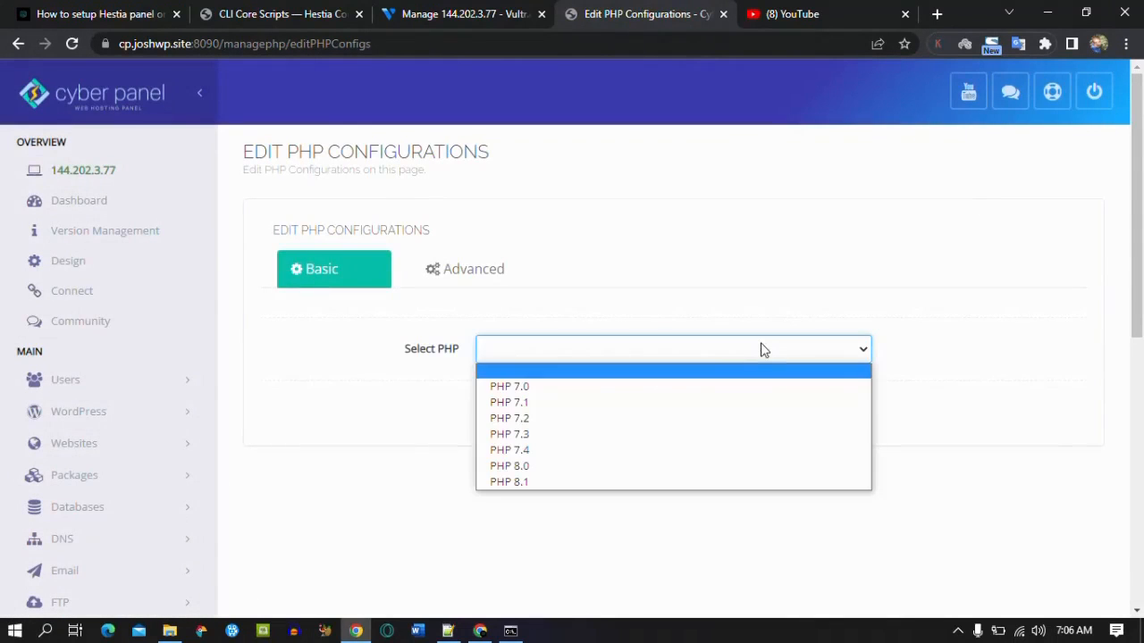
pyautogui.click(617, 483)
# Step: Set memory_limit to 256M and upload_max_filesize to 200M, then save the PHP configs
pyautogui.scroll(-1, 1140, 286)
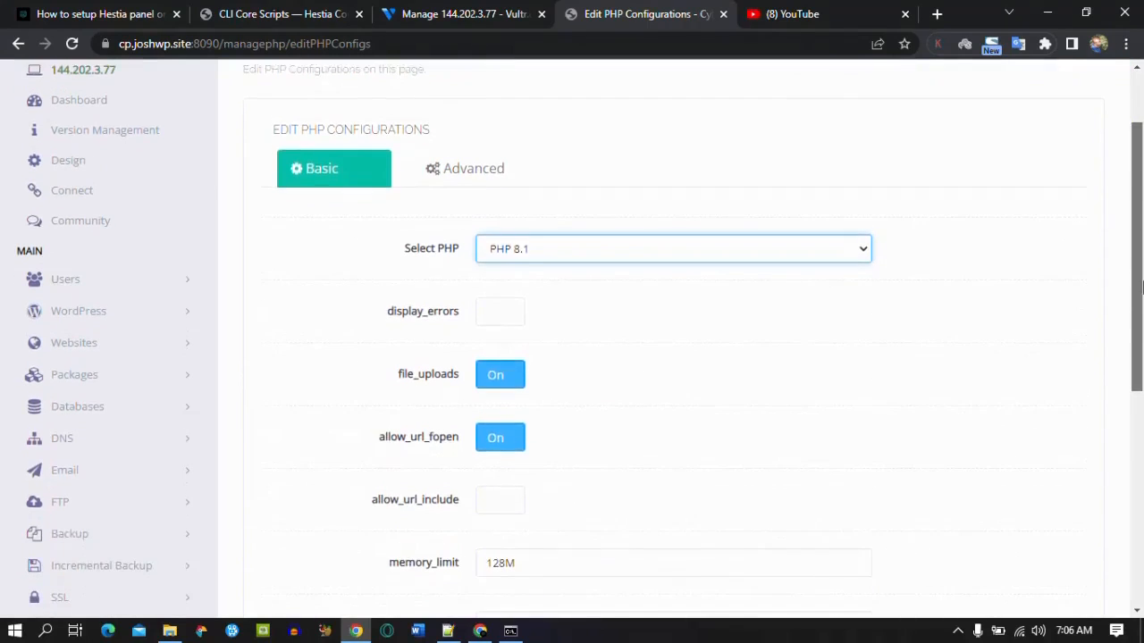
pyautogui.scroll(-3, 1140, 286)
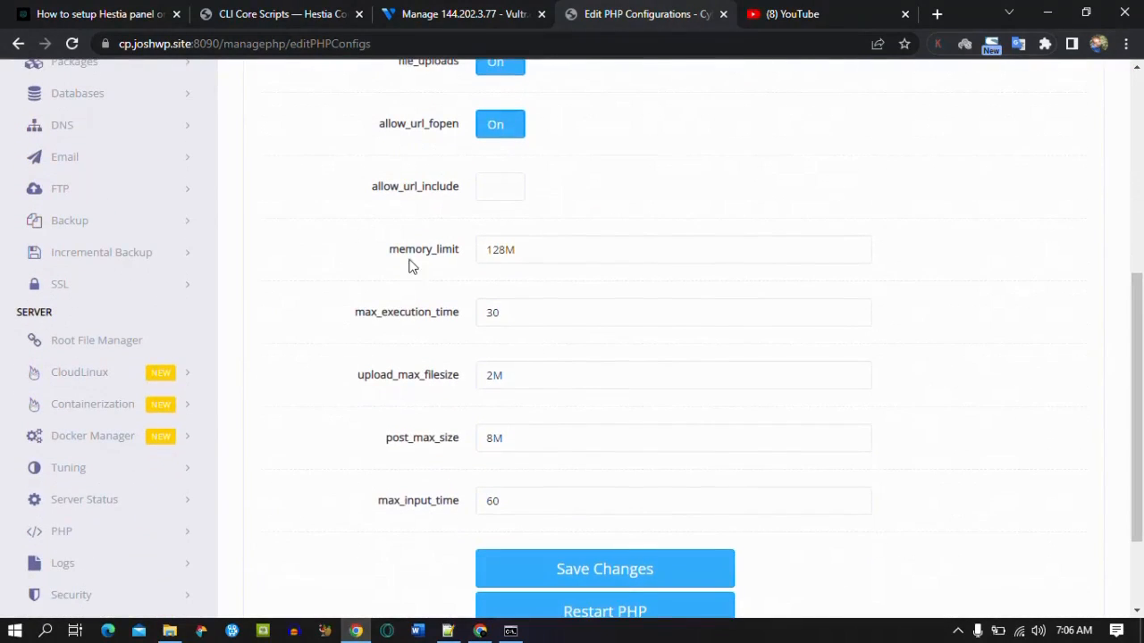
pyautogui.moveTo(504, 251); pyautogui.dragTo(490, 250)
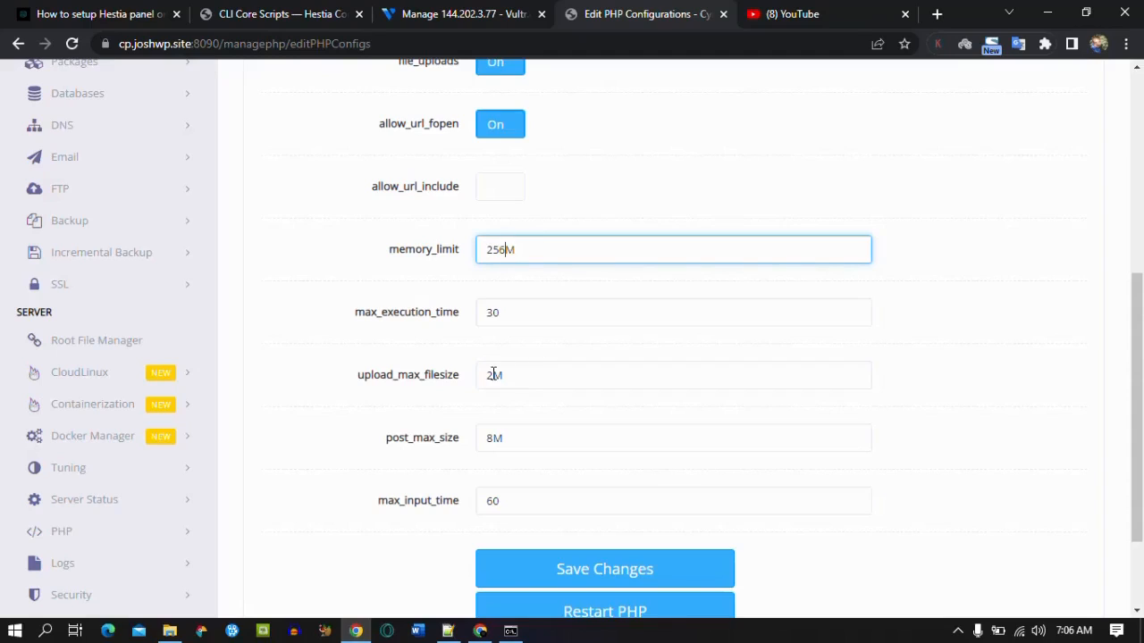
pyautogui.moveTo(494, 375); pyautogui.dragTo(487, 375)
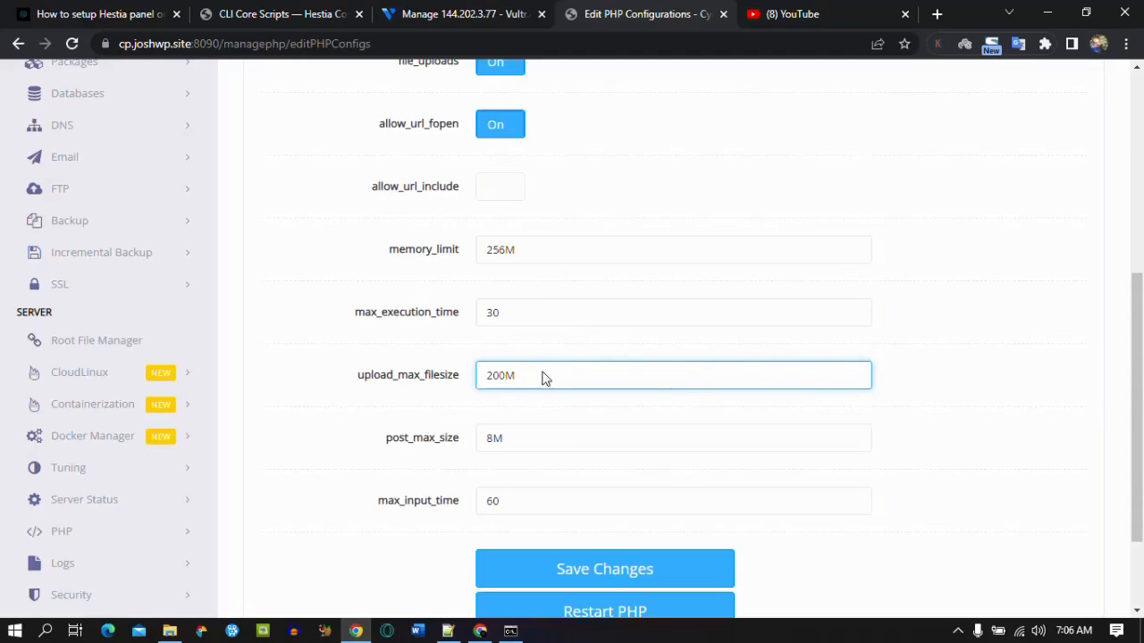
pyautogui.click(575, 577)
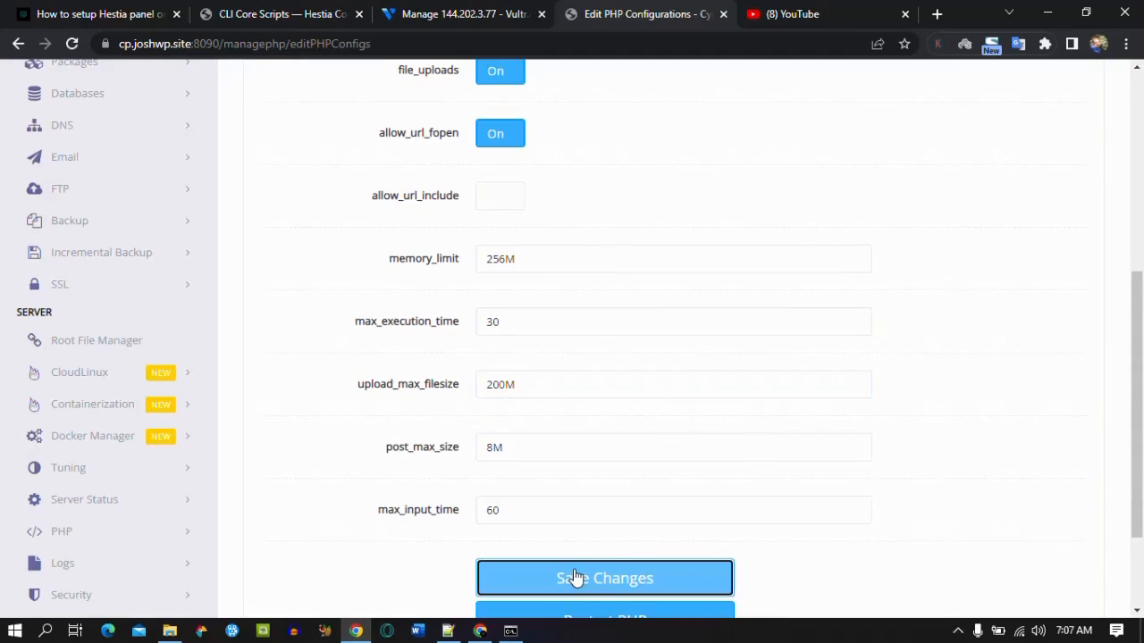
pyautogui.scroll(-3, 675, 419)
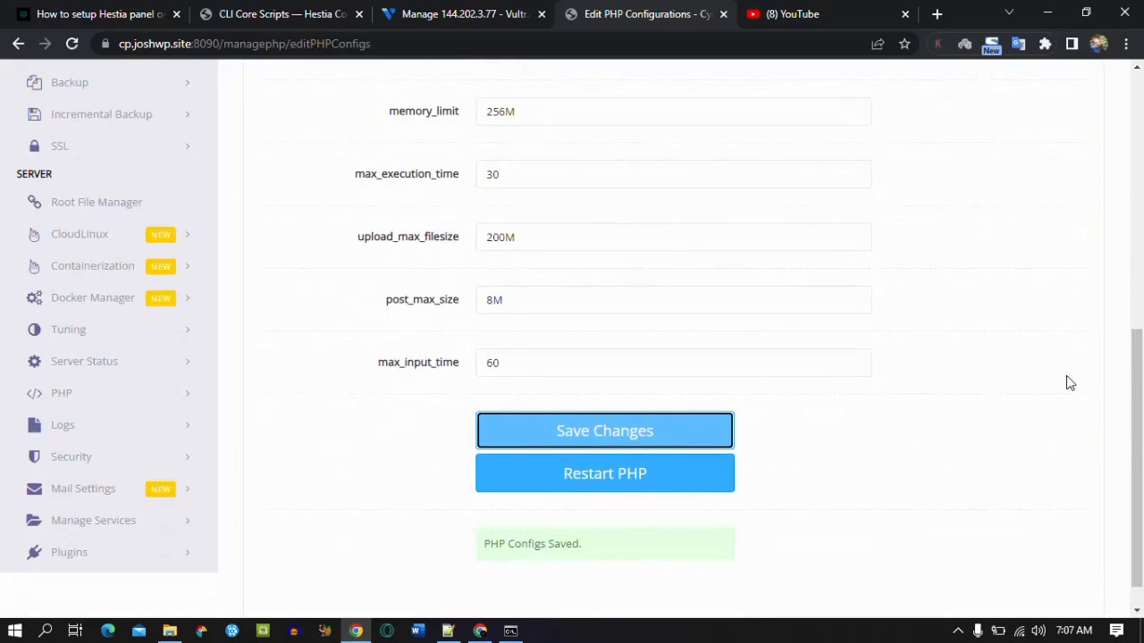
pyautogui.click(138, 458)
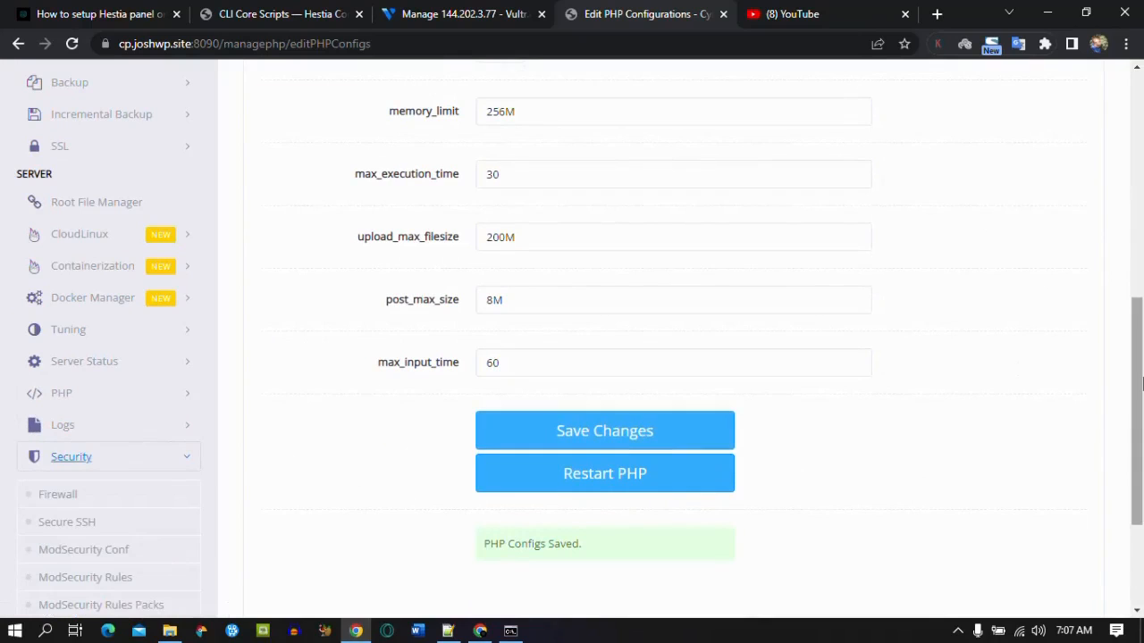
# Step: Review the firewall rules list, from panel 8090 through quic 443
pyautogui.scroll(-2, 1136, 411)
pyautogui.click(85, 386)
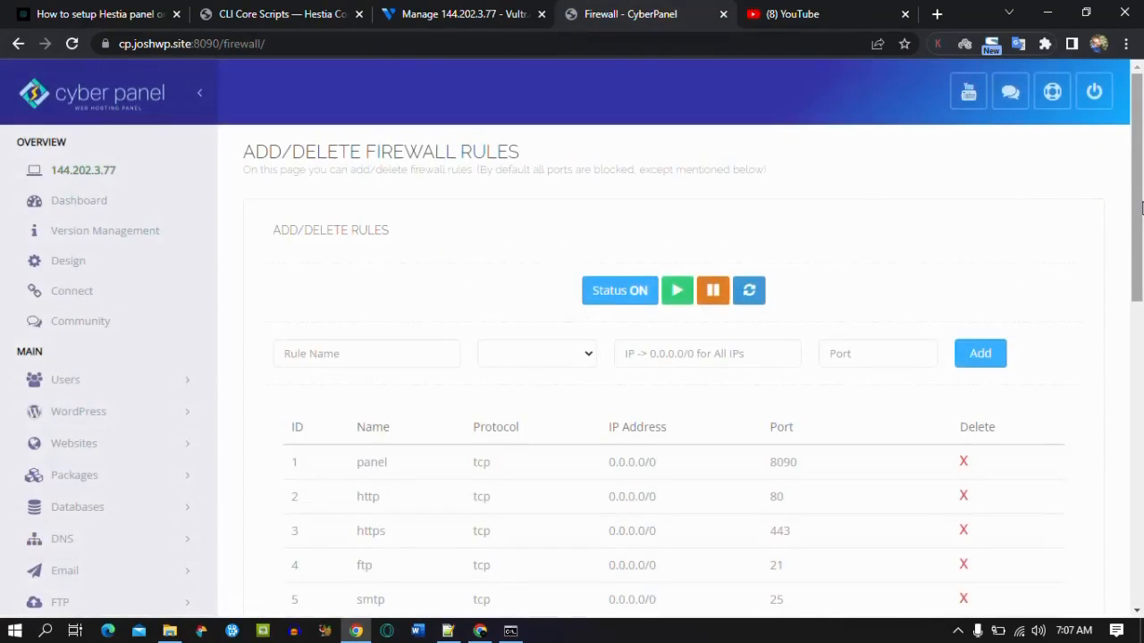
pyautogui.moveTo(1141, 207); pyautogui.dragTo(1141, 467)
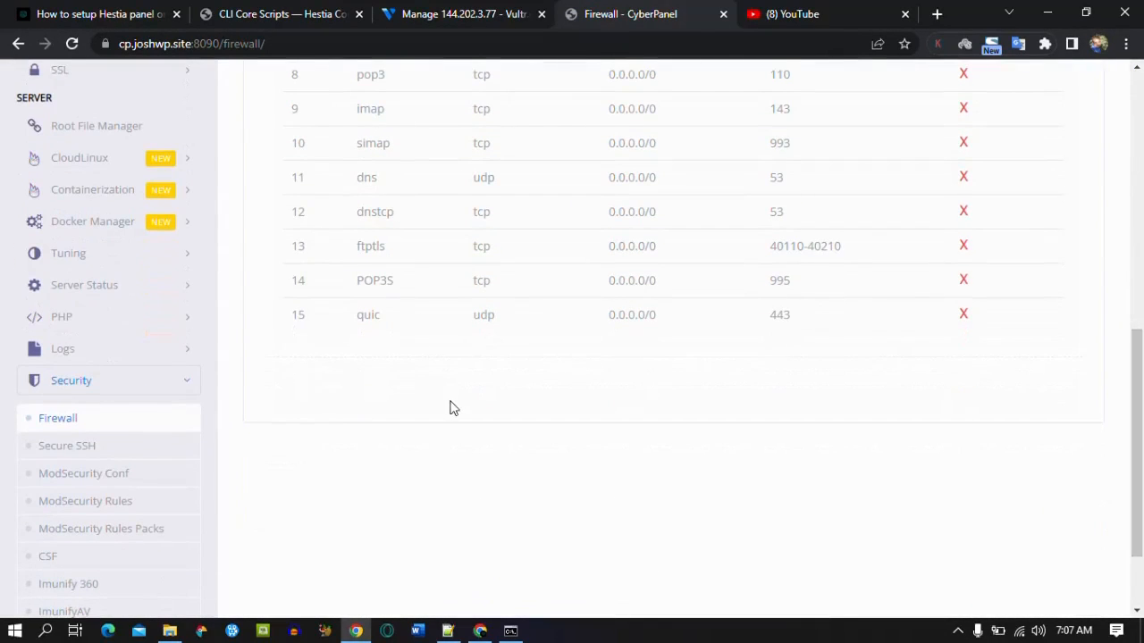
pyautogui.click(102, 482)
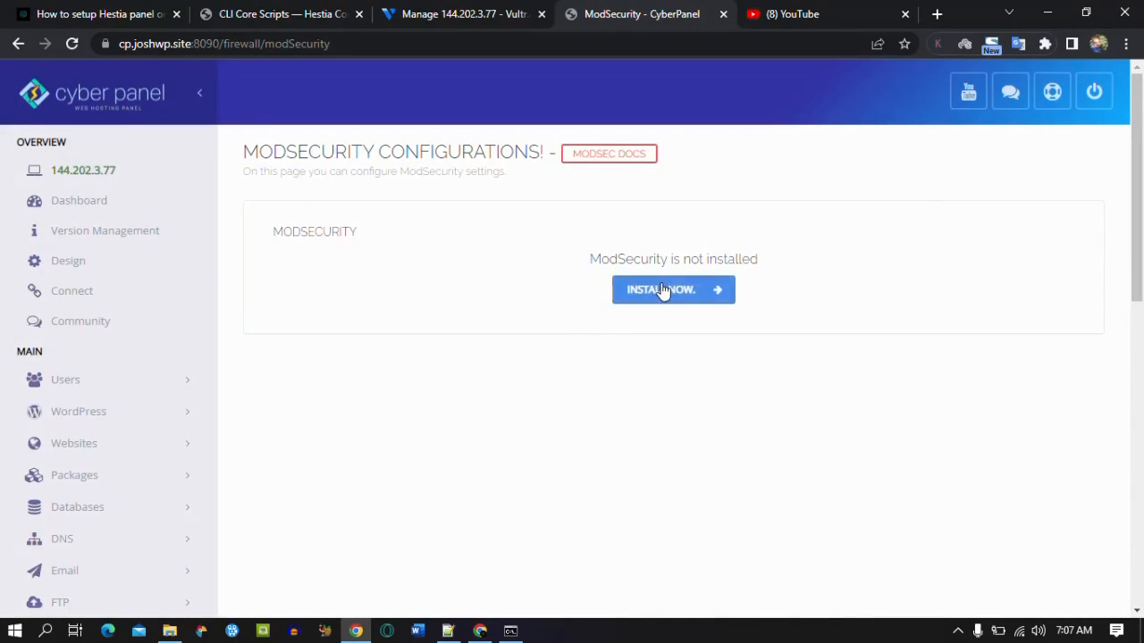
# Step: Install ModSecurity on the server and check the installation log
pyautogui.click(664, 288)
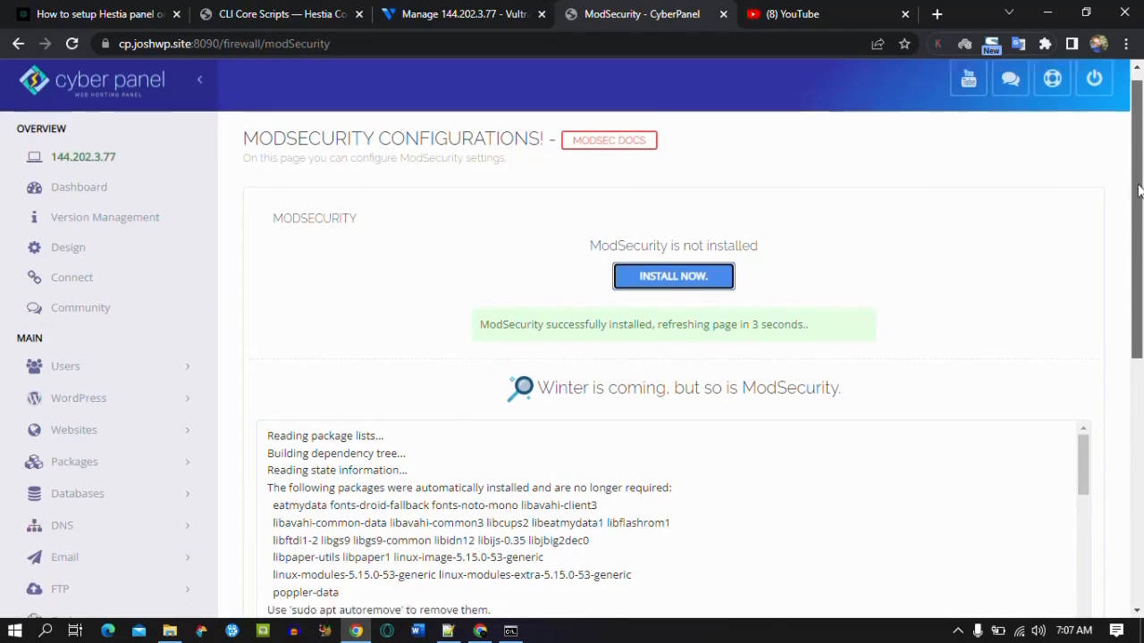
pyautogui.moveTo(1138, 178); pyautogui.dragTo(1142, 450)
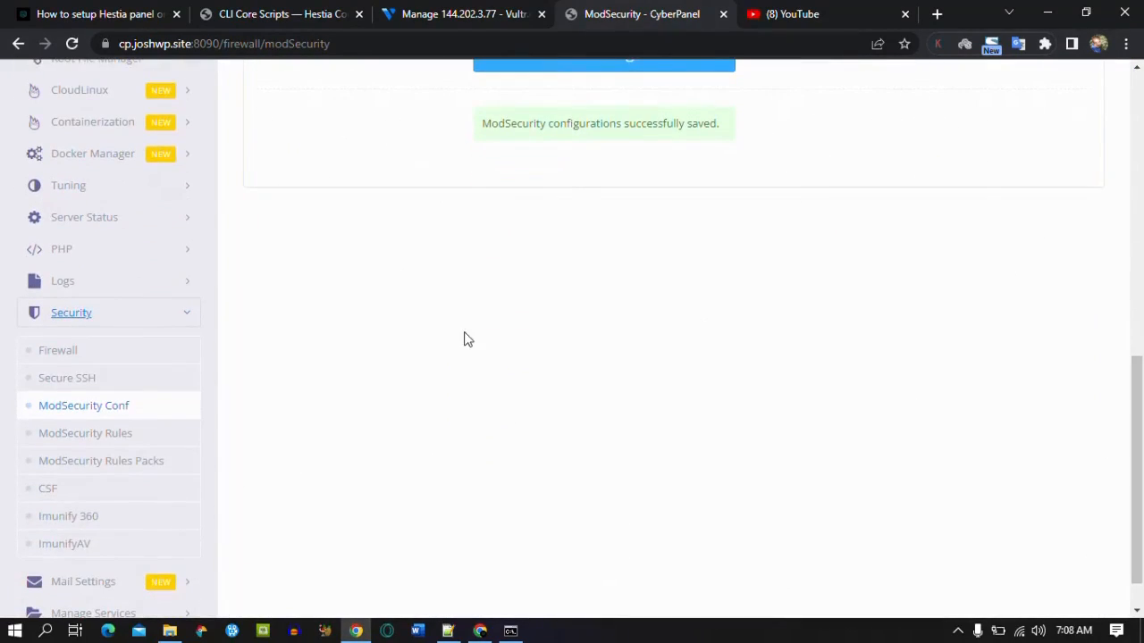
# Step: Switch the OWASP ModSecurity Core Rules pack on and review its enabled rule files
pyautogui.click(125, 471)
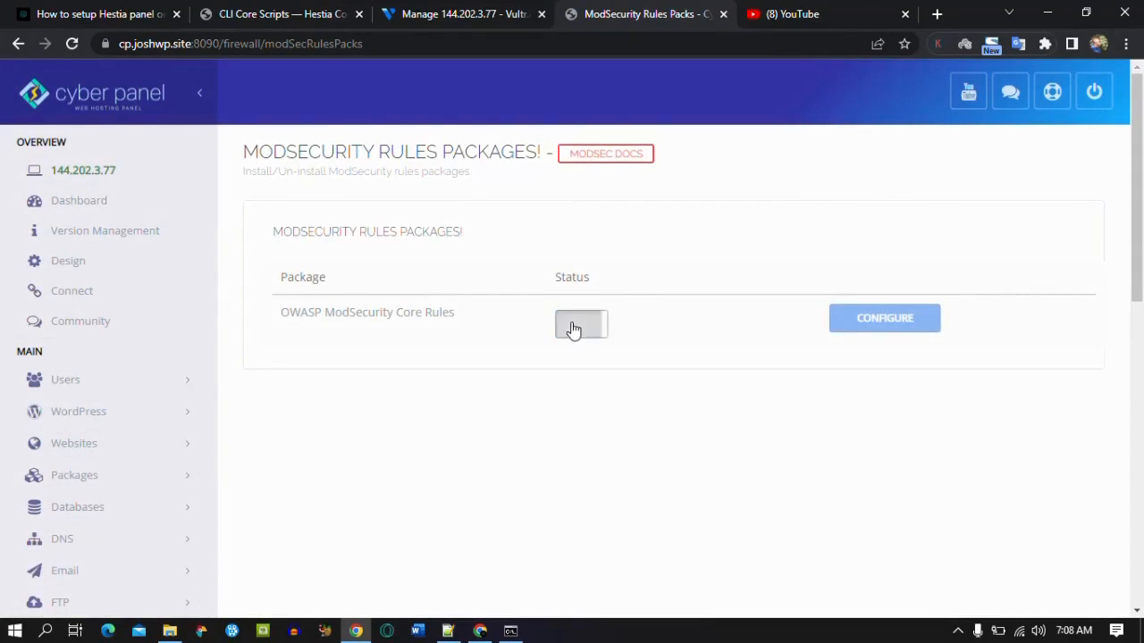
pyautogui.click(576, 325)
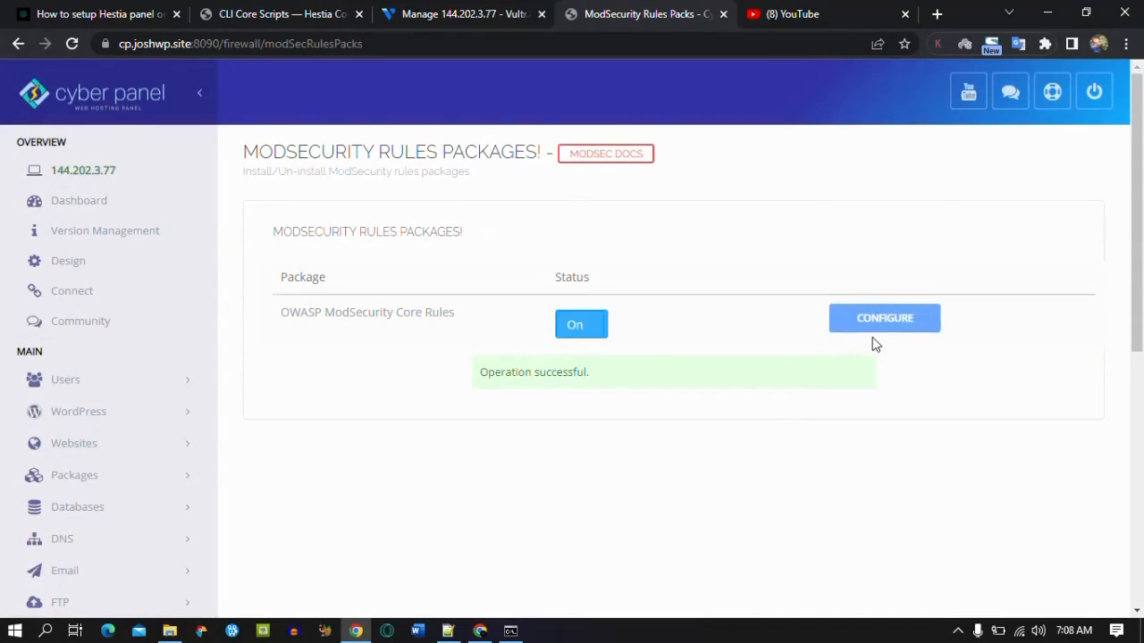
pyautogui.click(877, 323)
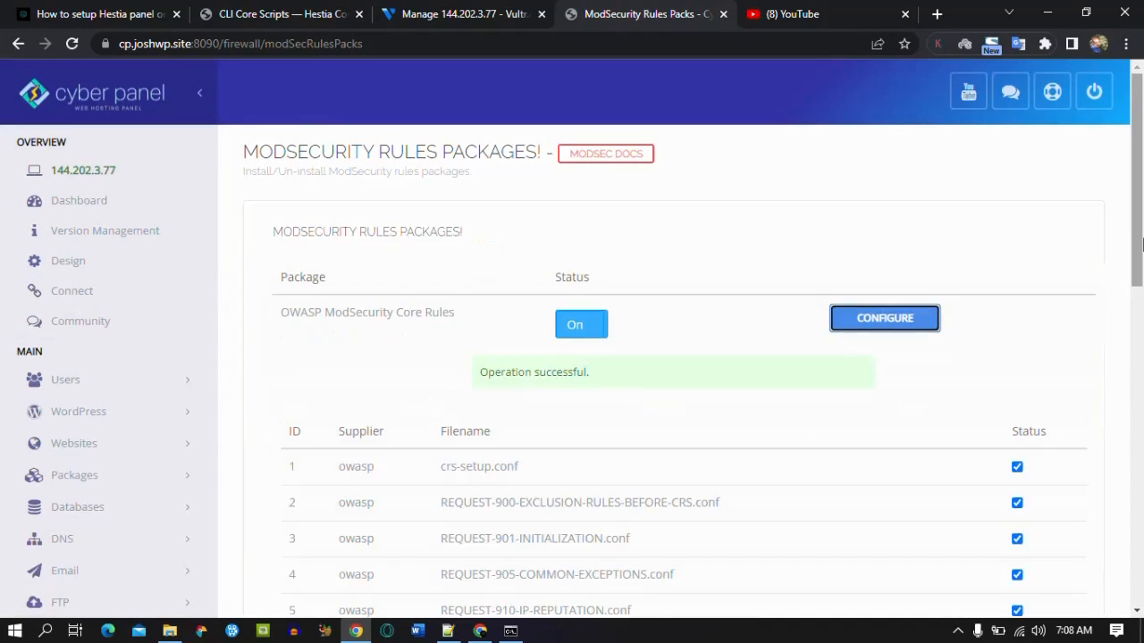
pyautogui.moveTo(1139, 243); pyautogui.dragTo(1139, 473)
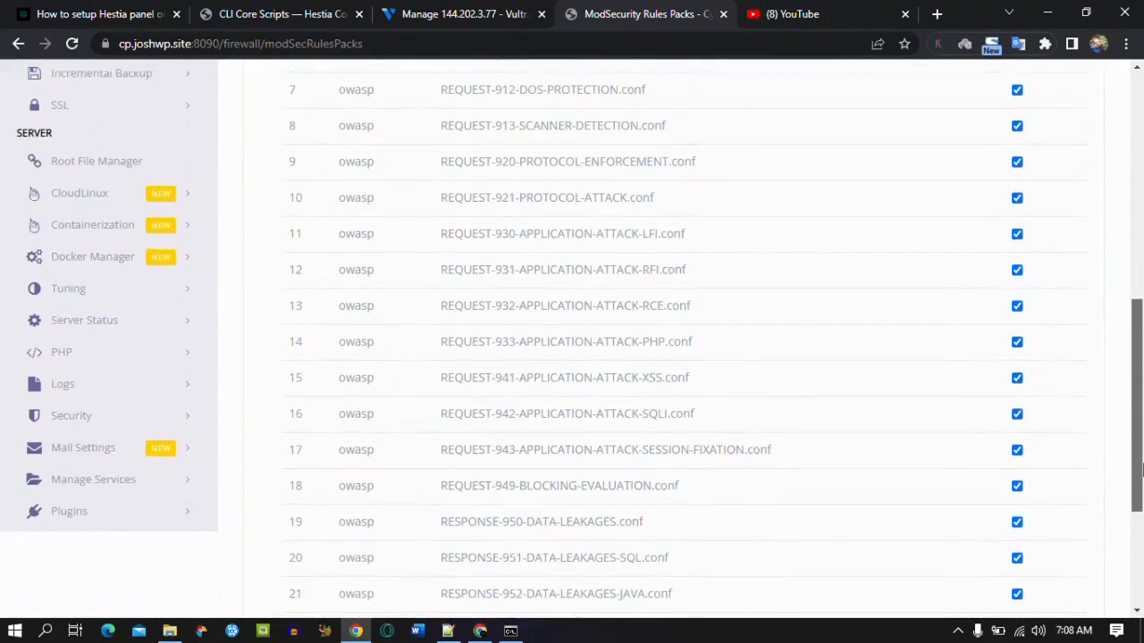
pyautogui.click(172, 418)
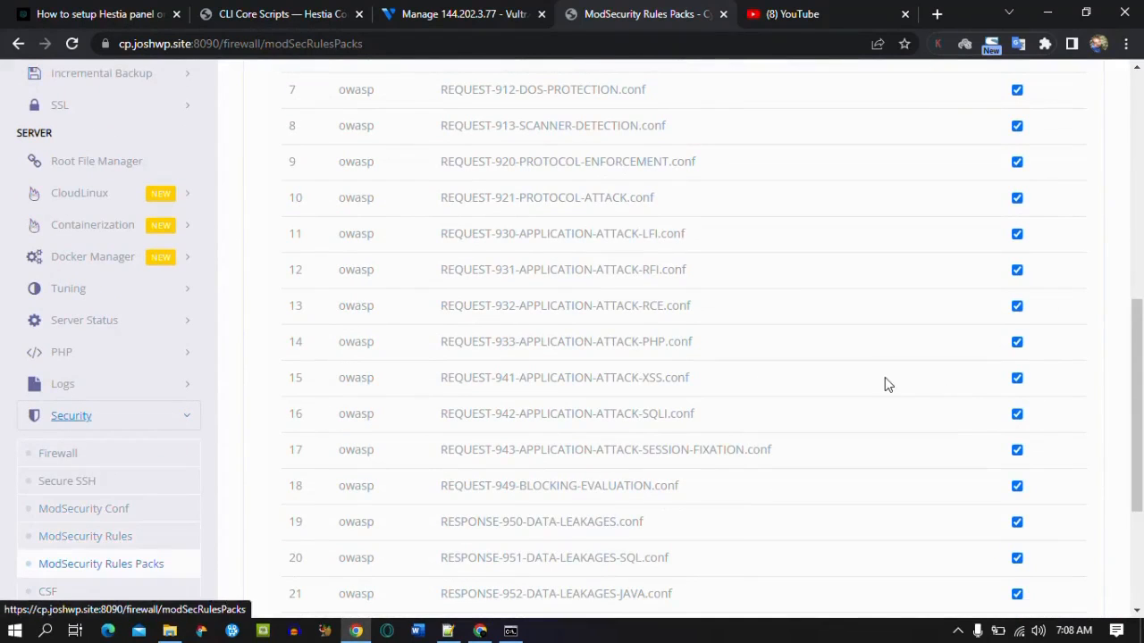
pyautogui.moveTo(1140, 399); pyautogui.dragTo(1142, 453)
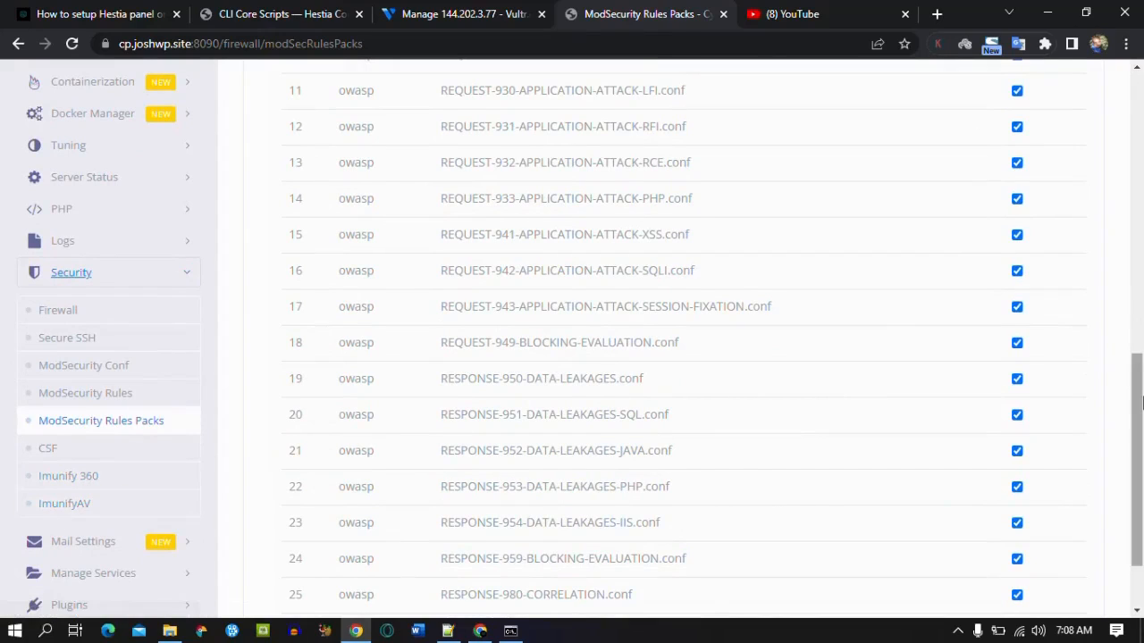
pyautogui.moveTo(1137, 403); pyautogui.dragTo(1140, 159)
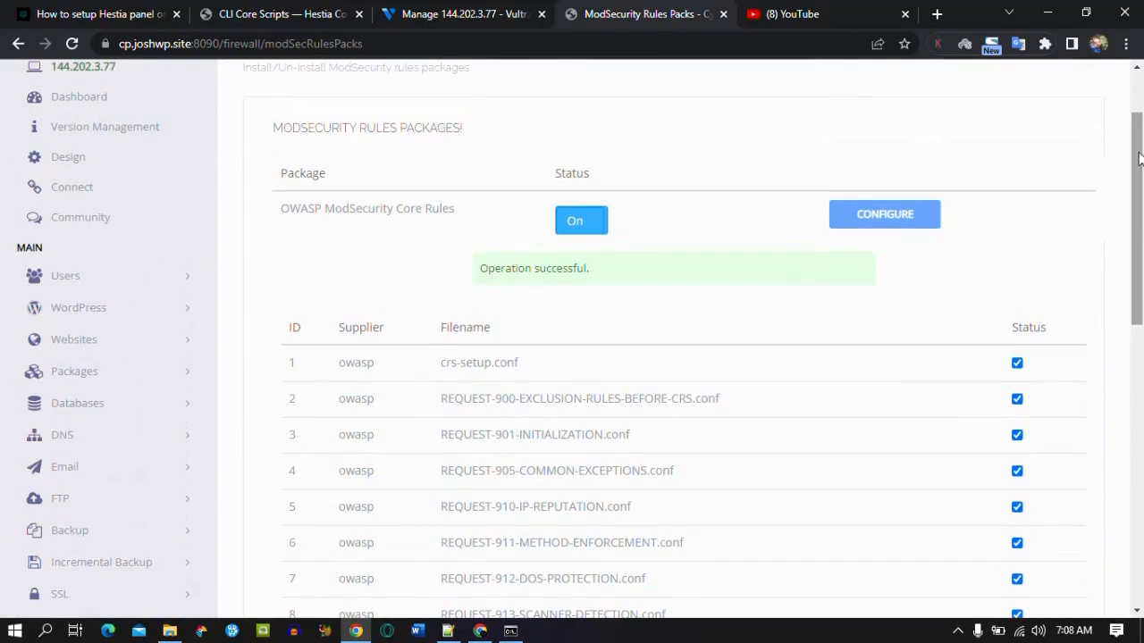
pyautogui.click(114, 343)
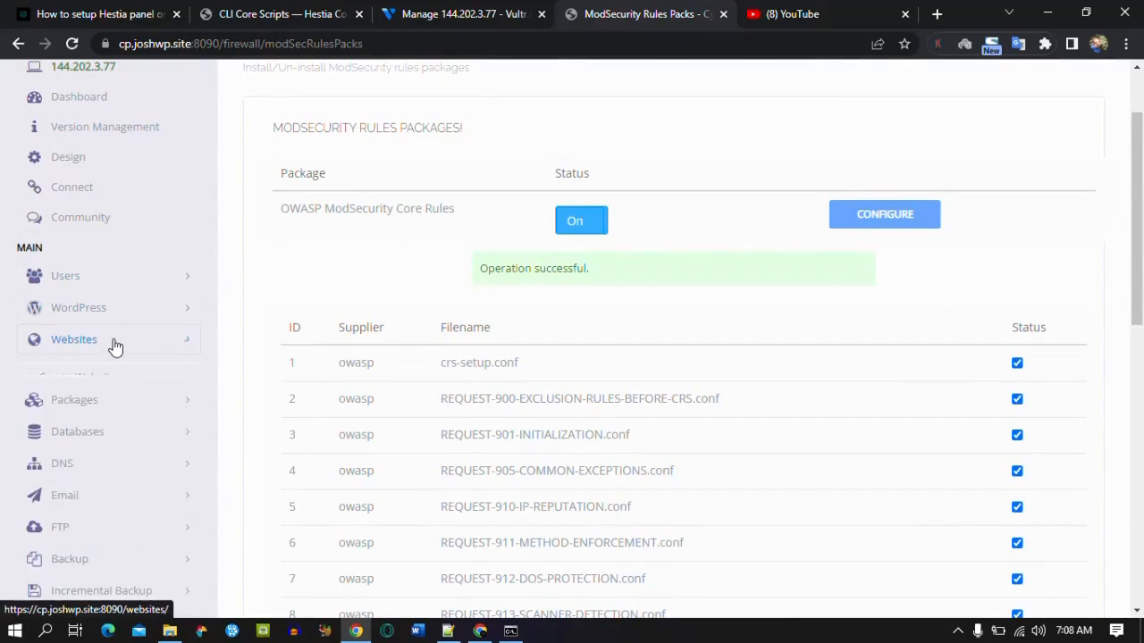
# Step: Open joshwp.site's management page from List Websites and launch its File Manager
pyautogui.click(127, 404)
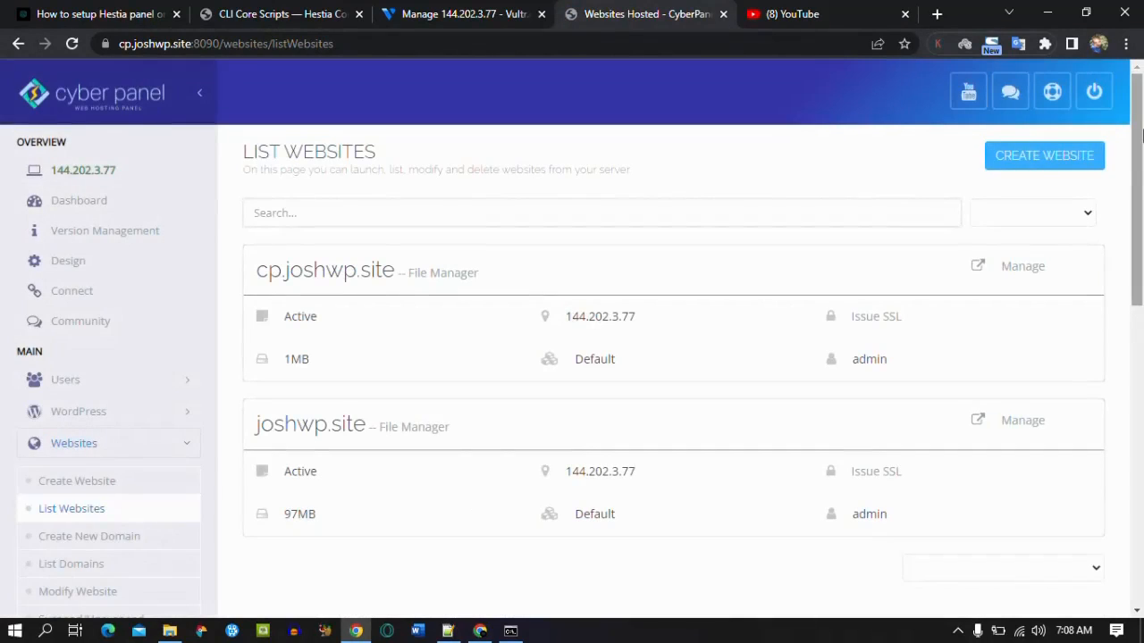
pyautogui.scroll(-2, 1139, 134)
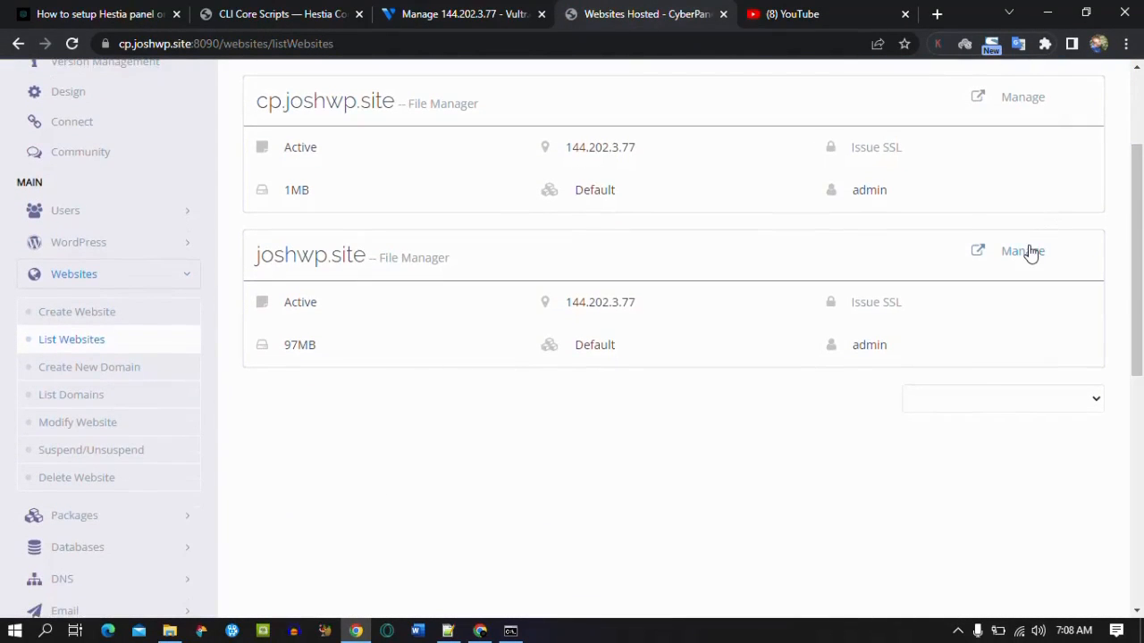
pyautogui.click(1028, 252)
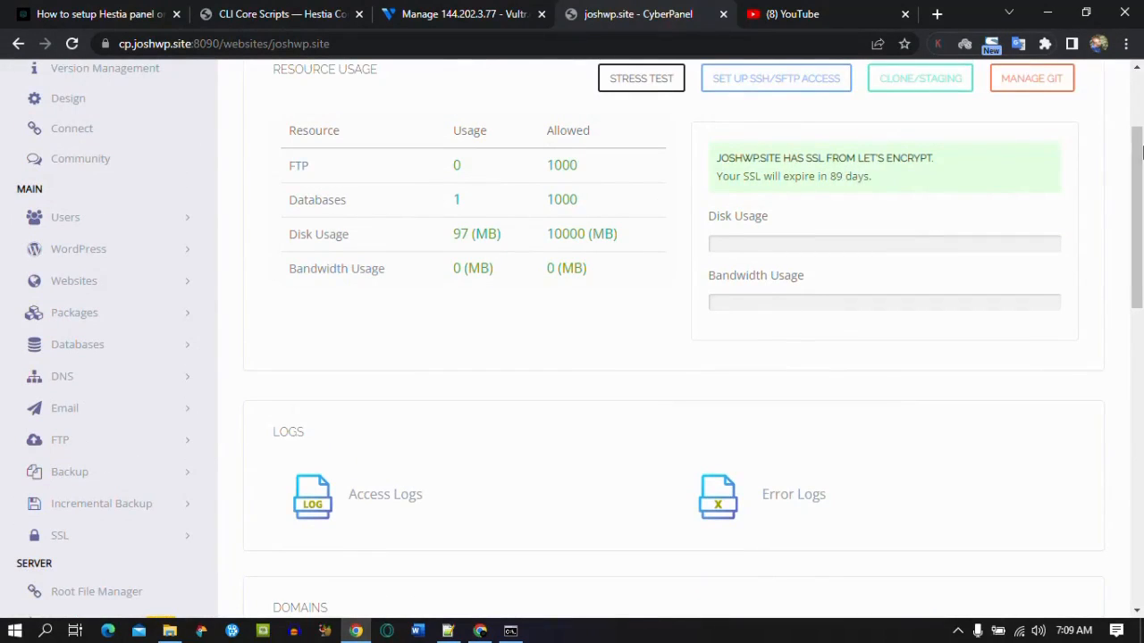
pyautogui.moveTo(1139, 153); pyautogui.dragTo(1141, 389)
pyautogui.click(394, 278)
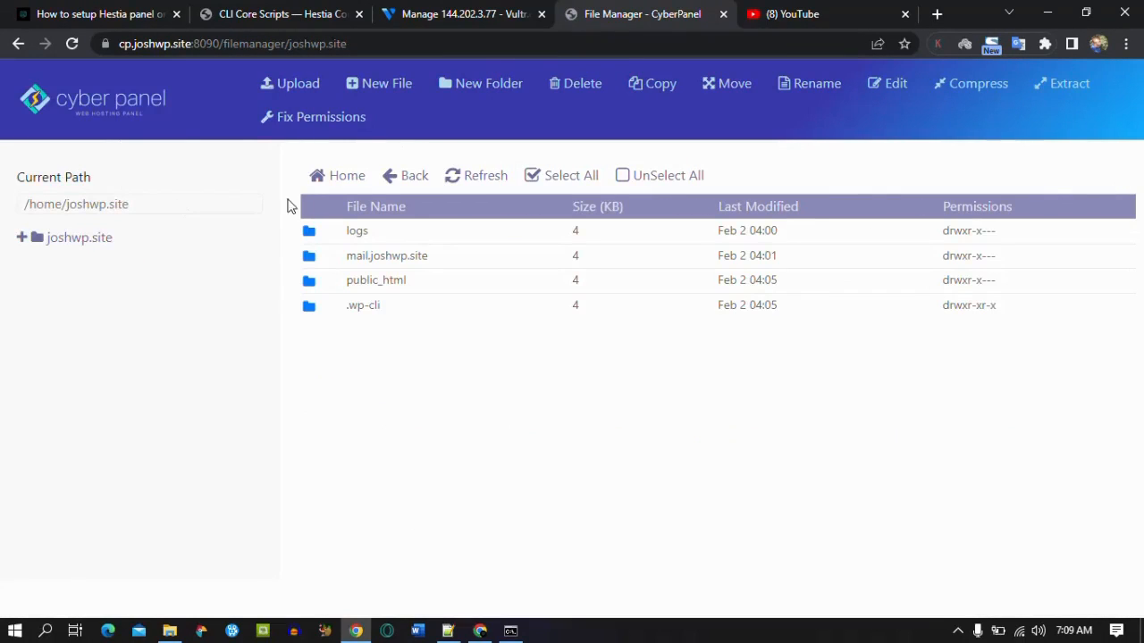
# Step: Open the public_html folder to check the WordPress files
pyautogui.doubleClick(362, 279)
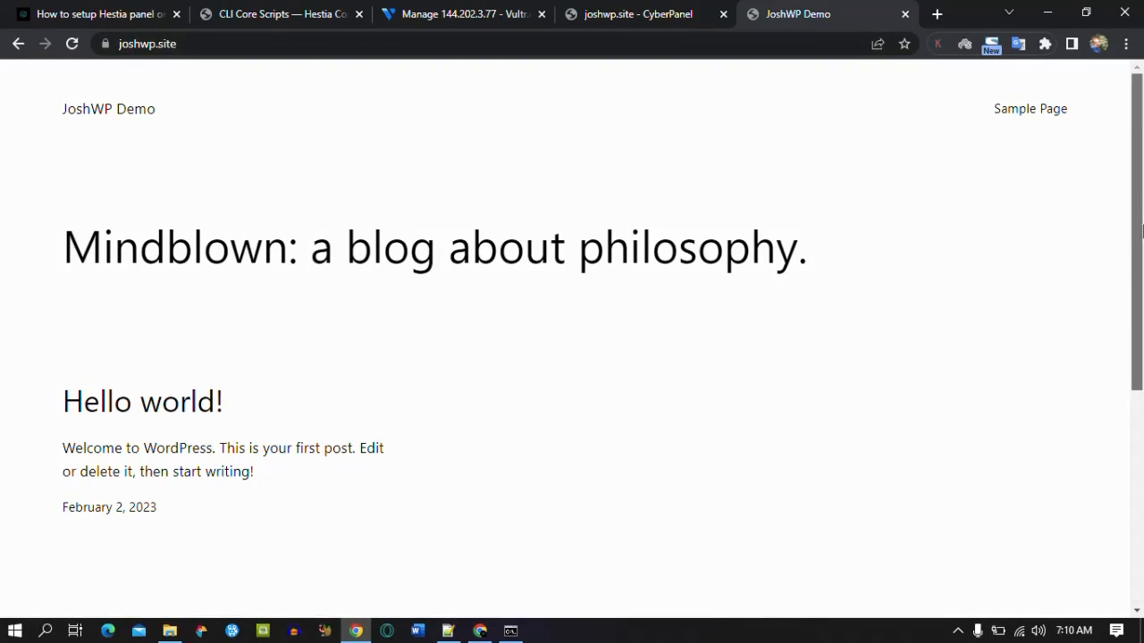
# Step: Load the WordPress login page at joshwp.site/wp-admin
pyautogui.scroll(-3, 983, 340)
pyautogui.scroll(1, 1027, 402)
pyautogui.scroll(-3, 1087, 506)
pyautogui.scroll(5, 1086, 507)
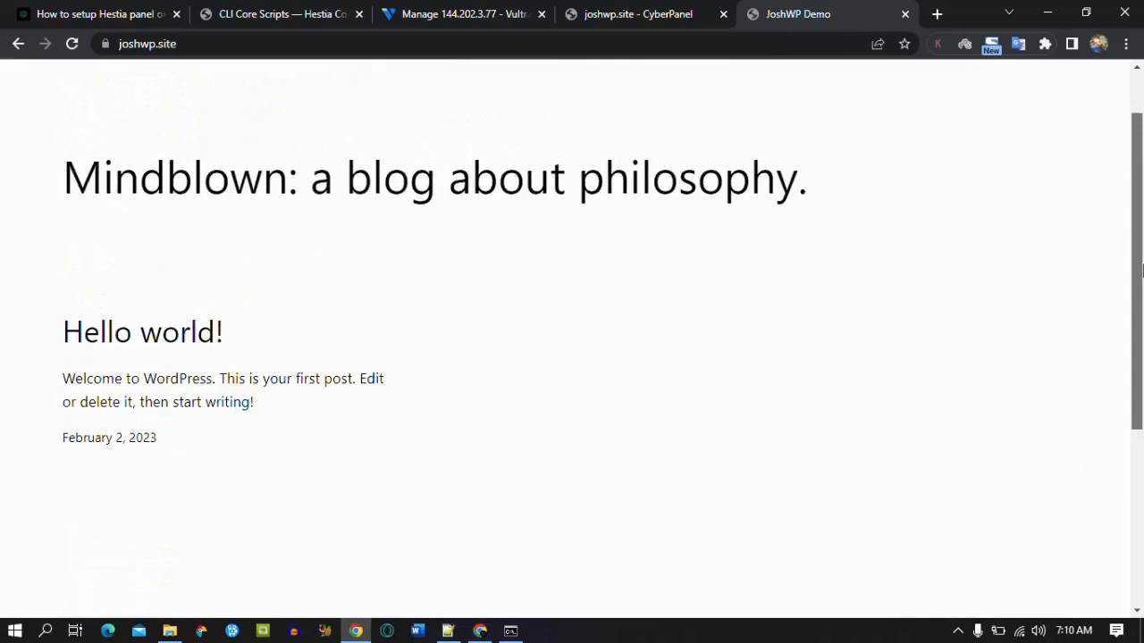
pyautogui.click(316, 39)
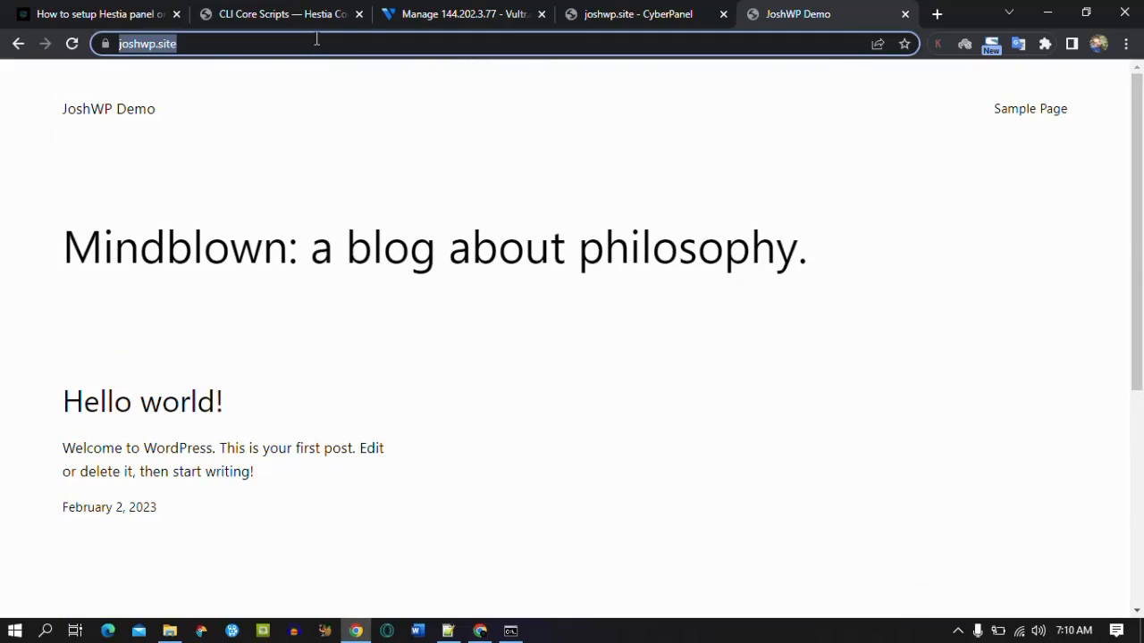
pyautogui.click(316, 40)
pyautogui.write('//')
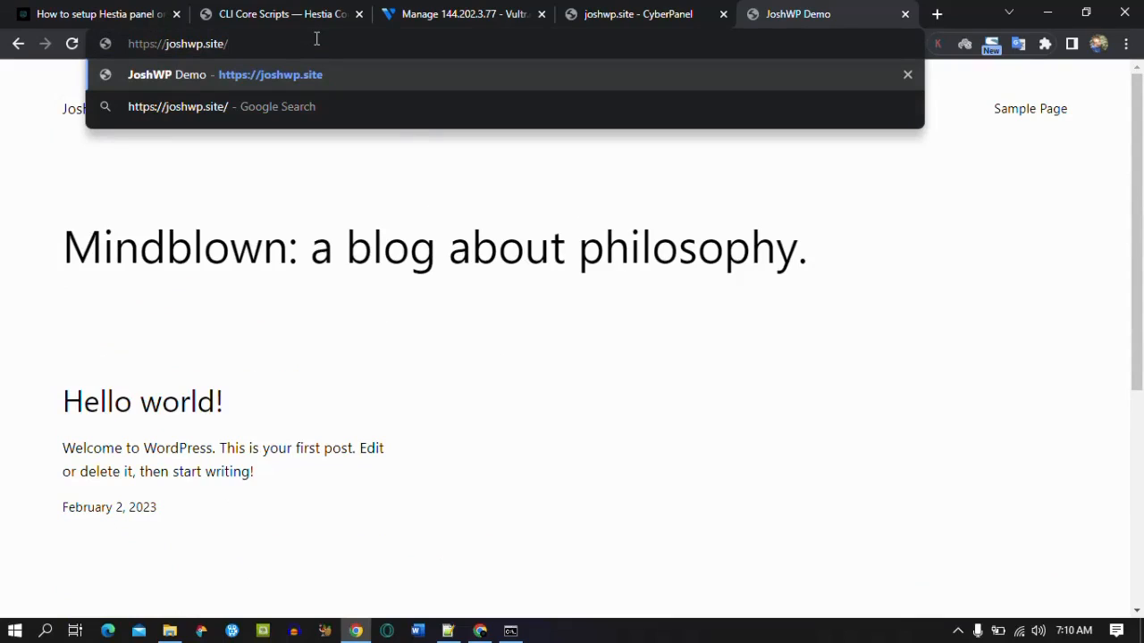
pyautogui.write('wp-admi')
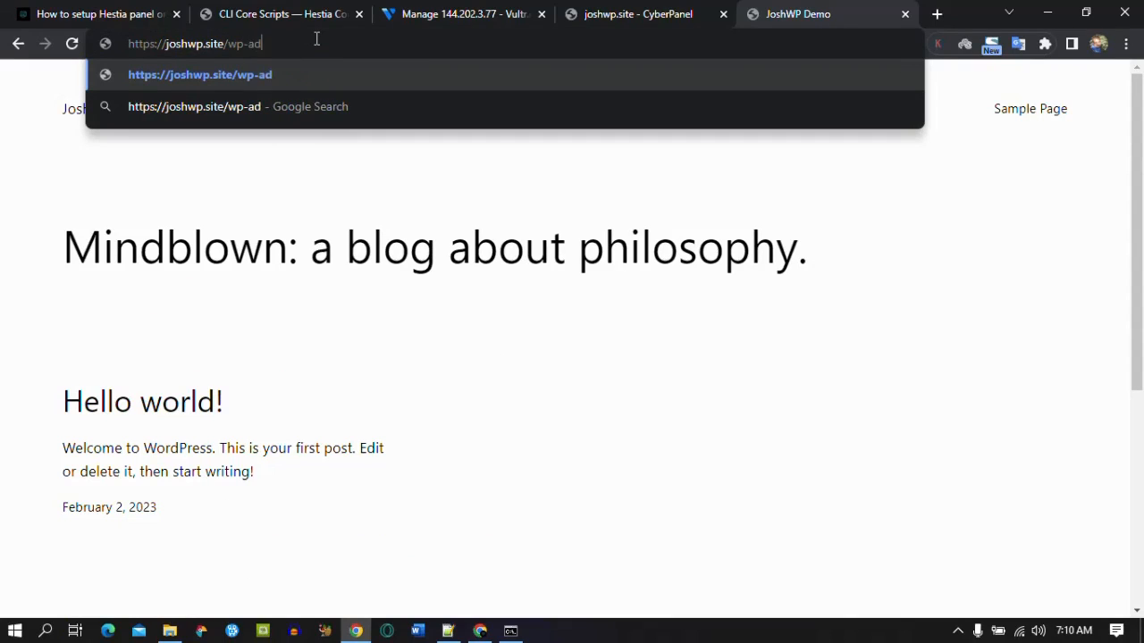
pyautogui.write('n')
pyautogui.press('Return')
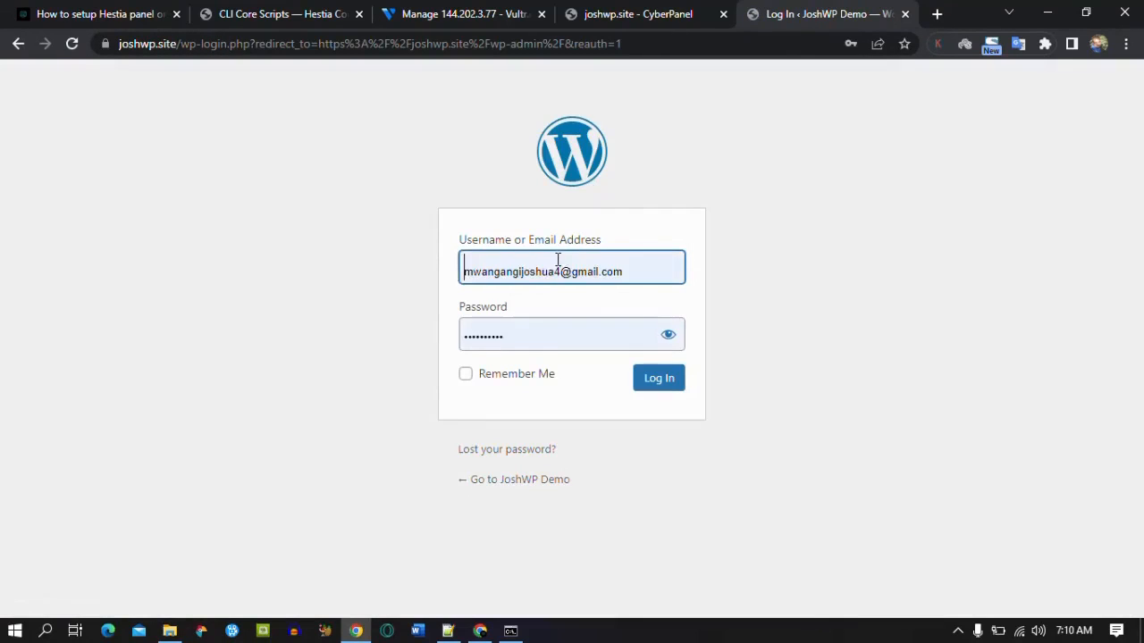
# Step: Log in with the saved admin credentials and Remember Me, then dismiss the welcome panel
pyautogui.click(559, 266)
pyautogui.click(590, 357)
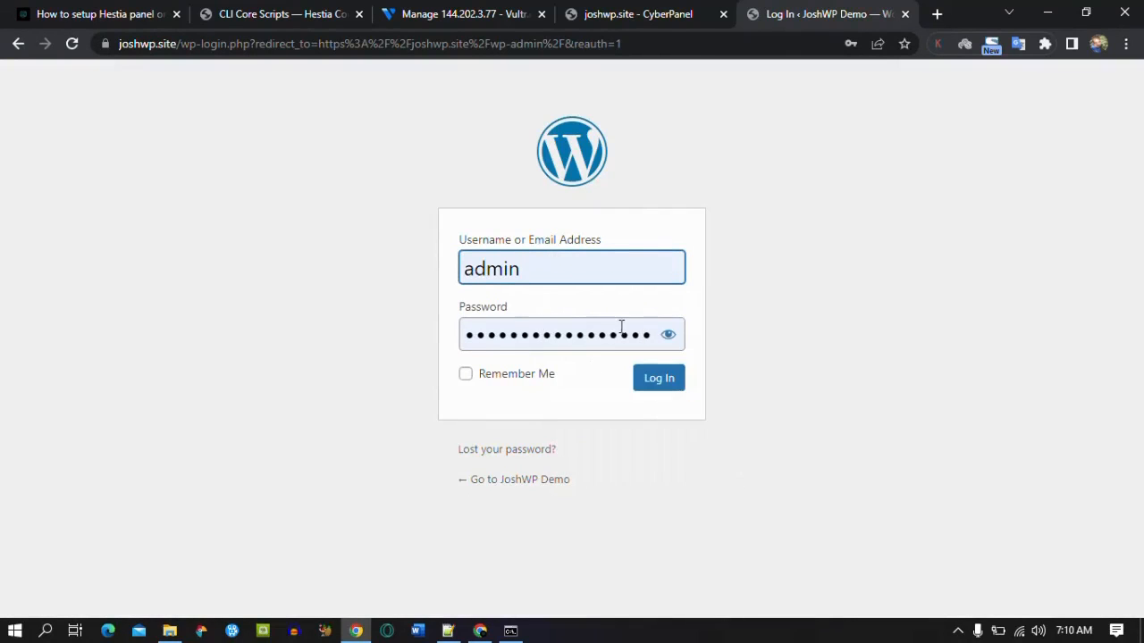
pyautogui.click(448, 630)
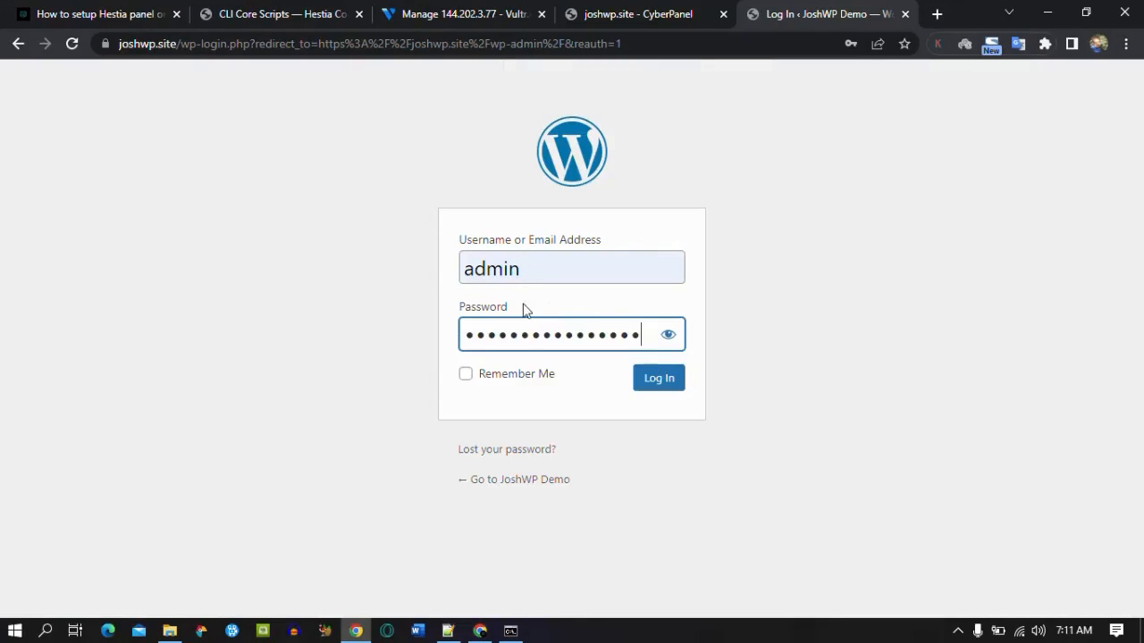
pyautogui.click(465, 375)
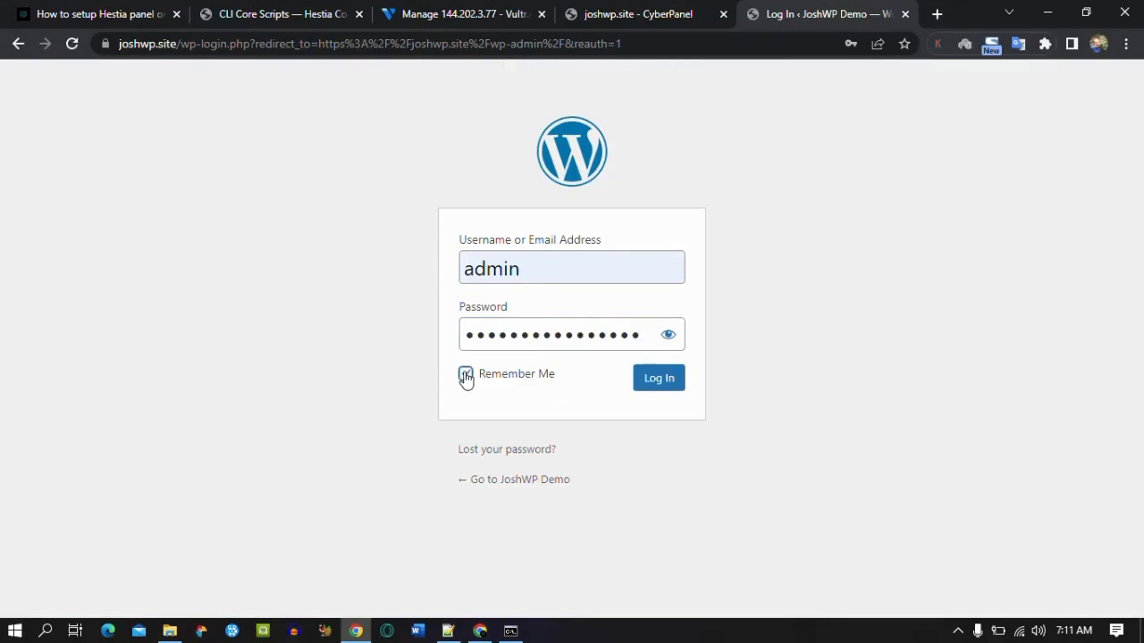
pyautogui.click(640, 390)
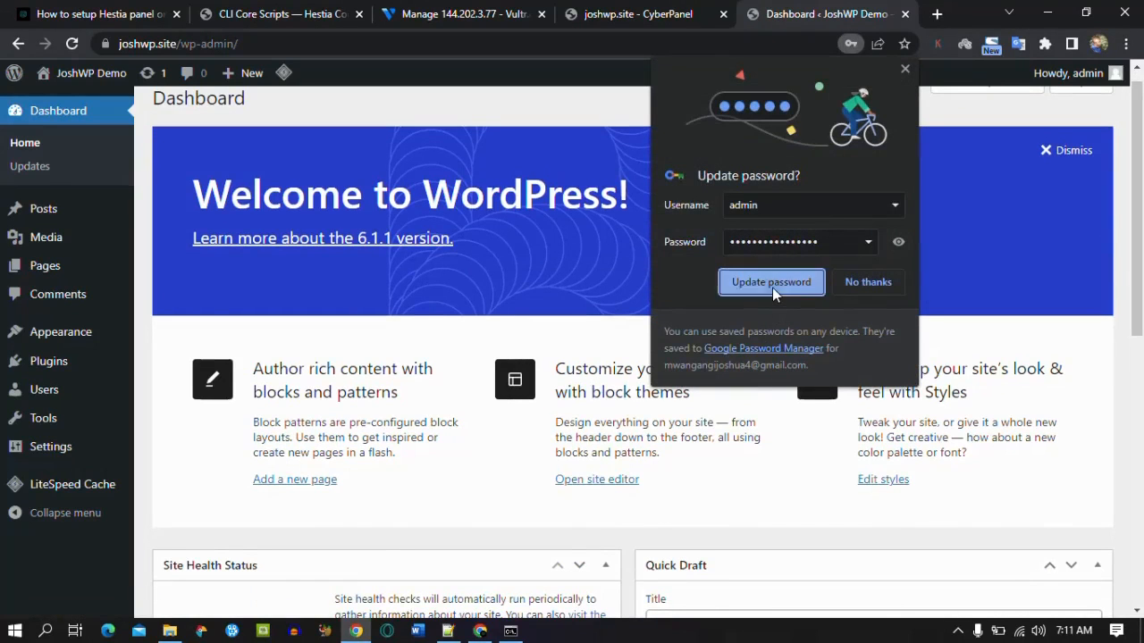
pyautogui.click(772, 284)
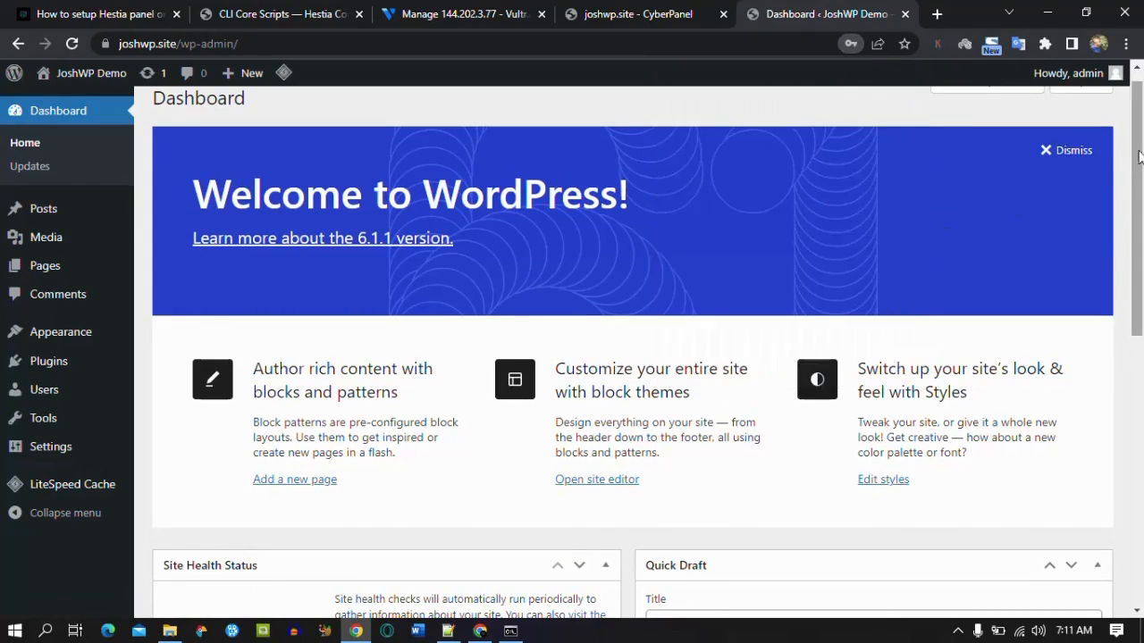
pyautogui.click(1072, 151)
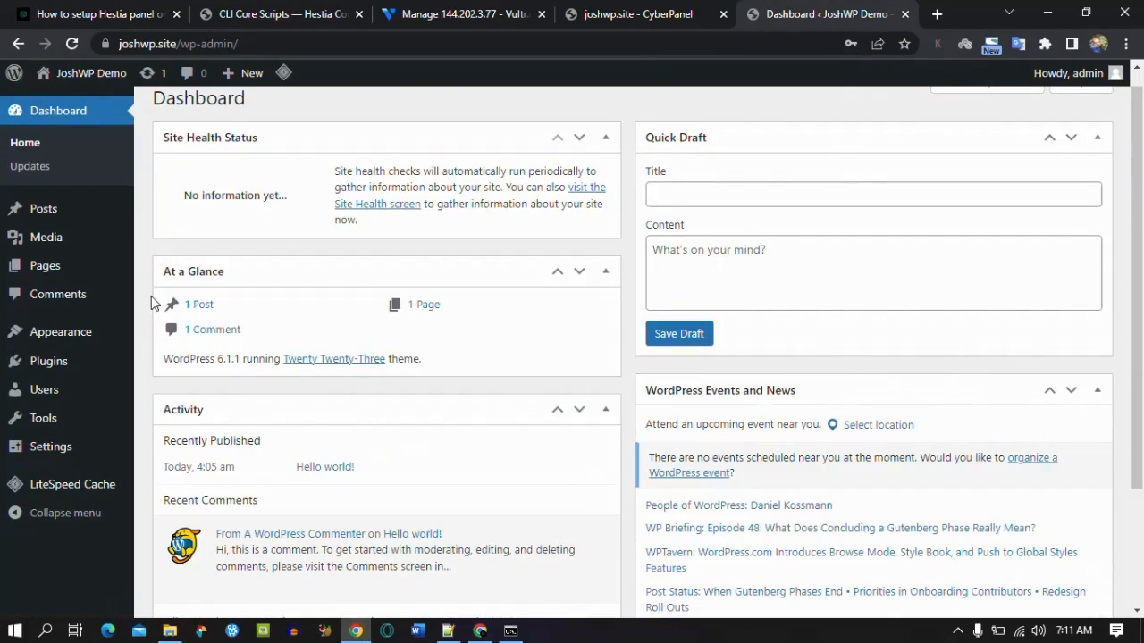
# Step: Delete the Hello Dolly plugin and update Akismet Anti-Spam to 5.0.2
pyautogui.click(76, 368)
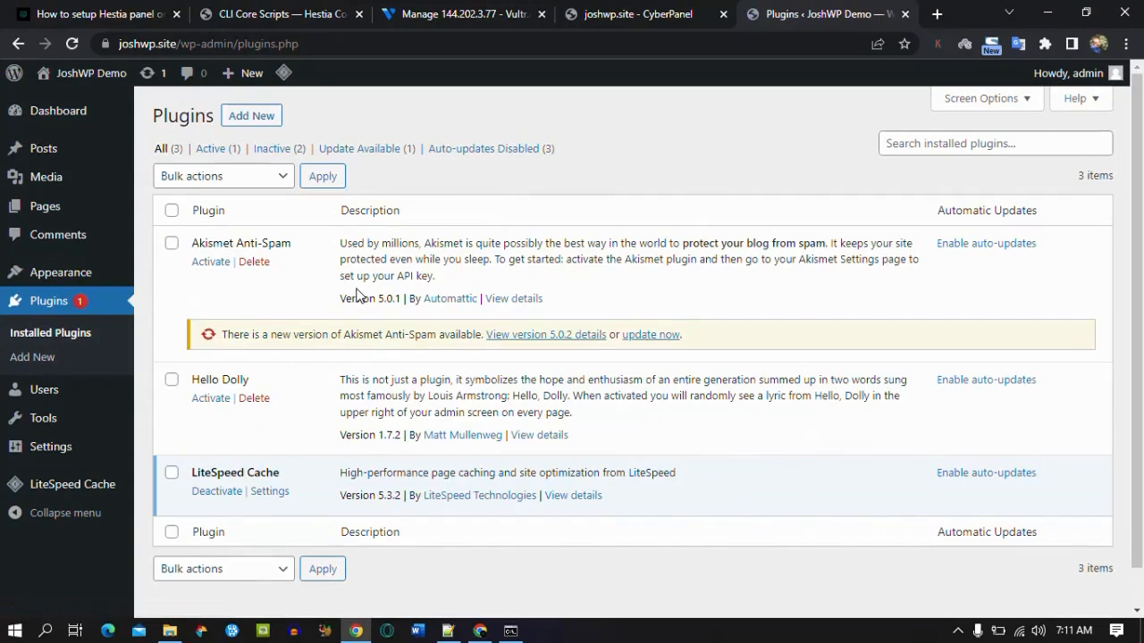
pyautogui.click(253, 399)
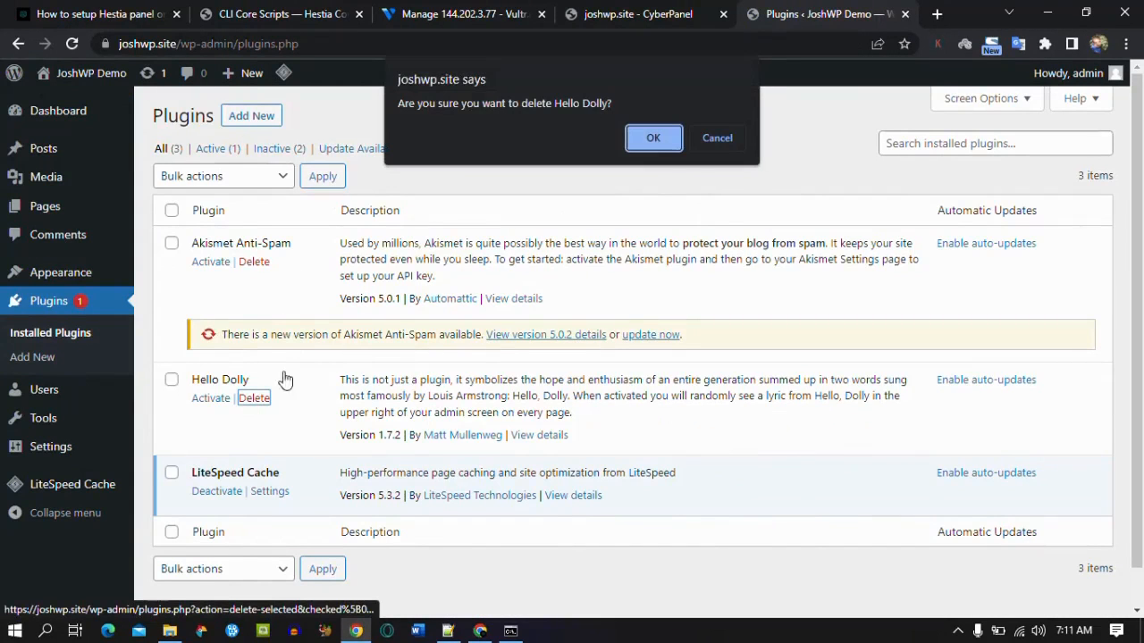
pyautogui.click(647, 145)
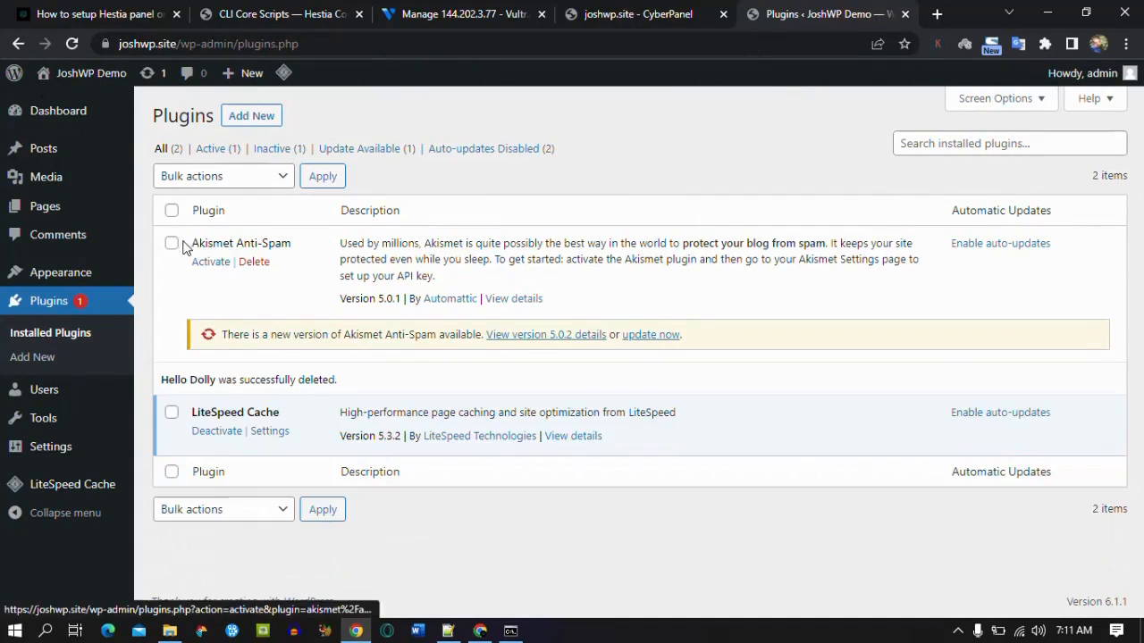
pyautogui.click(670, 337)
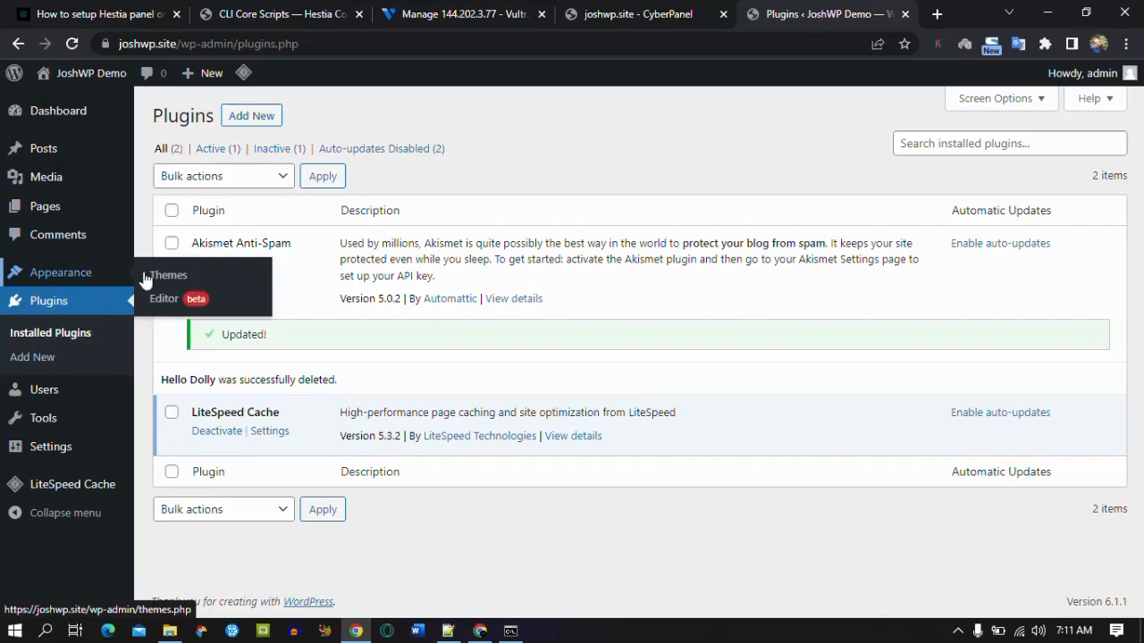
# Step: Switch the permalink structure to Post name and save it
pyautogui.moveTo(77, 441)
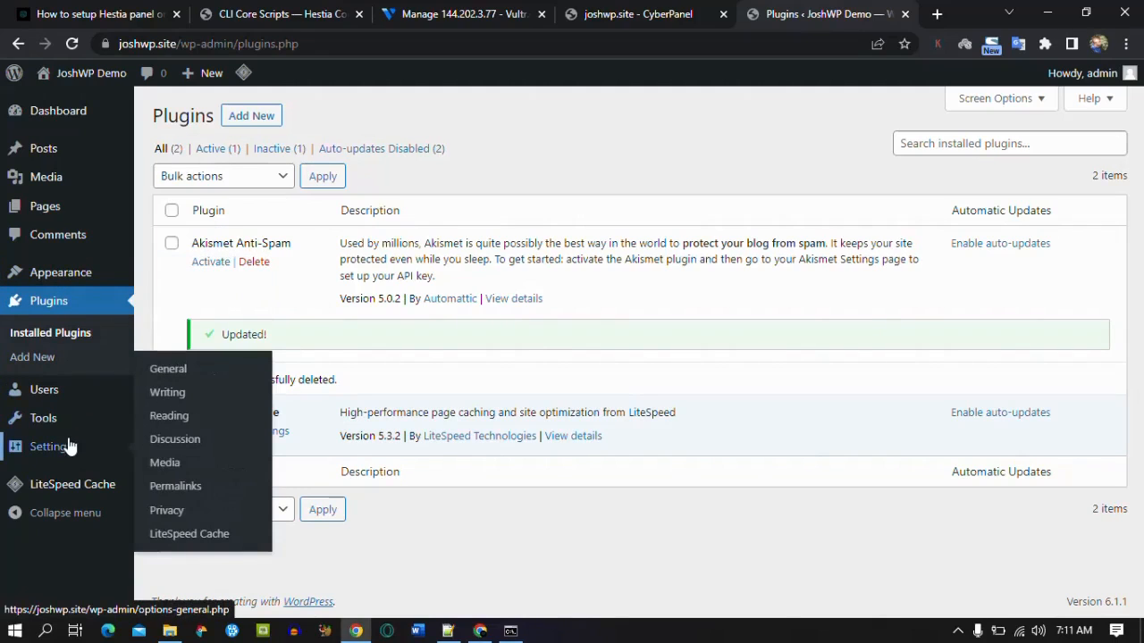
pyautogui.click(163, 494)
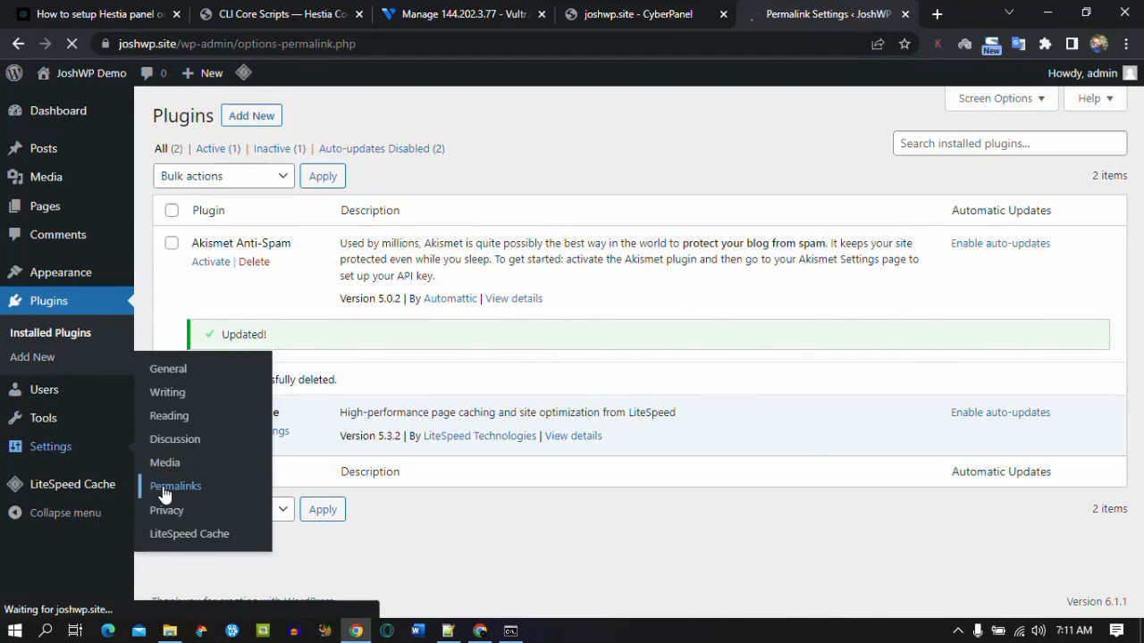
pyautogui.scroll(-3, 523, 486)
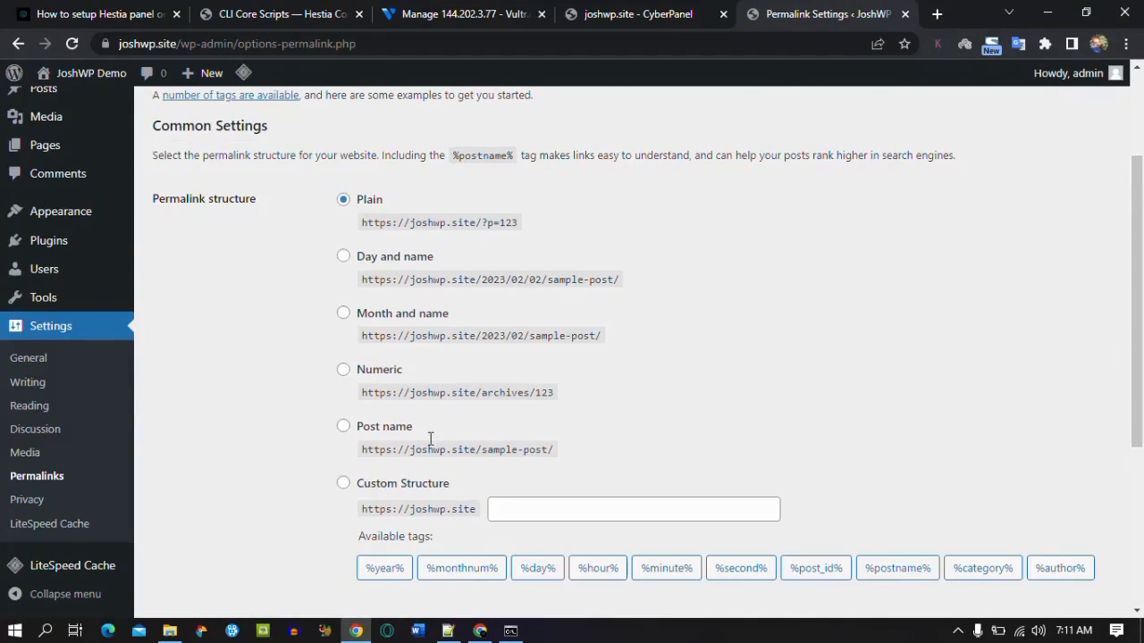
pyautogui.click(345, 428)
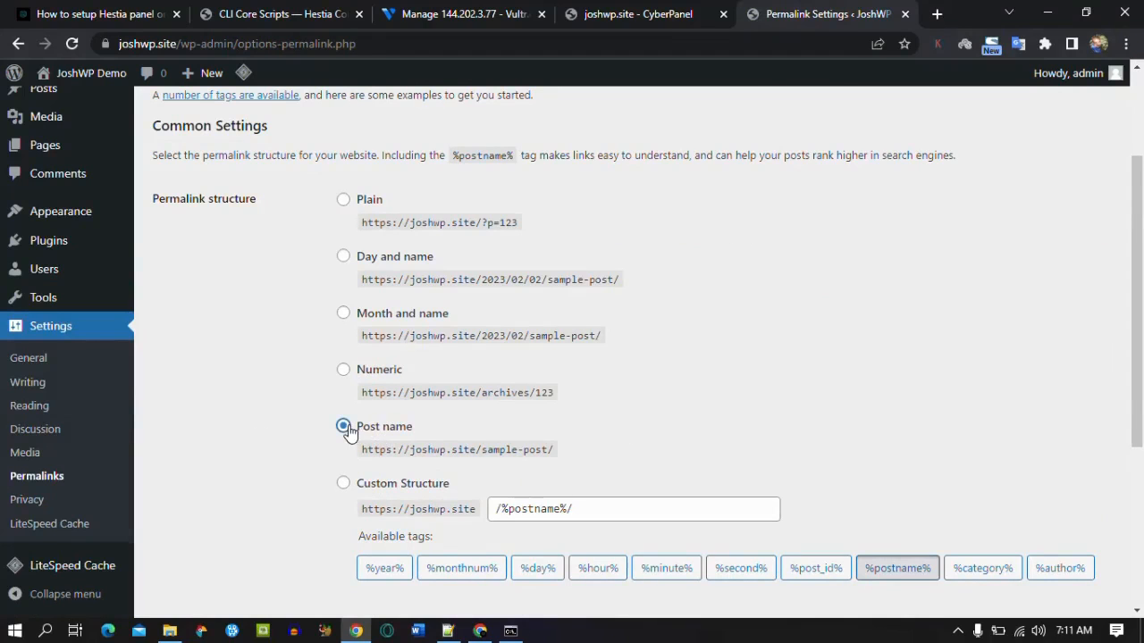
pyautogui.scroll(-3, 962, 364)
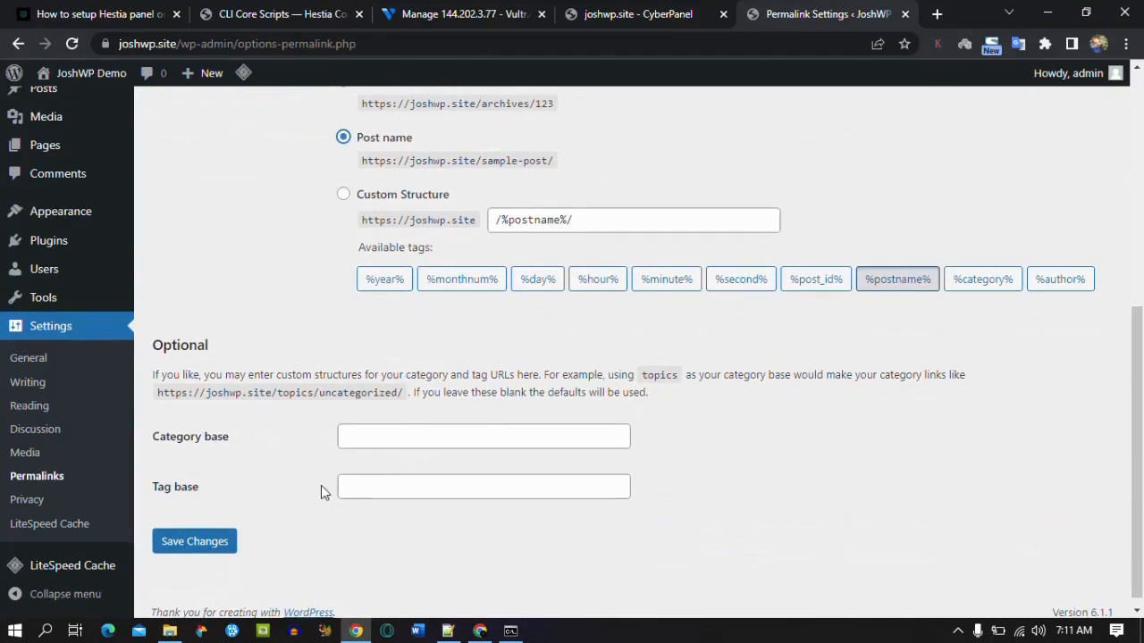
pyautogui.click(183, 543)
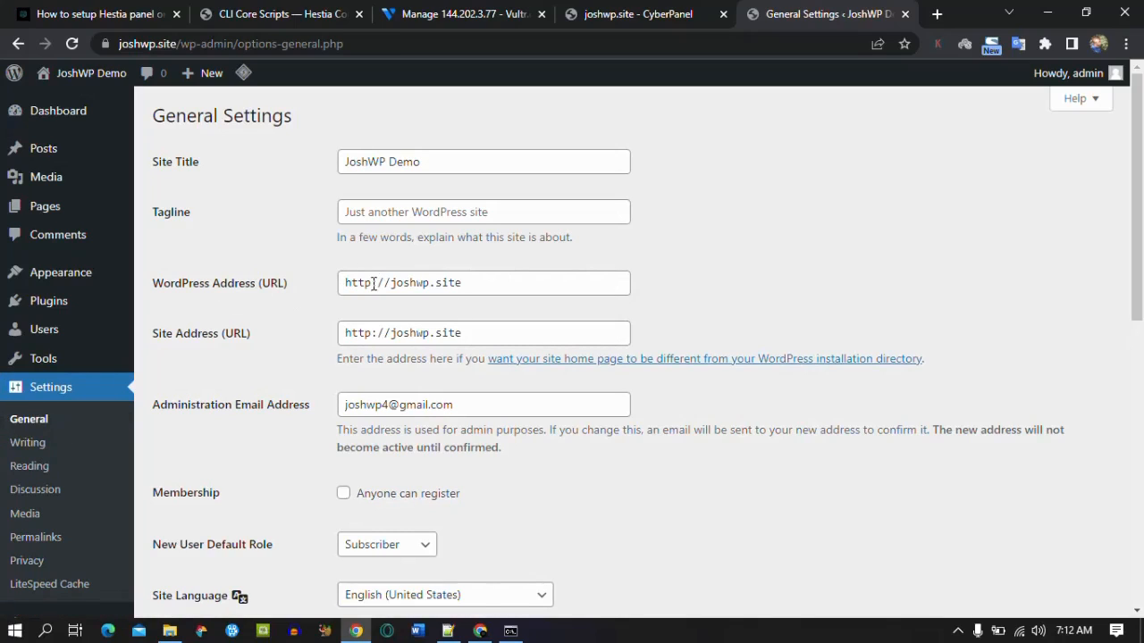
pyautogui.click(373, 284)
pyautogui.write('s')
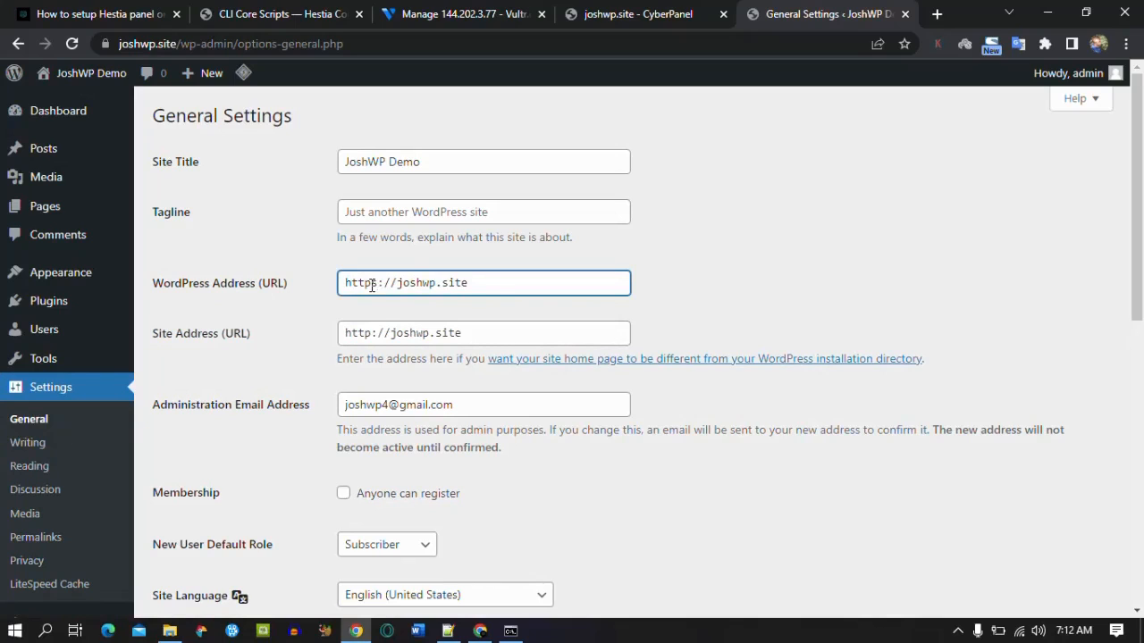
pyautogui.click(372, 332)
pyautogui.write('s')
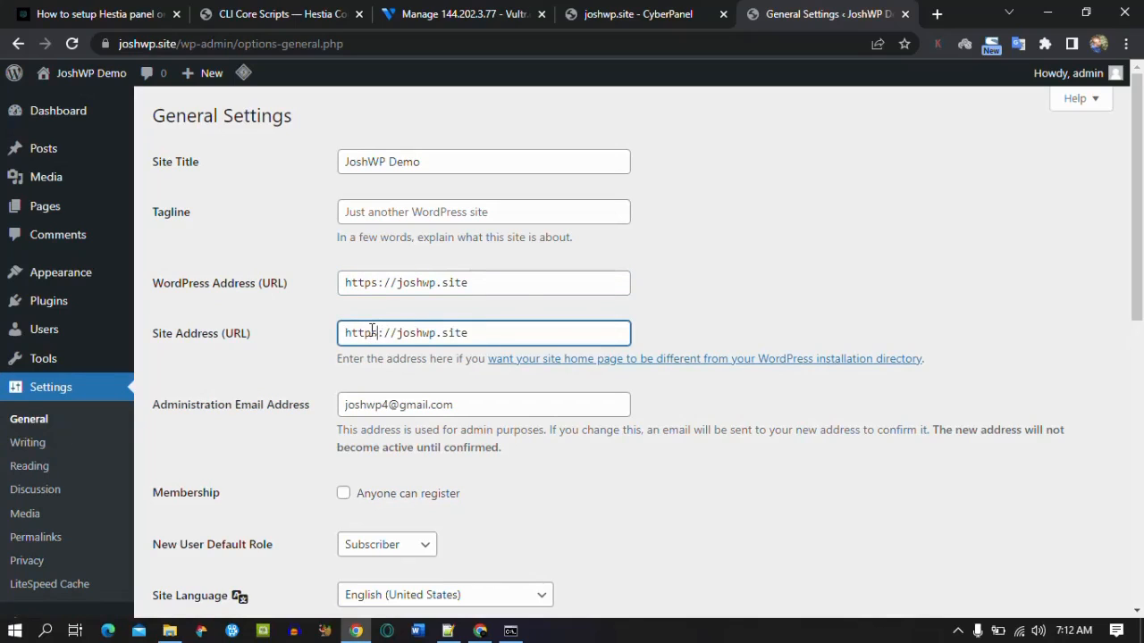
pyautogui.scroll(-2, 476, 247)
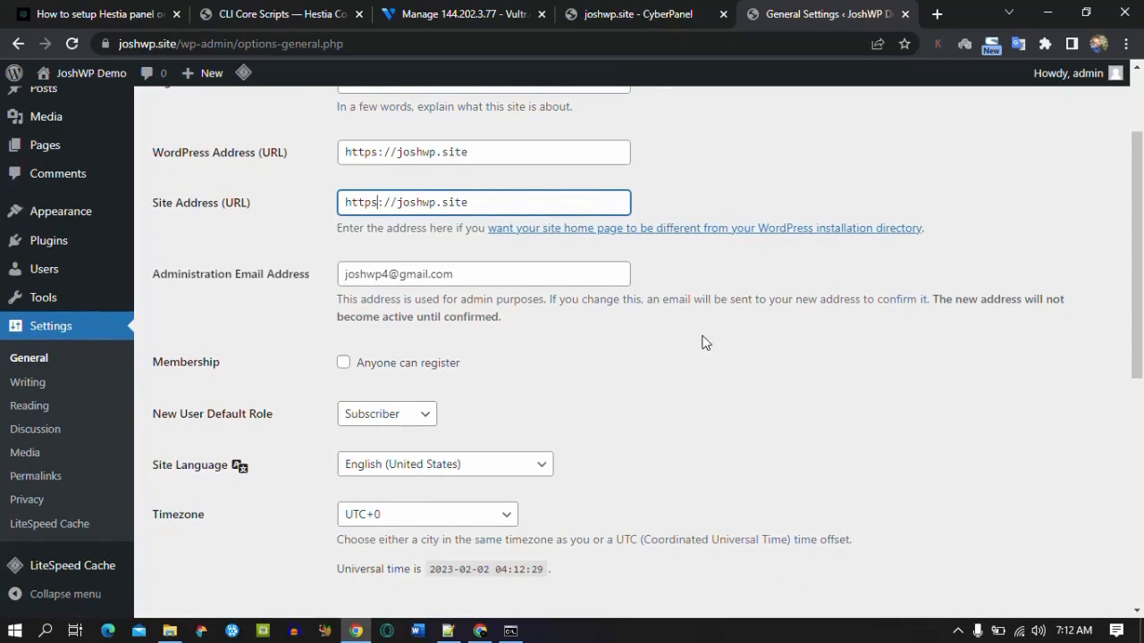
pyautogui.moveTo(1142, 322); pyautogui.dragTo(1139, 579)
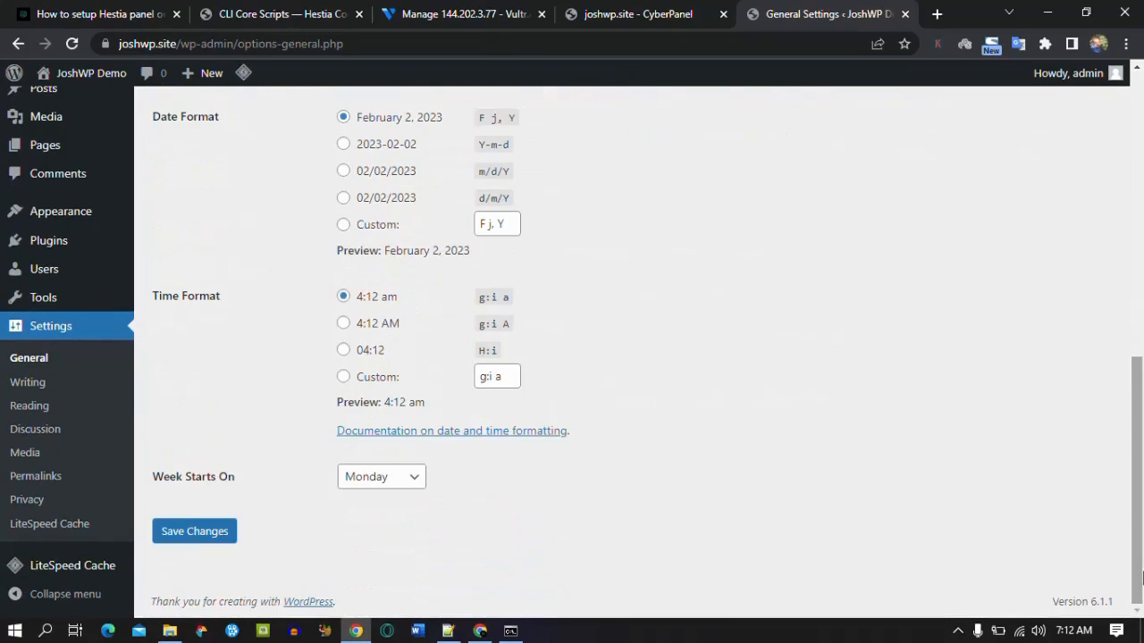
pyautogui.click(226, 534)
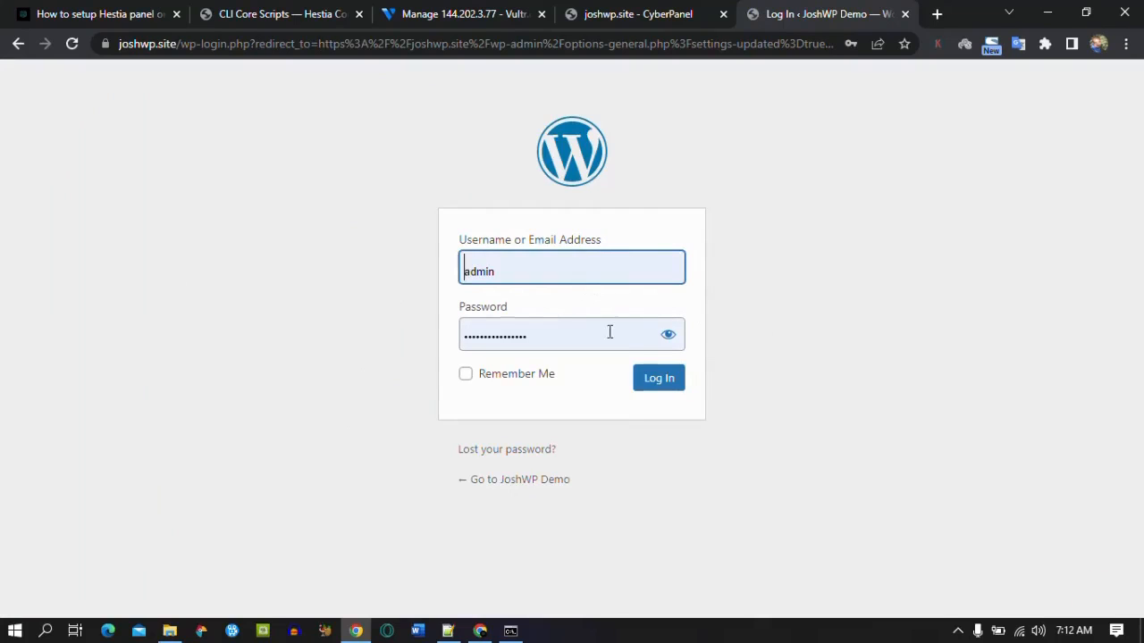
pyautogui.click(663, 381)
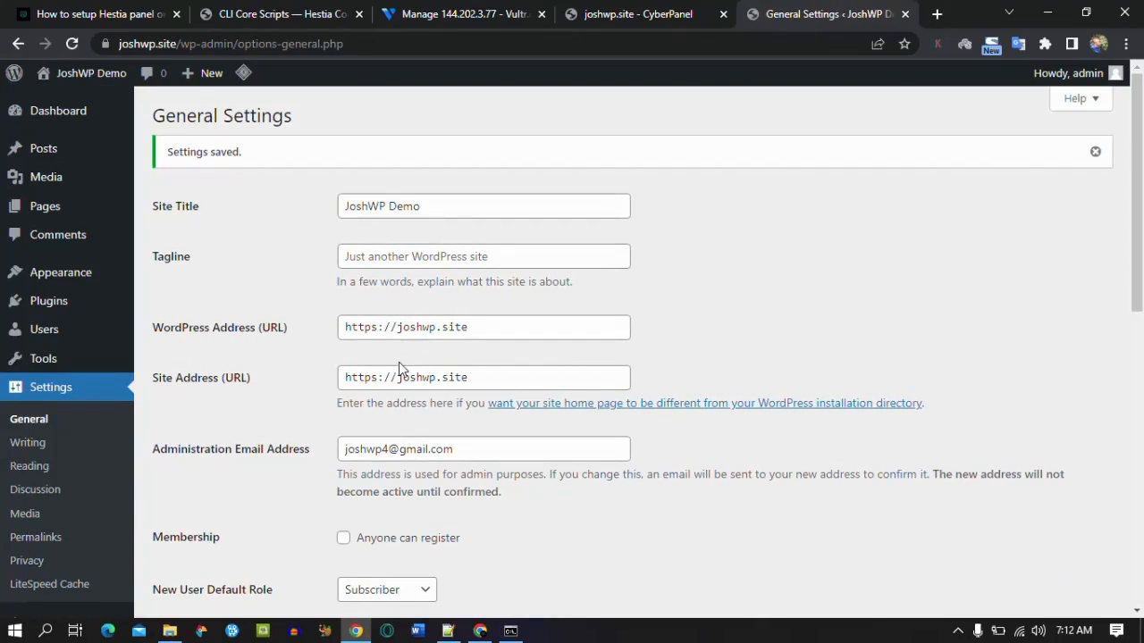
pyautogui.moveTo(49, 277)
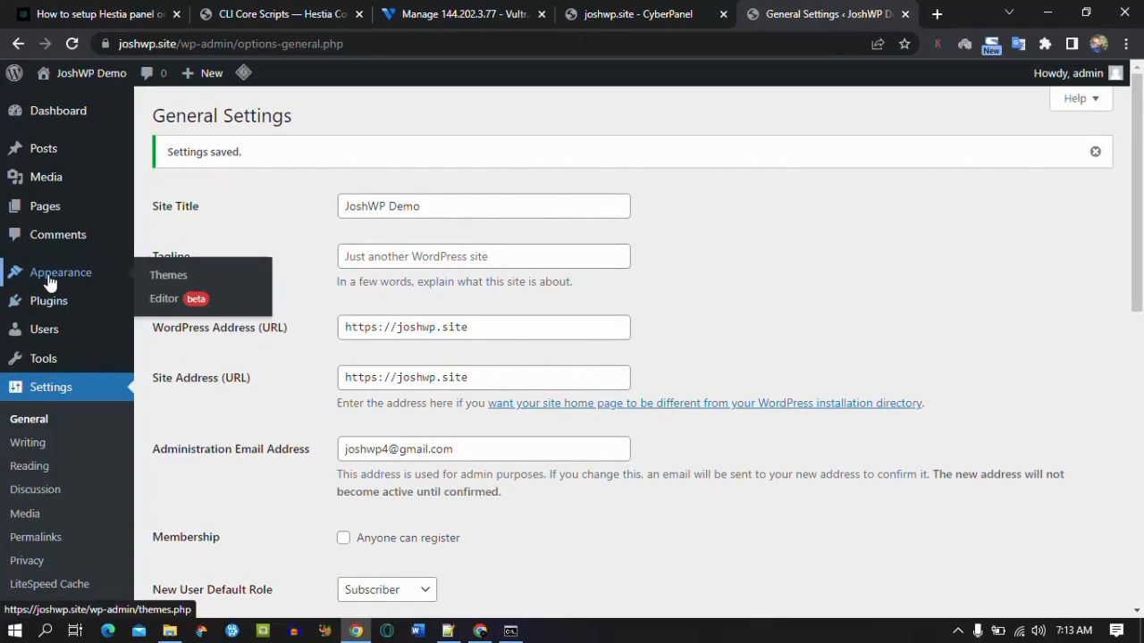
# Step: Delete the Twenty Twenty-Two and Twenty Twenty-One themes, confirming each deletion
pyautogui.click(179, 277)
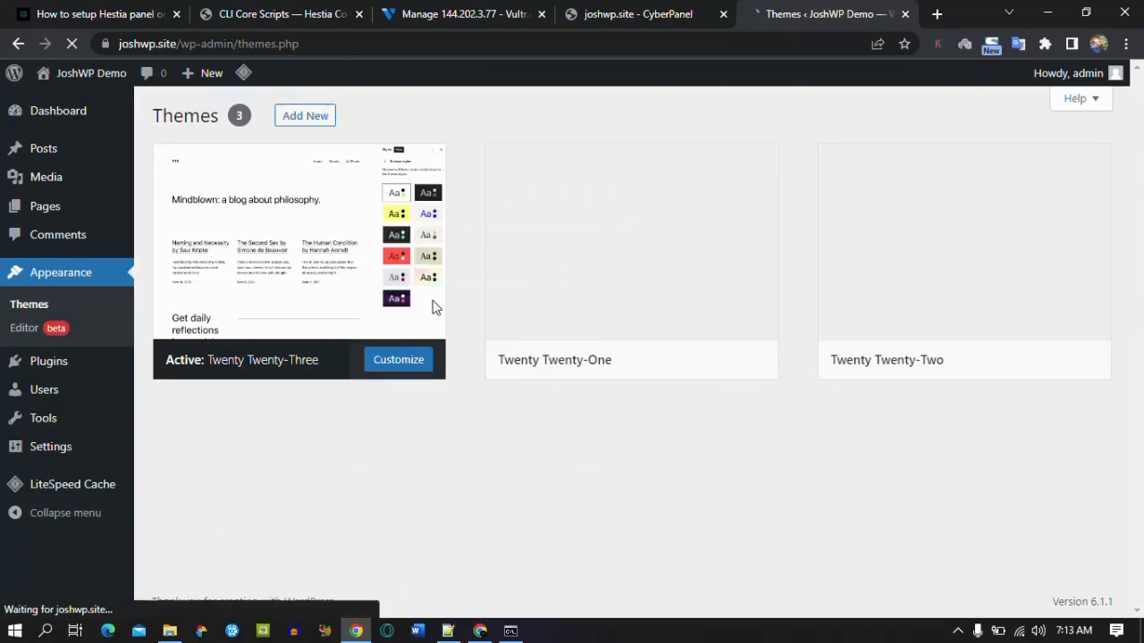
pyautogui.moveTo(899, 298)
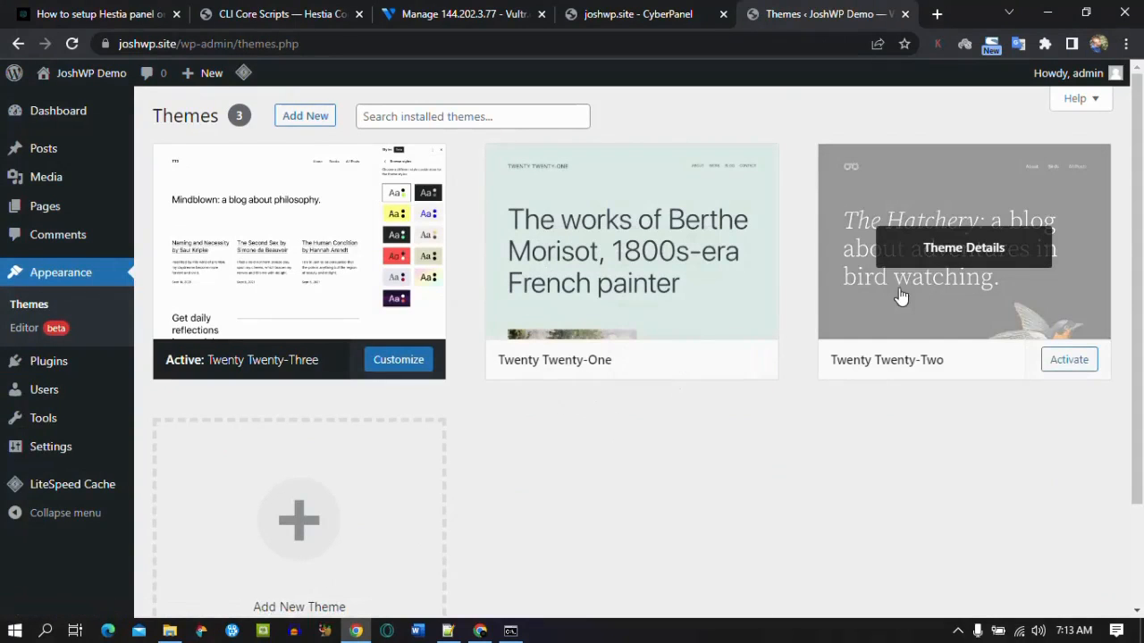
pyautogui.click(1002, 314)
pyautogui.click(1079, 581)
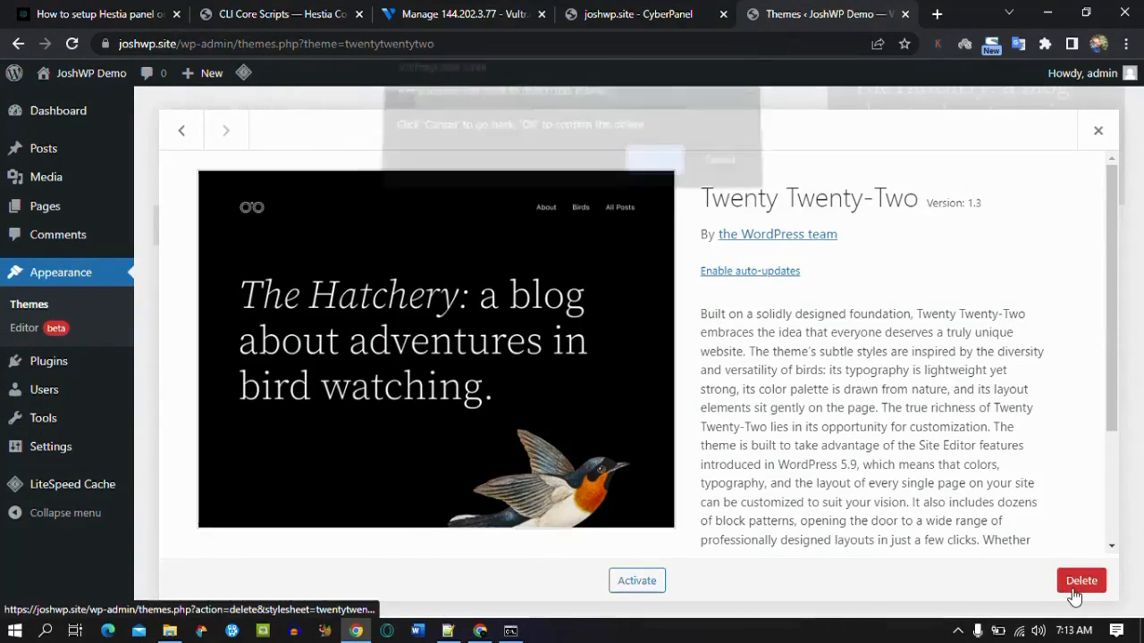
pyautogui.click(667, 168)
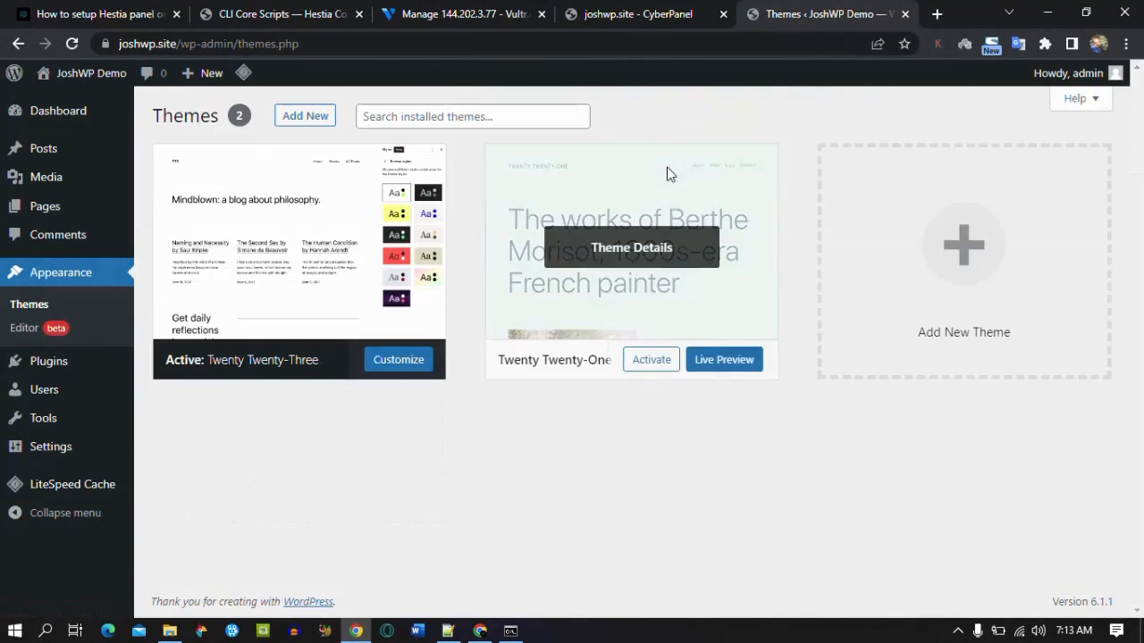
pyautogui.click(730, 298)
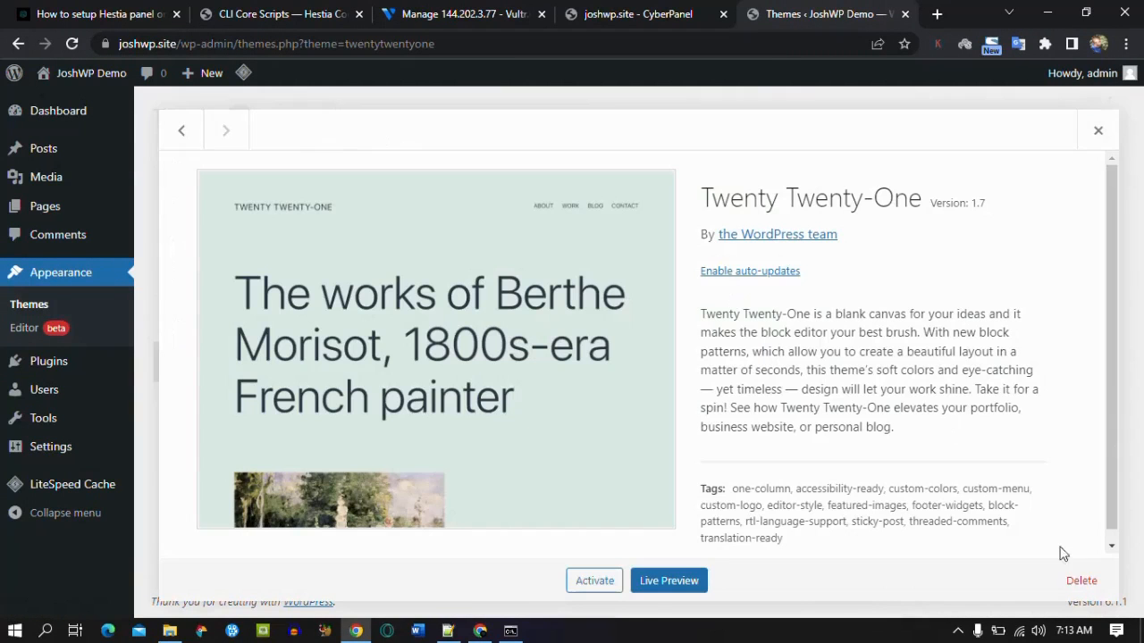
pyautogui.click(1081, 579)
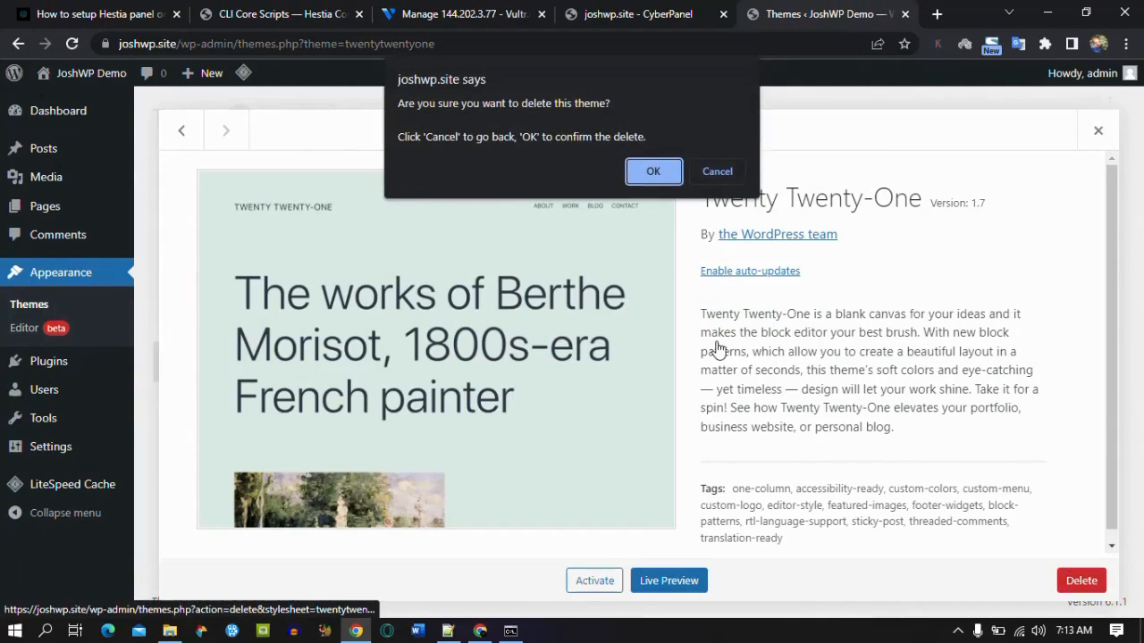
pyautogui.click(651, 172)
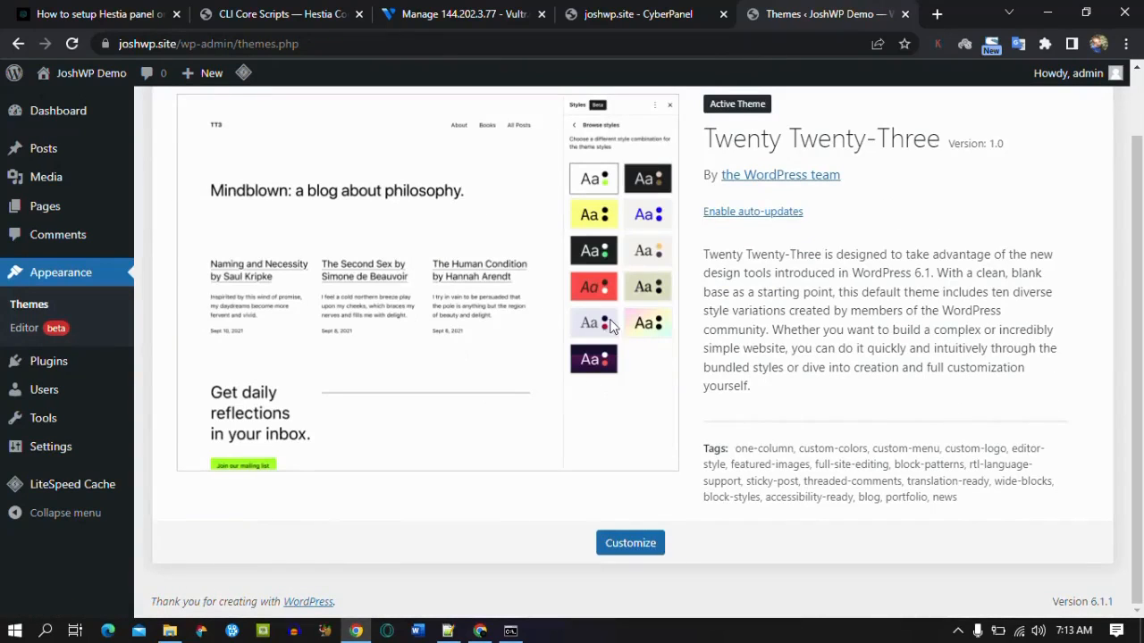
pyautogui.moveTo(1136, 320); pyautogui.dragTo(1137, 241)
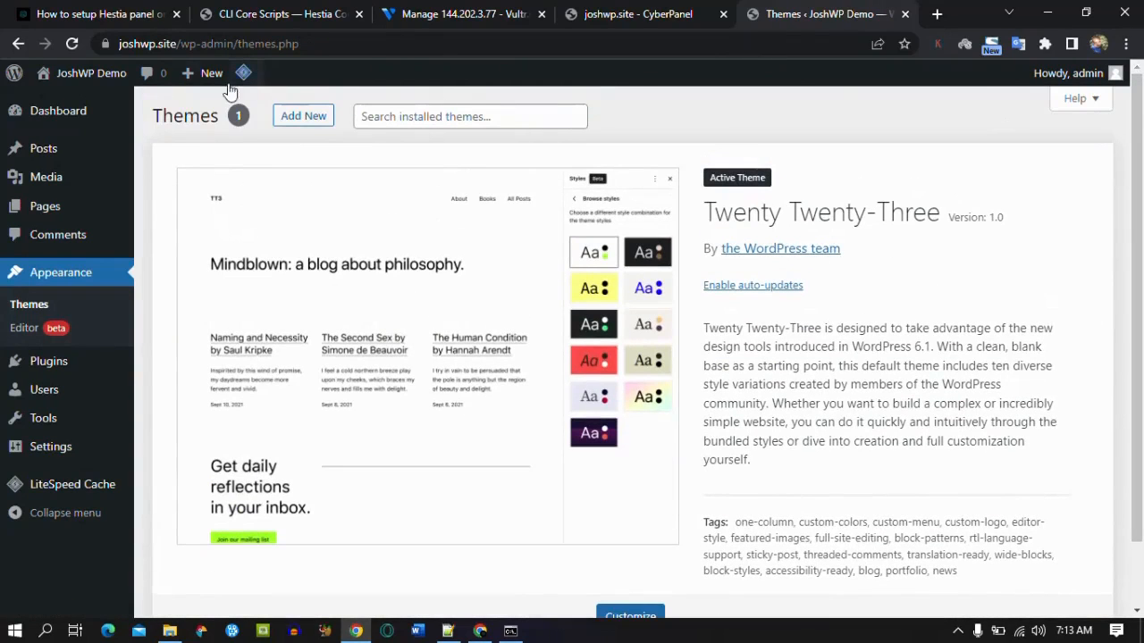
# Step: Install the Kadence theme from the Popular themes list and activate it
pyautogui.click(303, 117)
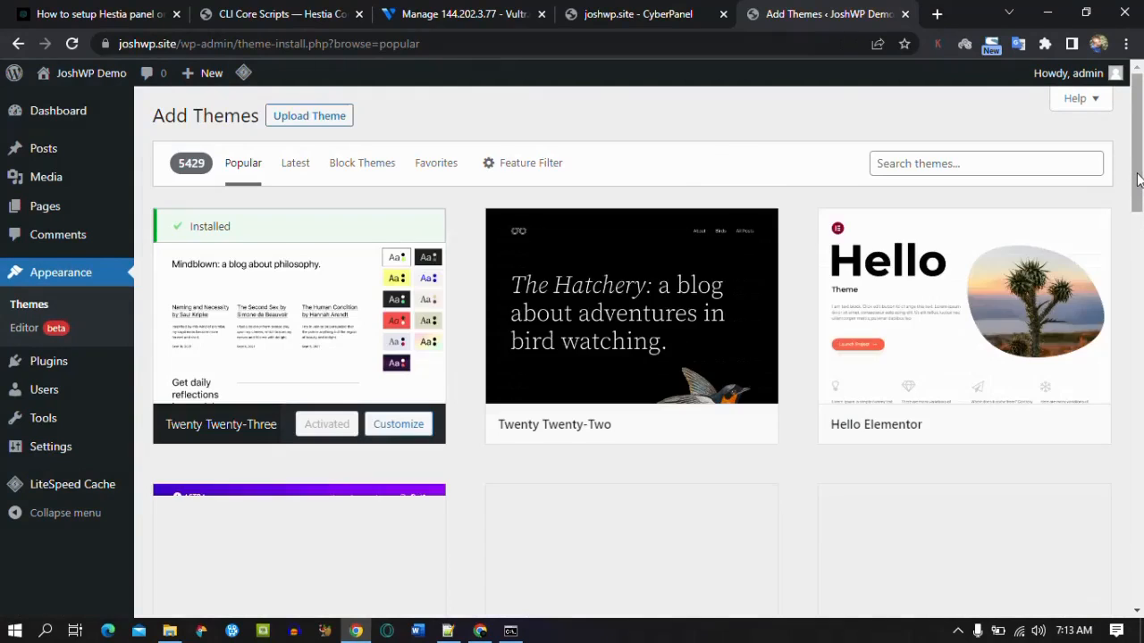
pyautogui.moveTo(1137, 178); pyautogui.dragTo(1142, 359)
pyautogui.click(975, 408)
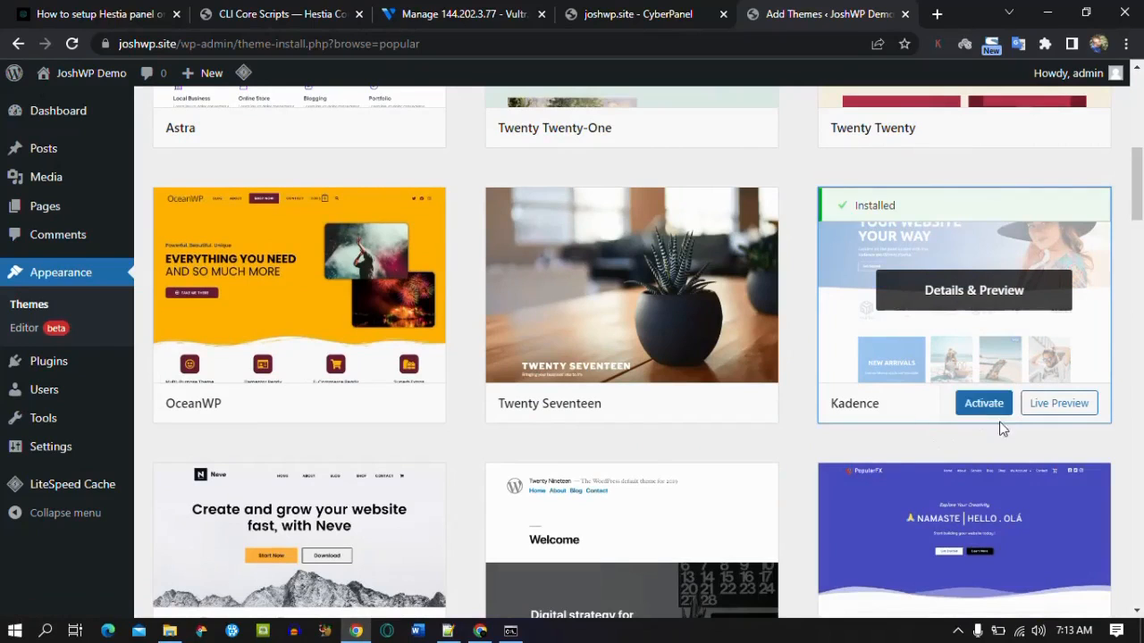
pyautogui.click(983, 403)
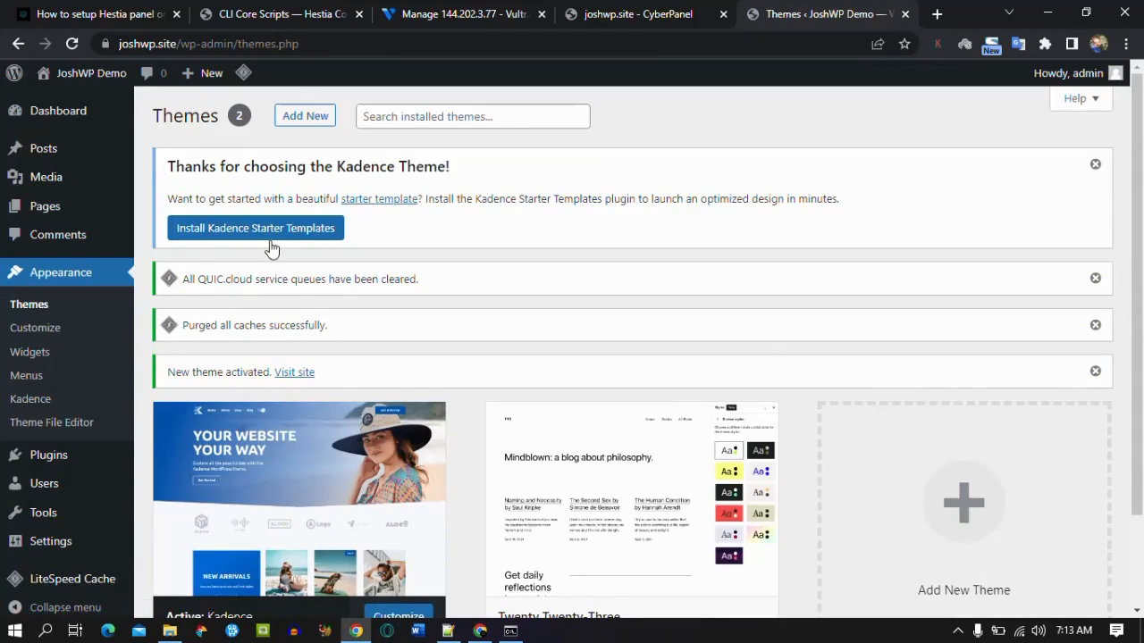
# Step: Install Kadence Starter Templates and open the Digital Services template
pyautogui.click(227, 238)
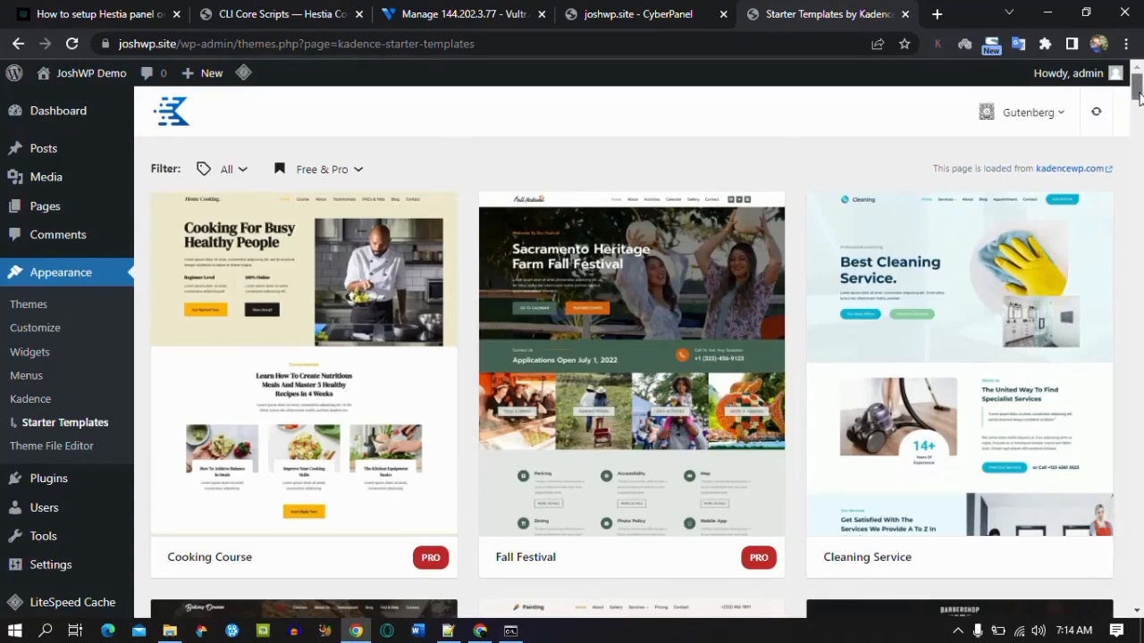
pyautogui.moveTo(1137, 98); pyautogui.dragTo(1138, 460)
pyautogui.click(931, 323)
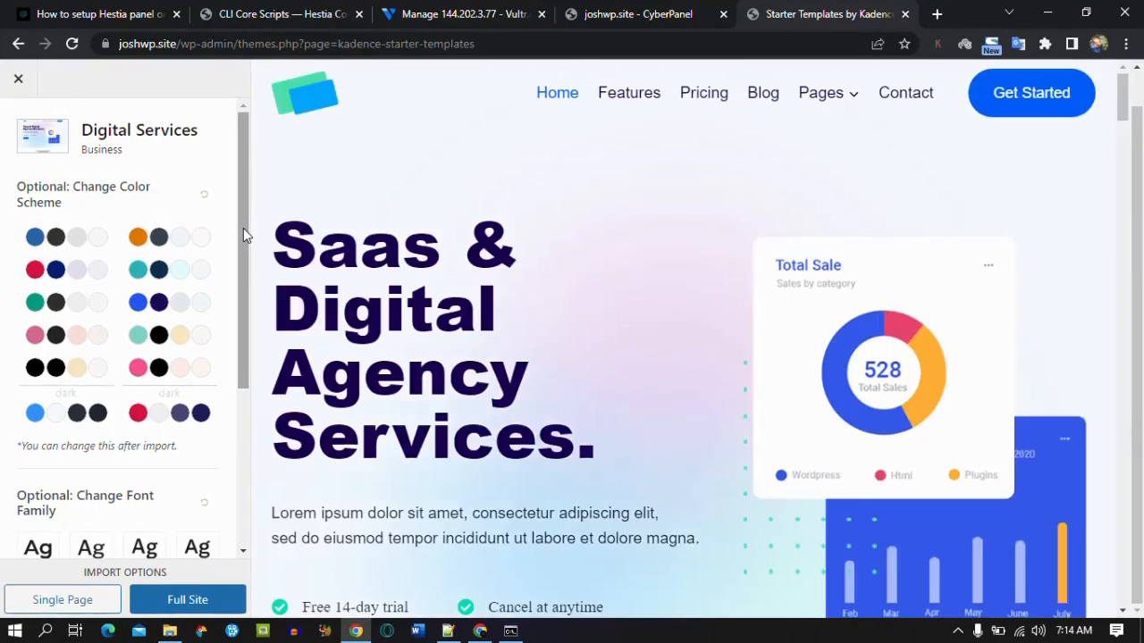
# Step: Preview the Digital Services colour palettes, then reset the template to its default colours
pyautogui.click(84, 238)
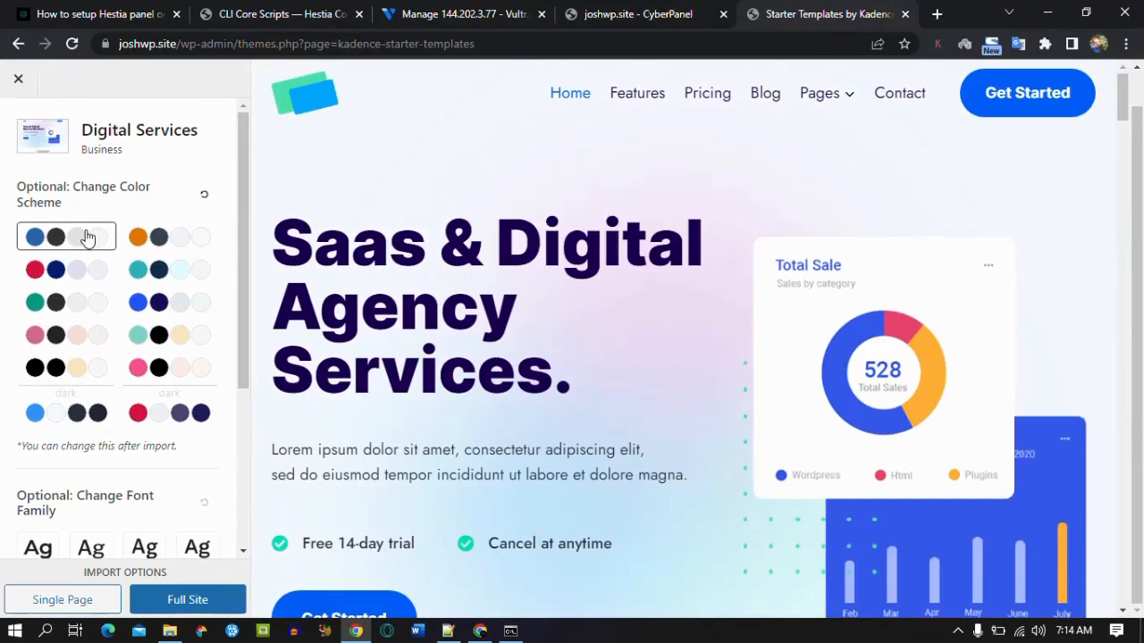
pyautogui.click(161, 236)
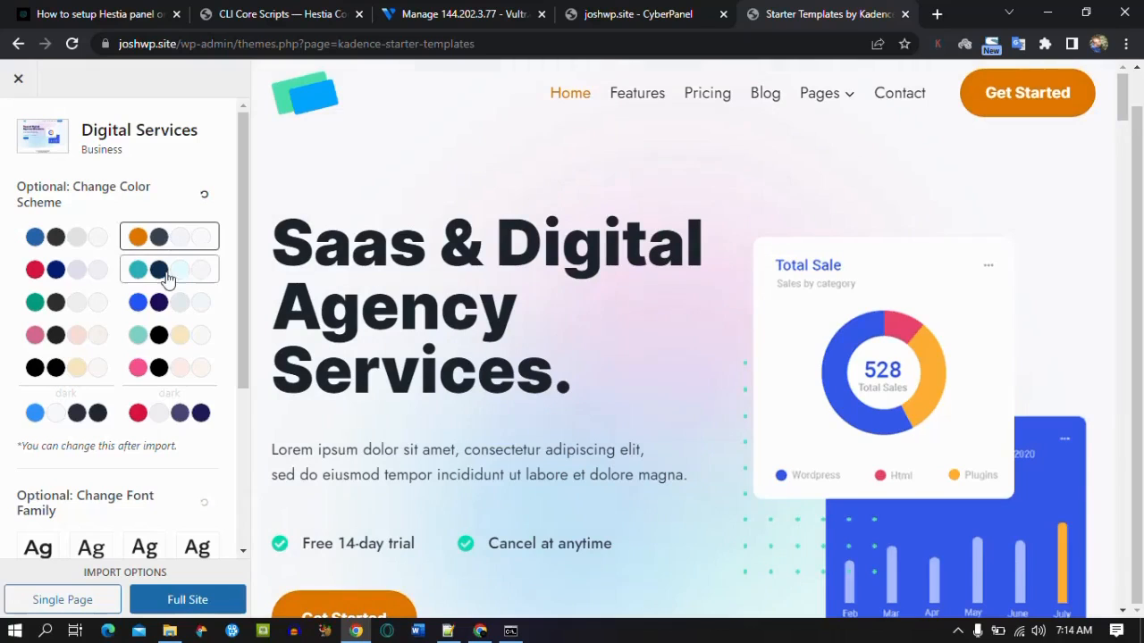
pyautogui.click(168, 277)
pyautogui.click(161, 303)
pyautogui.click(161, 368)
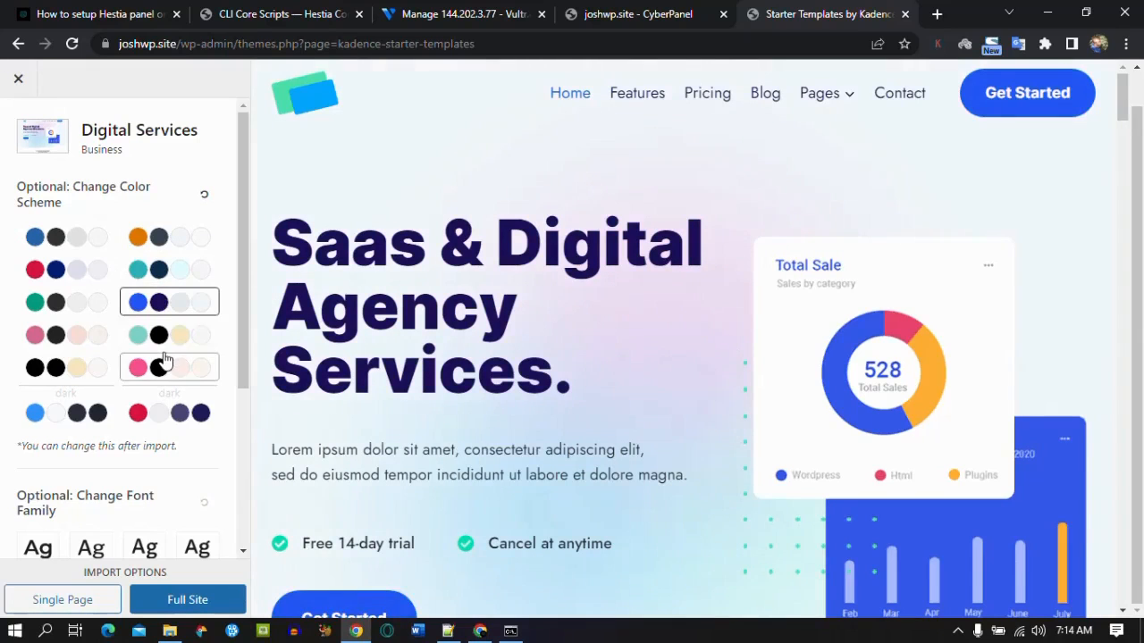
pyautogui.click(84, 368)
pyautogui.click(77, 334)
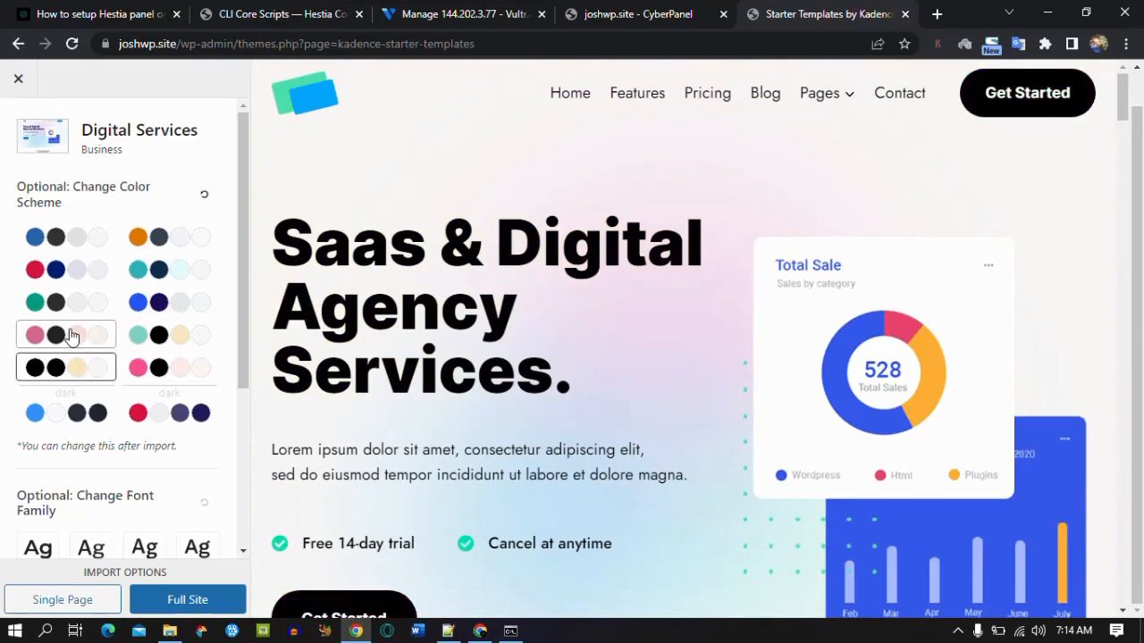
pyautogui.click(158, 415)
pyautogui.click(56, 413)
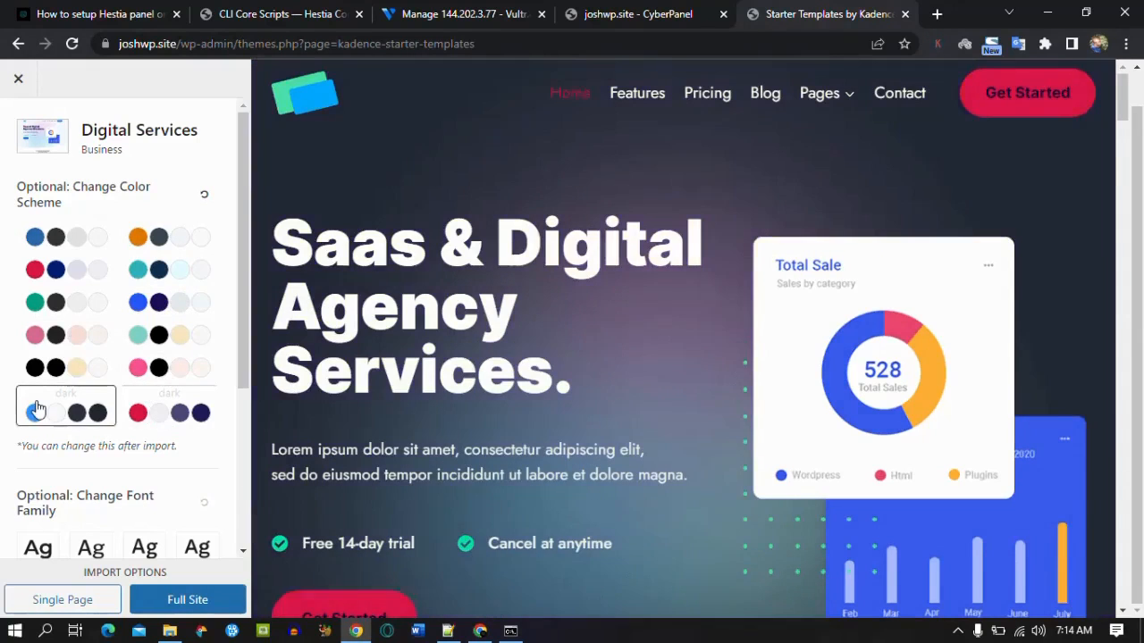
pyautogui.click(73, 248)
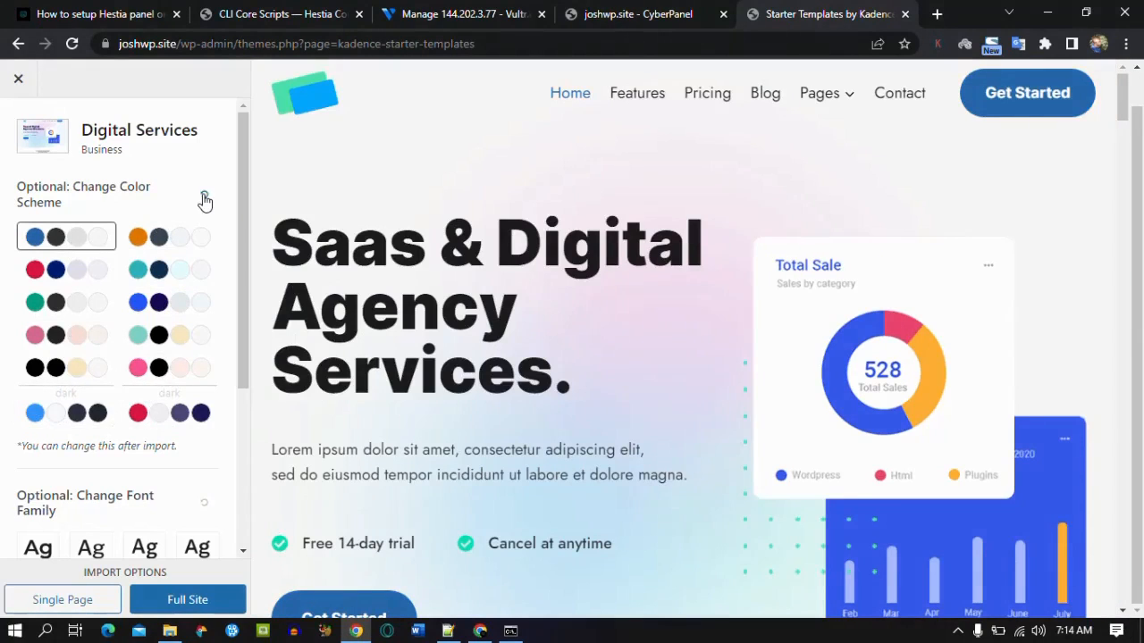
pyautogui.click(205, 197)
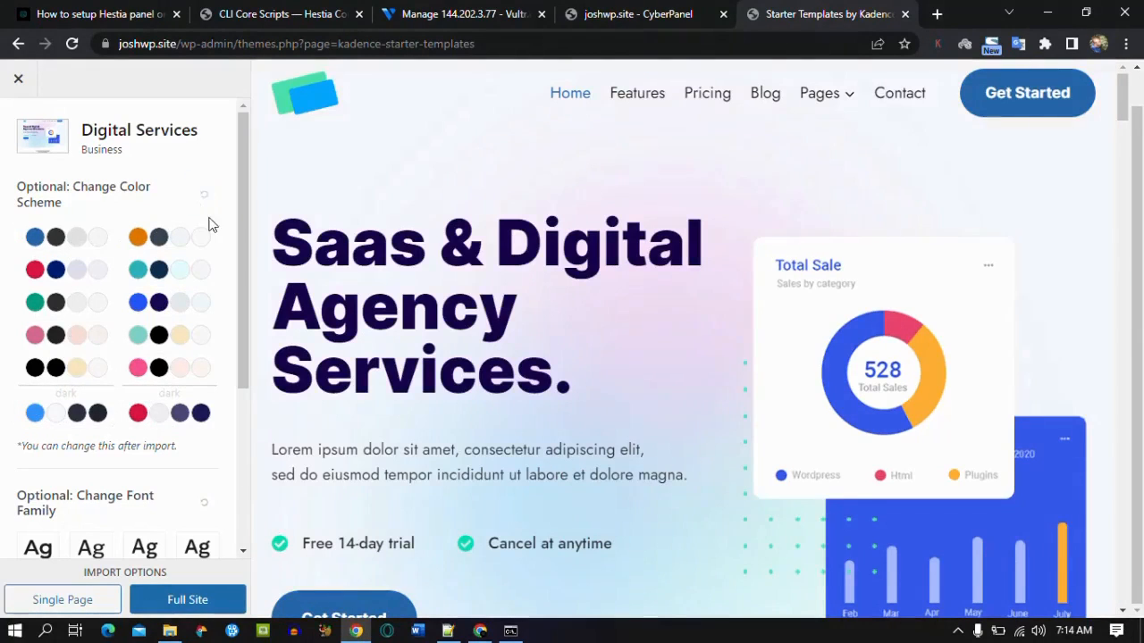
# Step: Import the full Digital Services site, skipping the subscription, and view the finished site
pyautogui.click(187, 601)
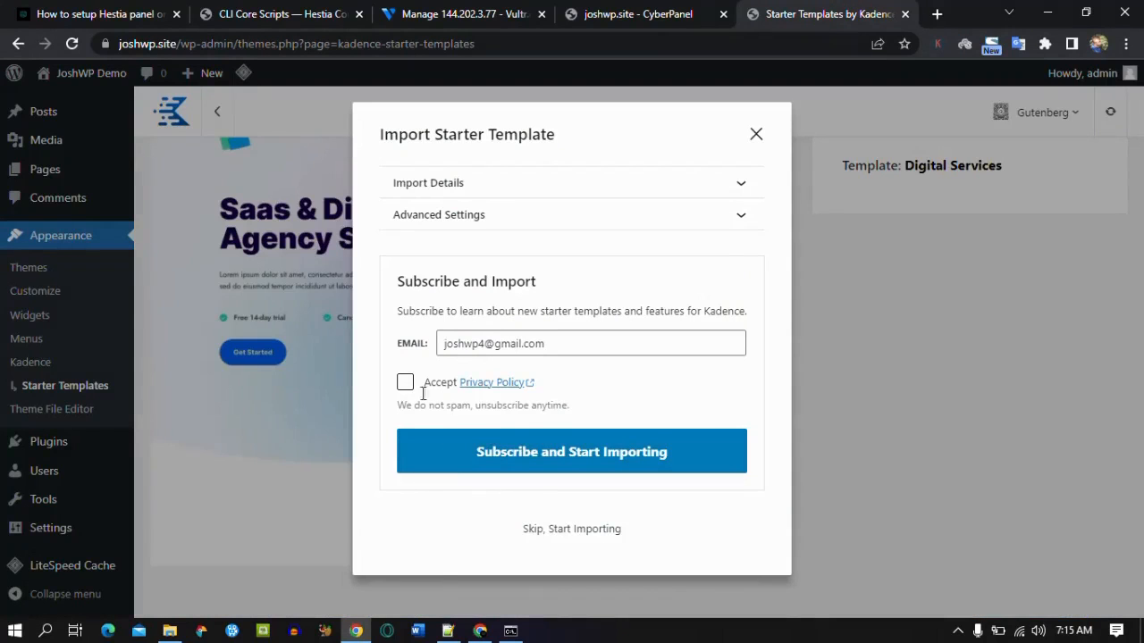
pyautogui.click(579, 531)
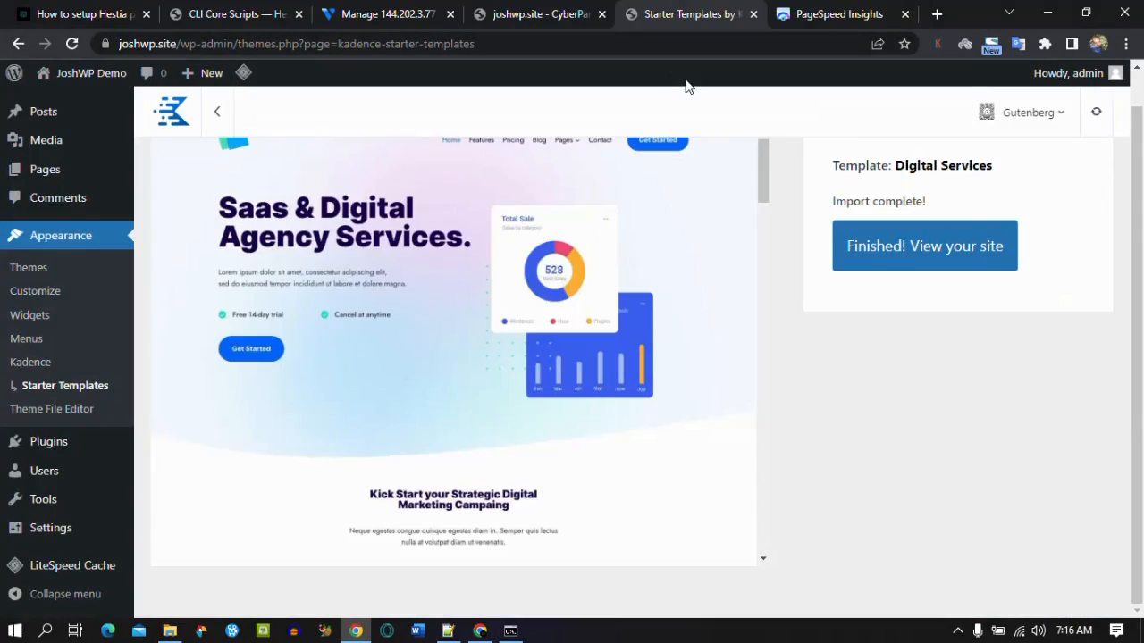
pyautogui.click(871, 246)
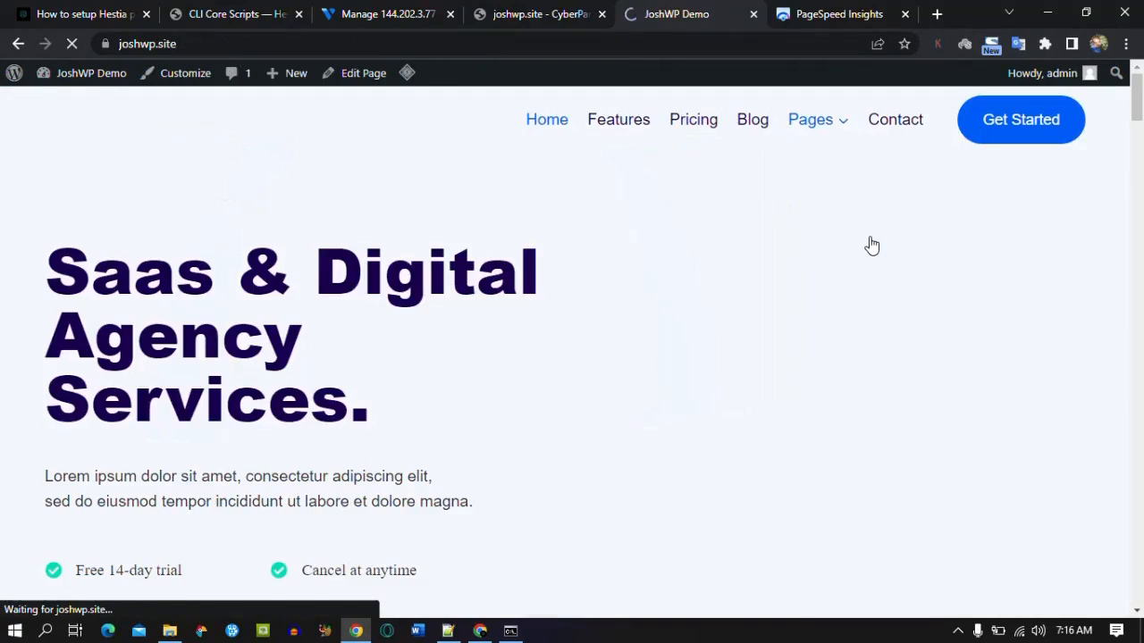
# Step: Browse the imported home, Pricing and Blog pages, then launch the Customizer from the Blog page
pyautogui.moveTo(1139, 109)
pyautogui.mouseDown()
pyautogui.moveTo(1139, 529)
pyautogui.moveTo(1139, 113)
pyautogui.mouseUp()
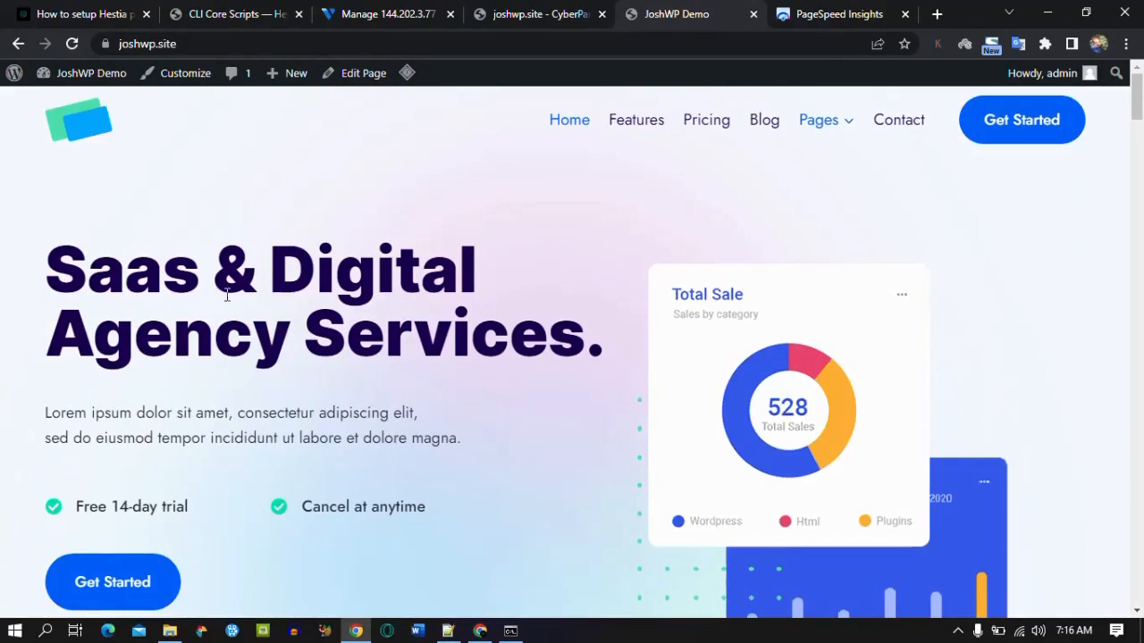
pyautogui.moveTo(1137, 110)
pyautogui.mouseDown()
pyautogui.moveTo(1139, 192)
pyautogui.moveTo(1138, 93)
pyautogui.mouseUp()
pyautogui.click(711, 126)
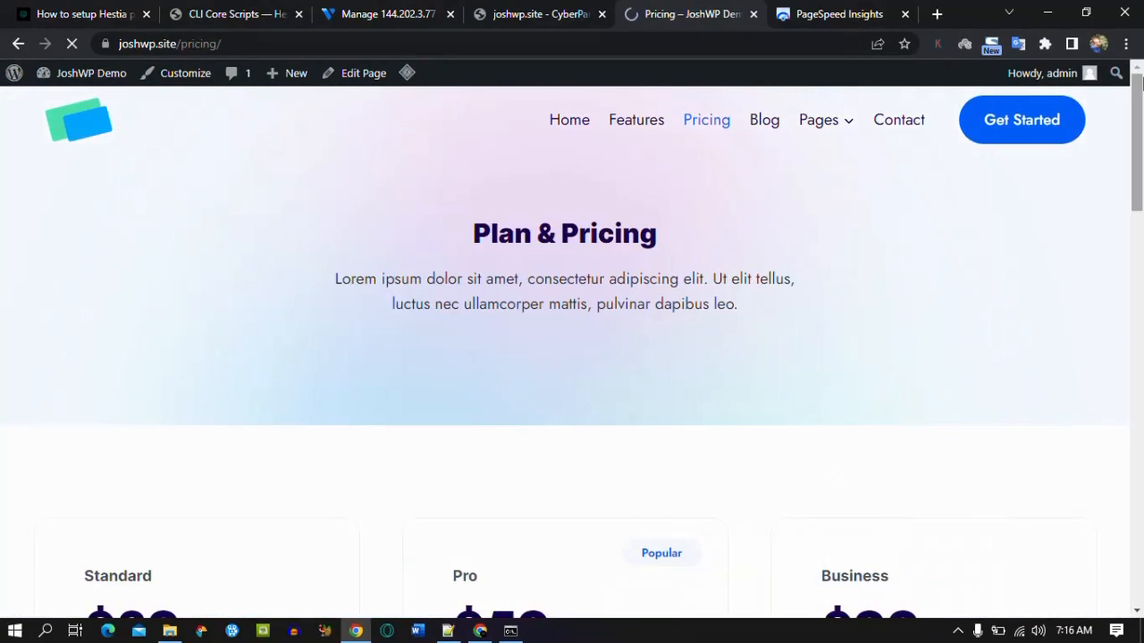
pyautogui.moveTo(1142, 83); pyautogui.dragTo(1140, 107)
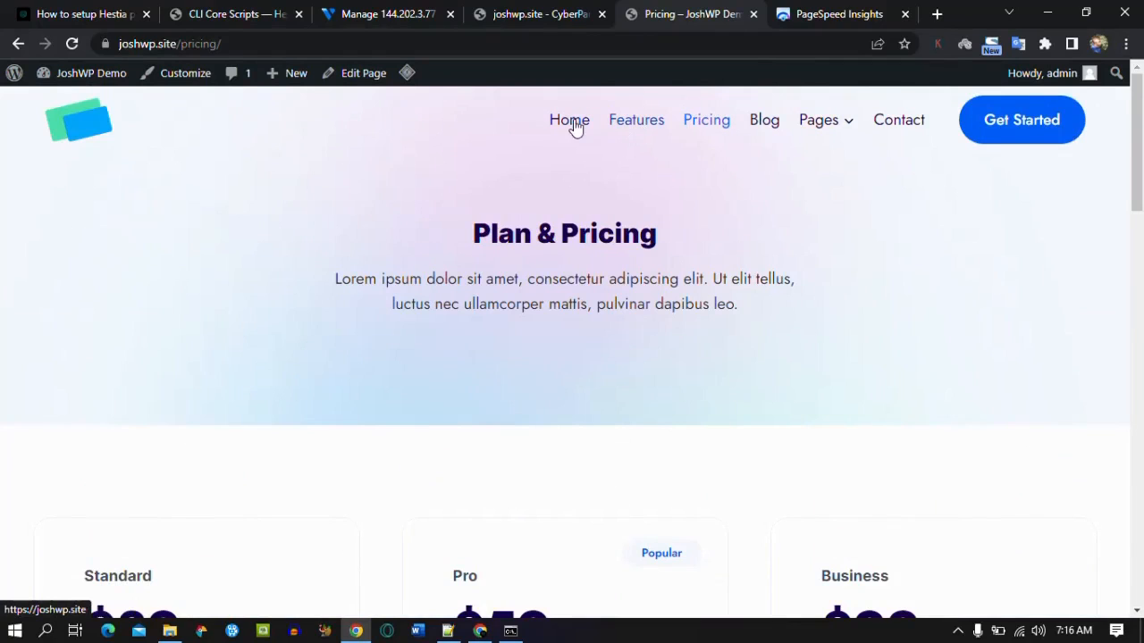
pyautogui.click(765, 130)
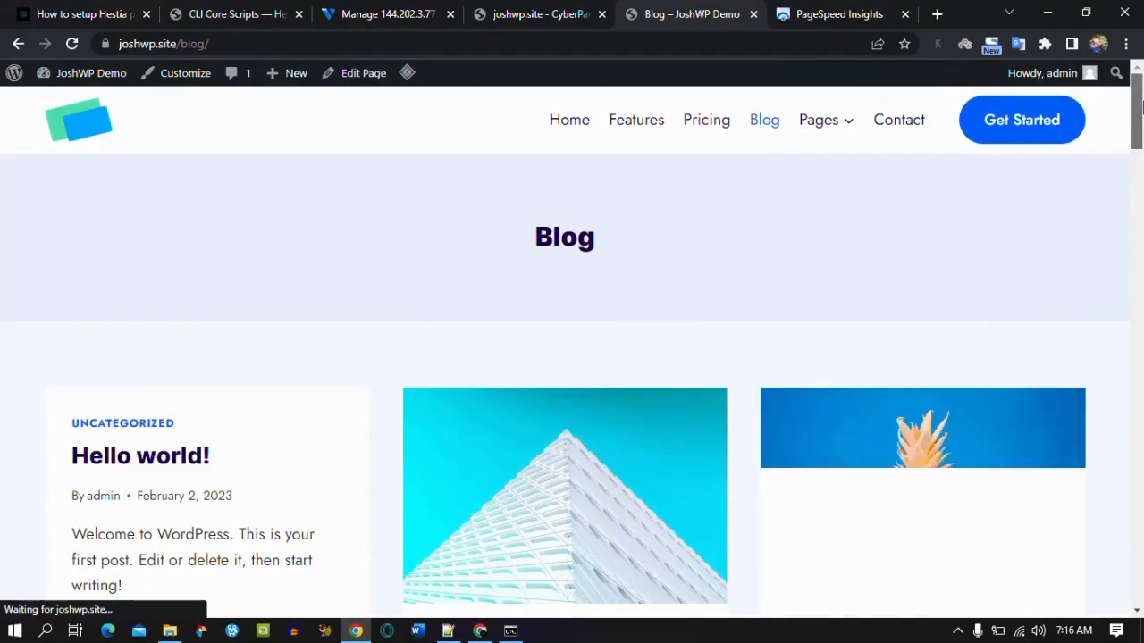
pyautogui.moveTo(1140, 105); pyautogui.dragTo(1140, 249)
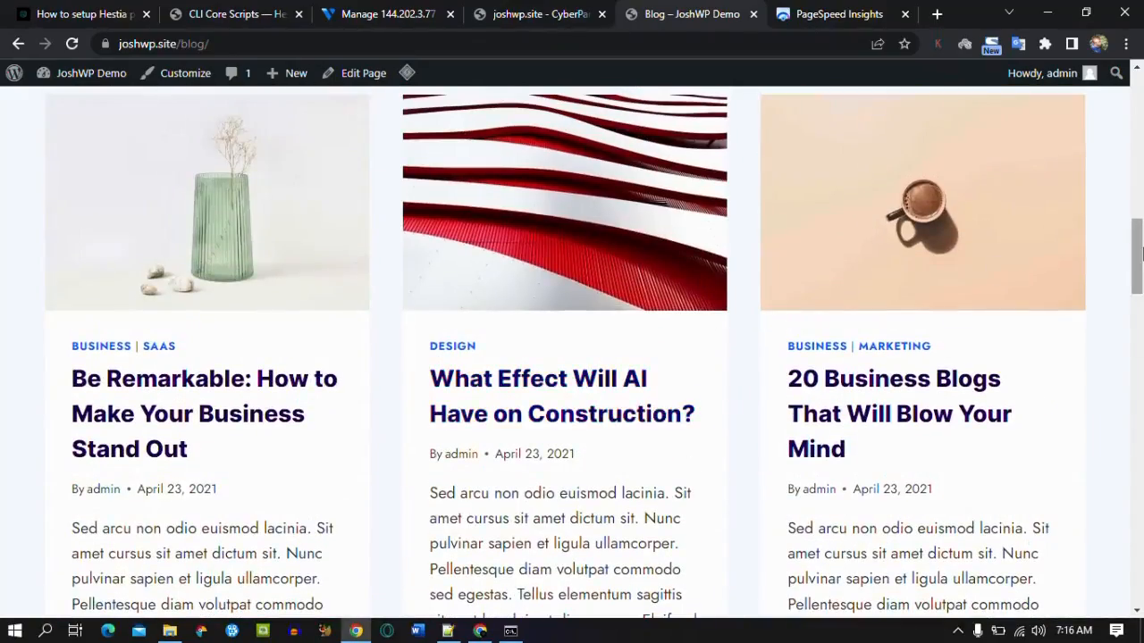
pyautogui.scroll(-15, 1140, 402)
pyautogui.scroll(15, 1140, 402)
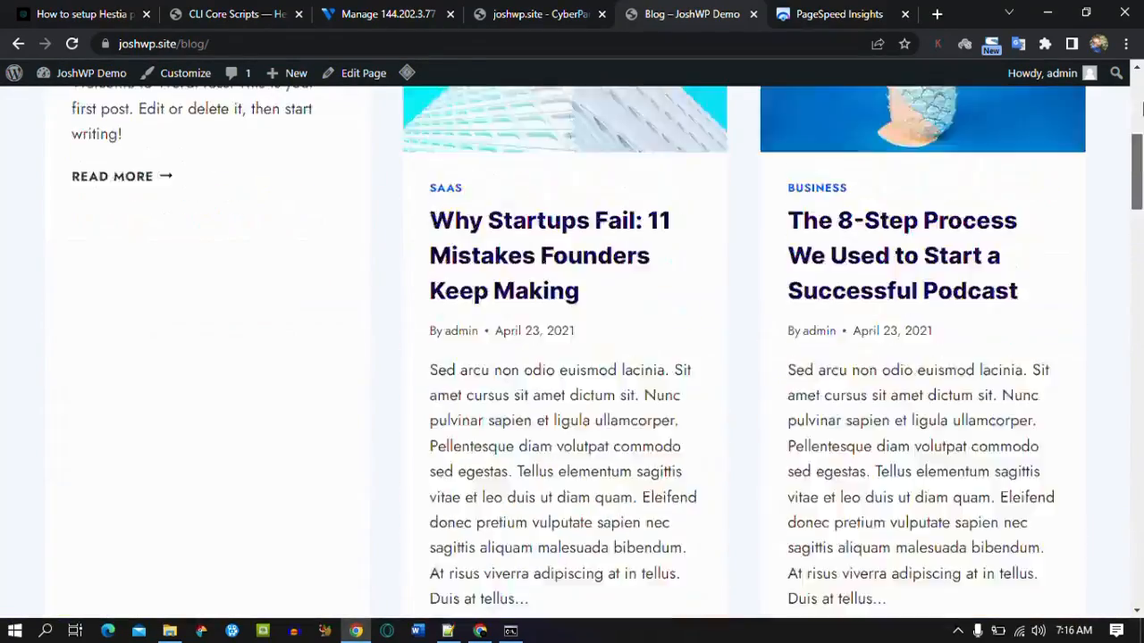
pyautogui.click(178, 77)
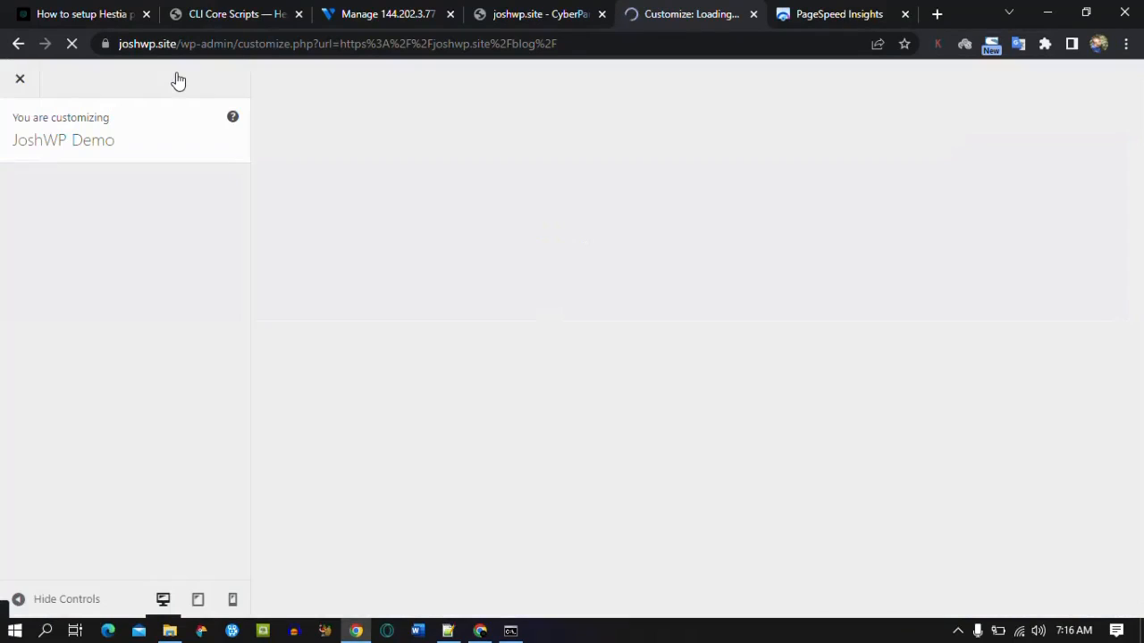
# Step: Turn on Load Google Fonts Locally and Enable CSS Preload under General > Performance, and publish
pyautogui.scroll(-1, 238, 291)
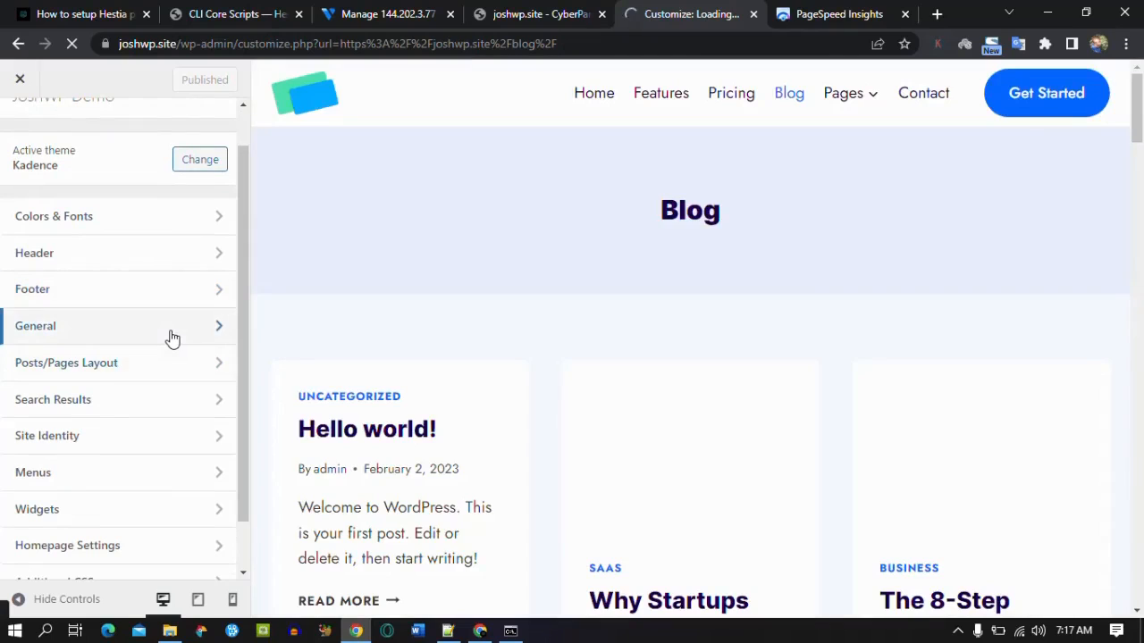
pyautogui.click(173, 330)
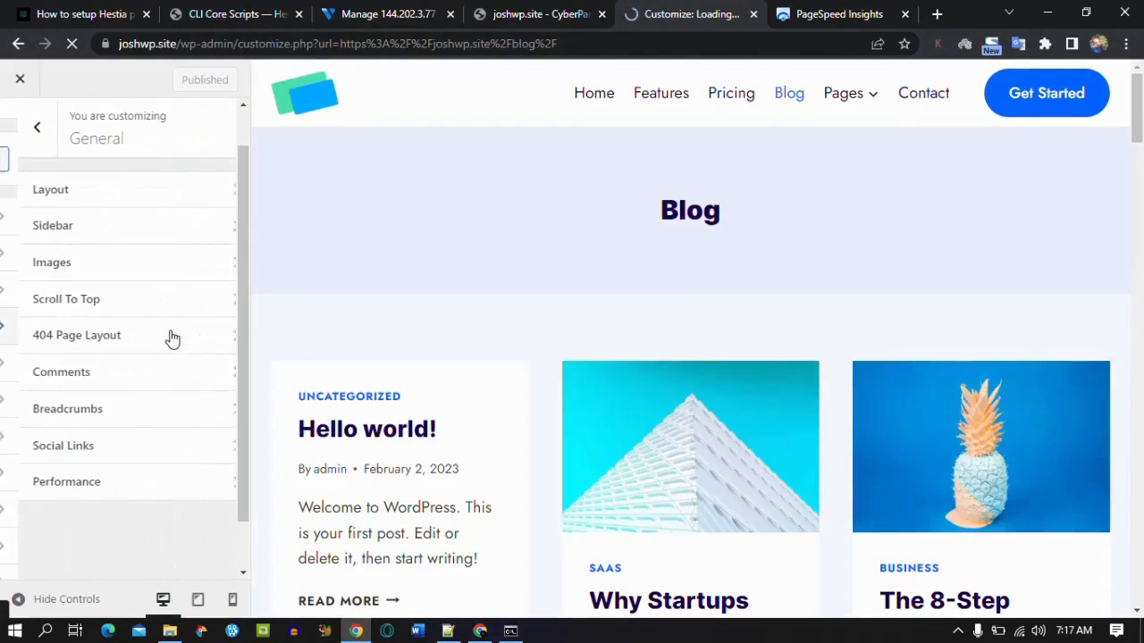
pyautogui.click(175, 481)
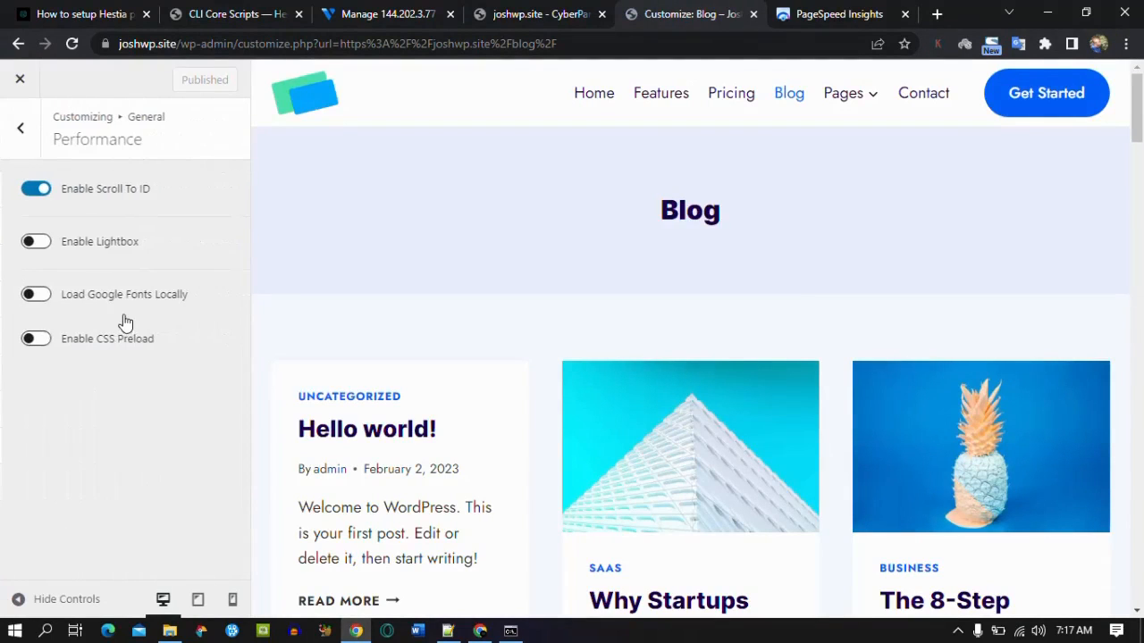
pyautogui.click(39, 300)
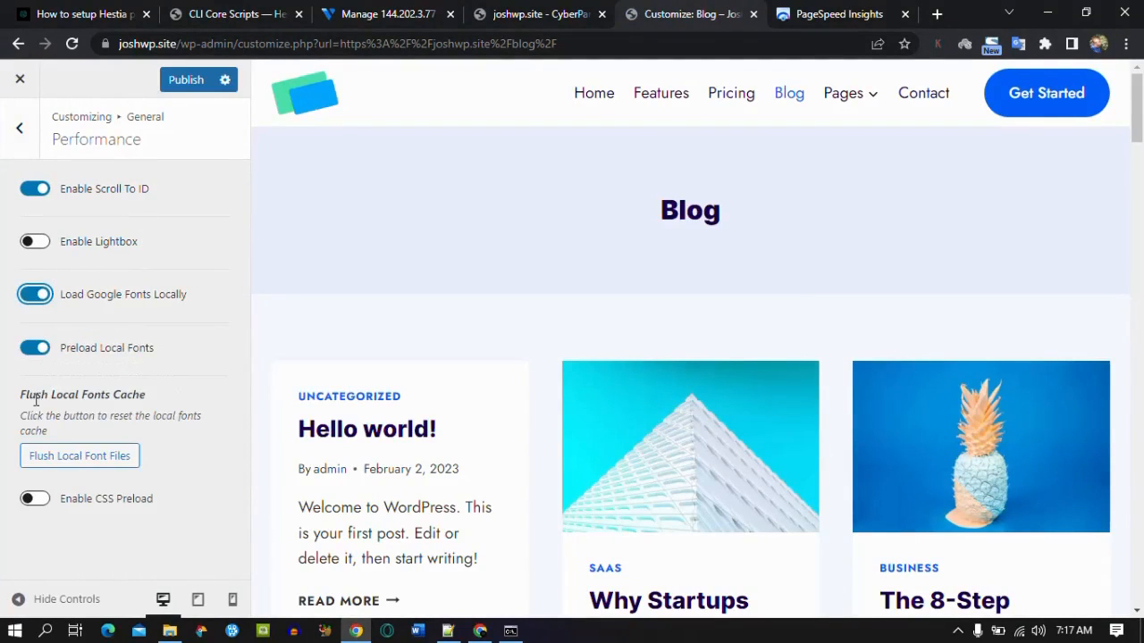
pyautogui.click(35, 499)
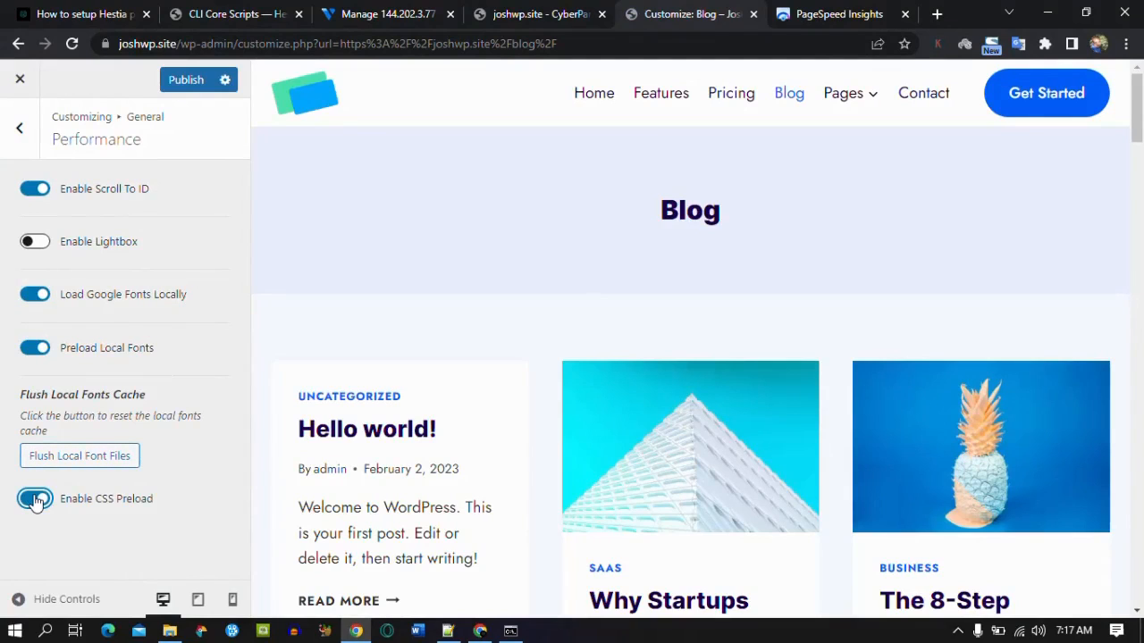
pyautogui.click(189, 85)
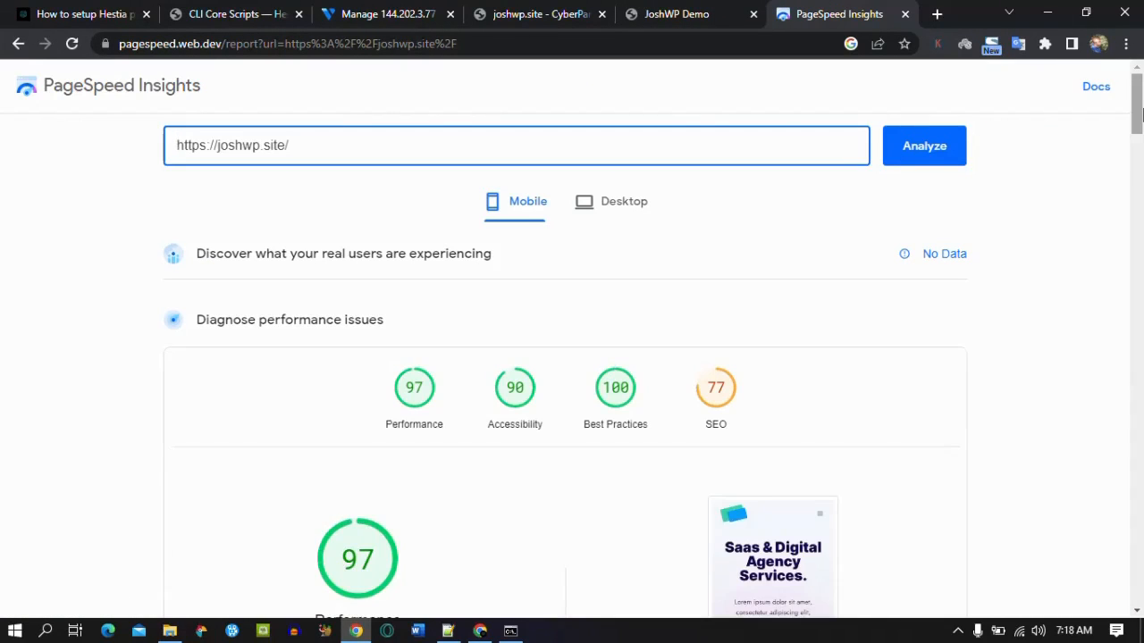
pyautogui.moveTo(1138, 100); pyautogui.dragTo(1137, 121)
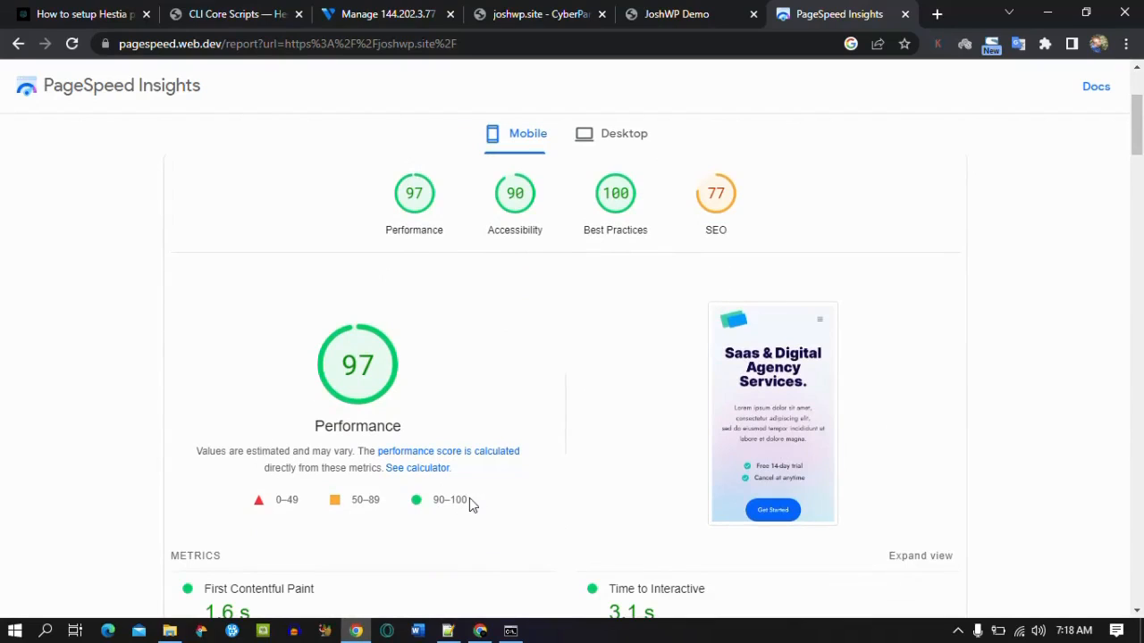
pyautogui.moveTo(468, 502); pyautogui.dragTo(432, 501)
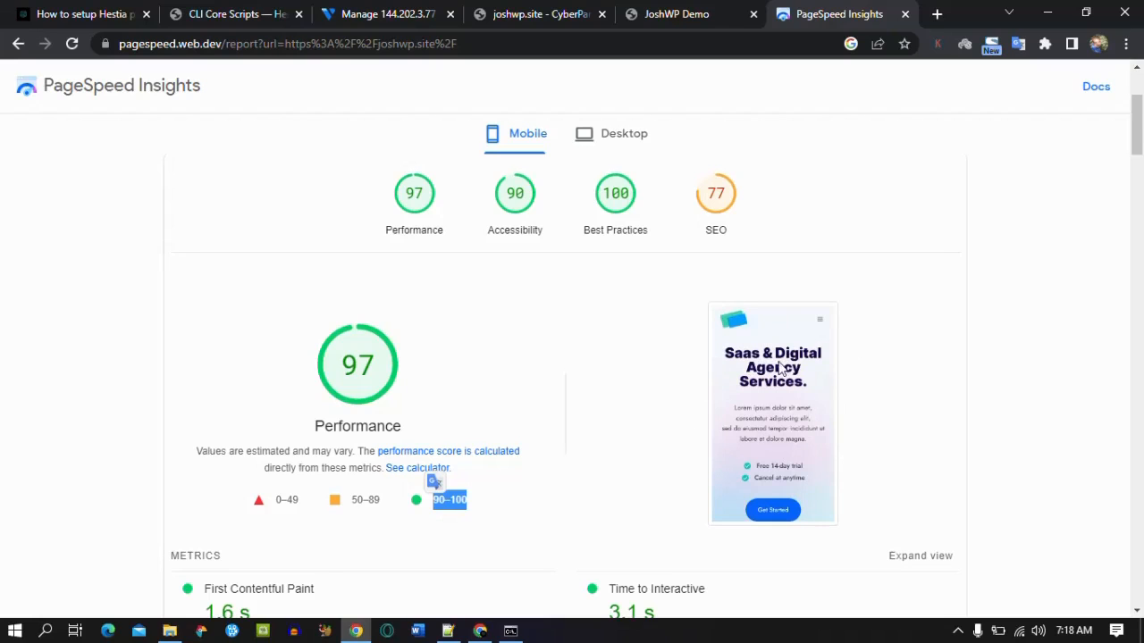
pyautogui.click(646, 7)
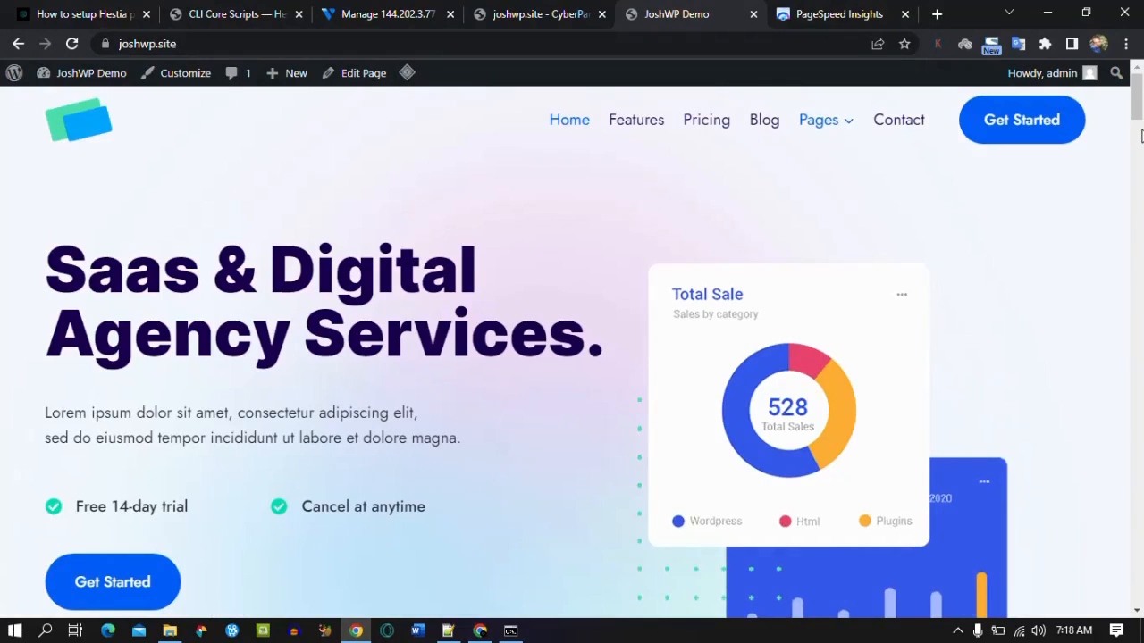
pyautogui.click(839, 14)
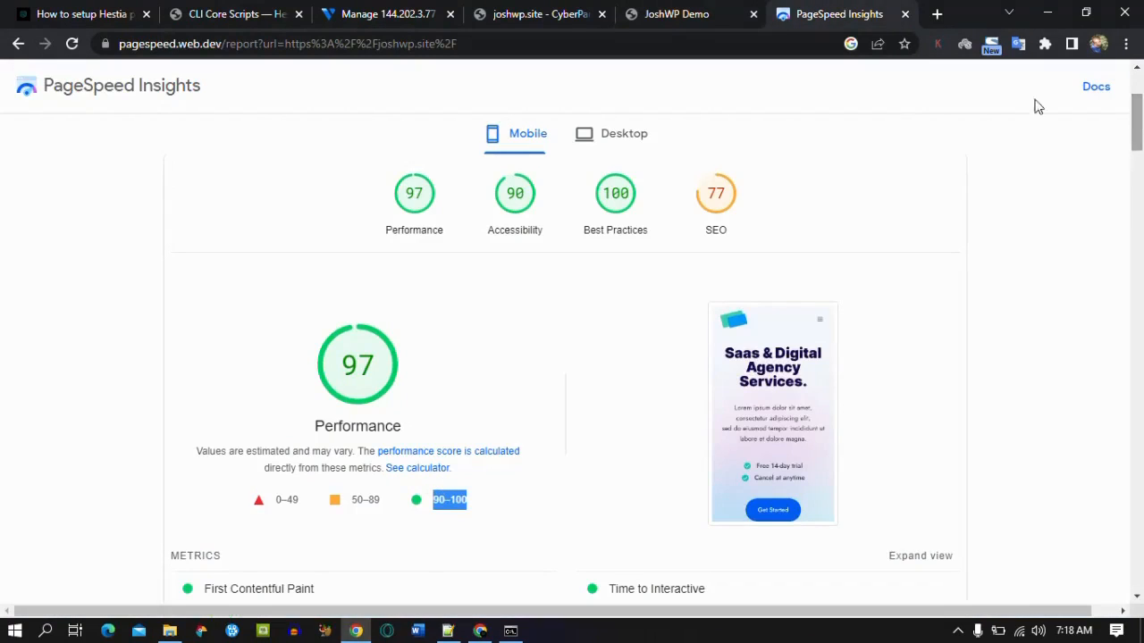
pyautogui.click(597, 134)
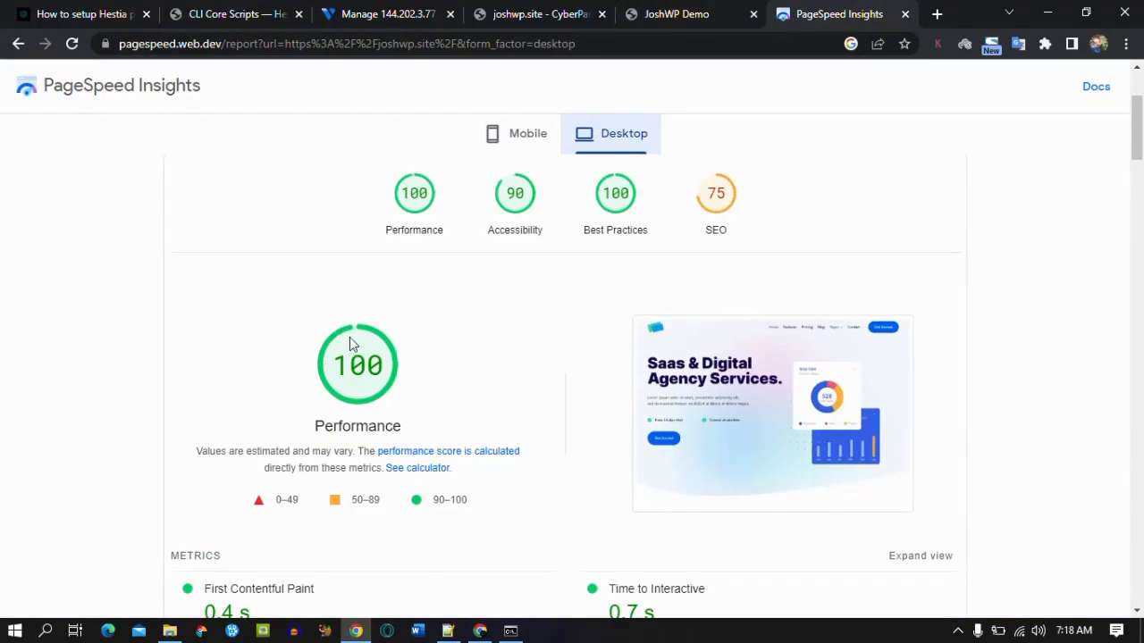
pyautogui.scroll(-3, 1133, 153)
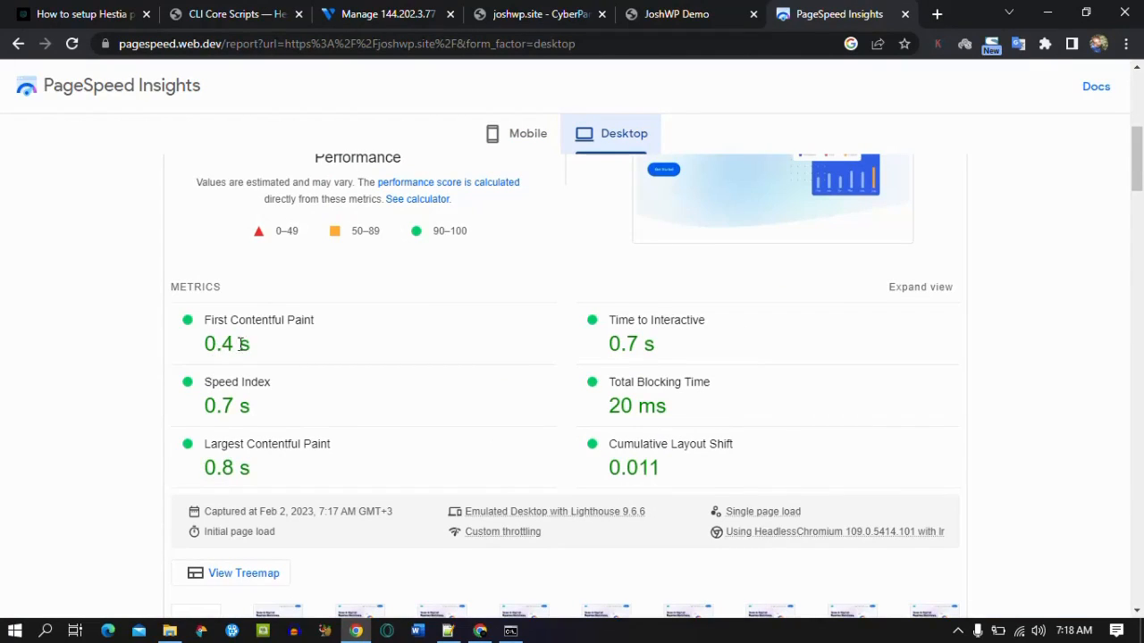
# Step: Search 'ewww' in Add New Plugins, then install and activate EWWW Image Optimizer
pyautogui.moveTo(82, 360)
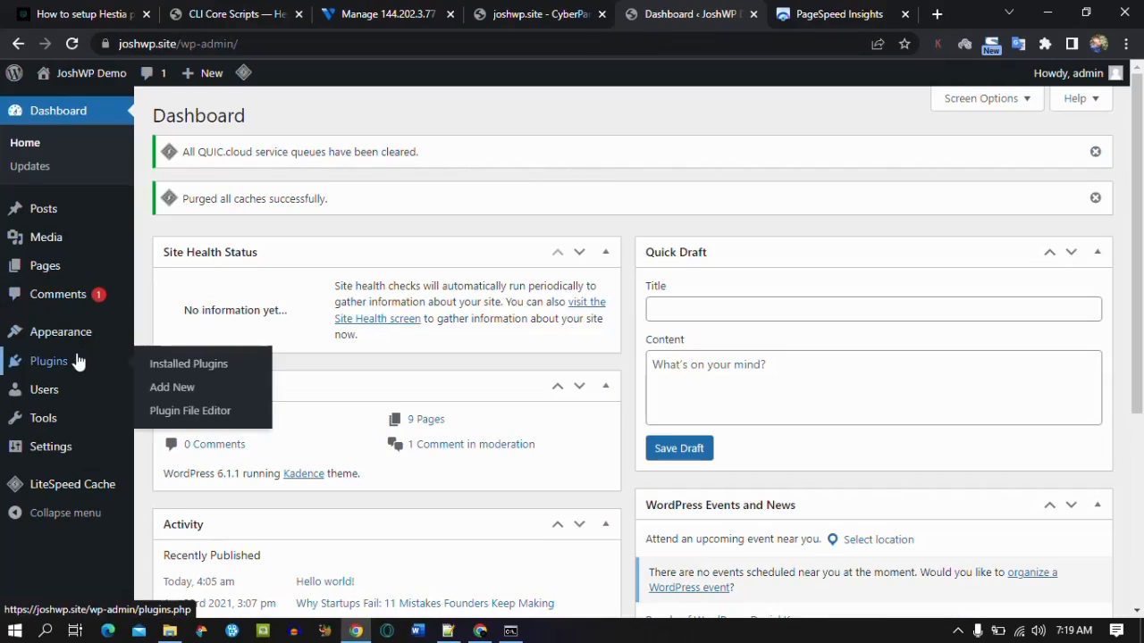
pyautogui.click(160, 389)
pyautogui.click(906, 159)
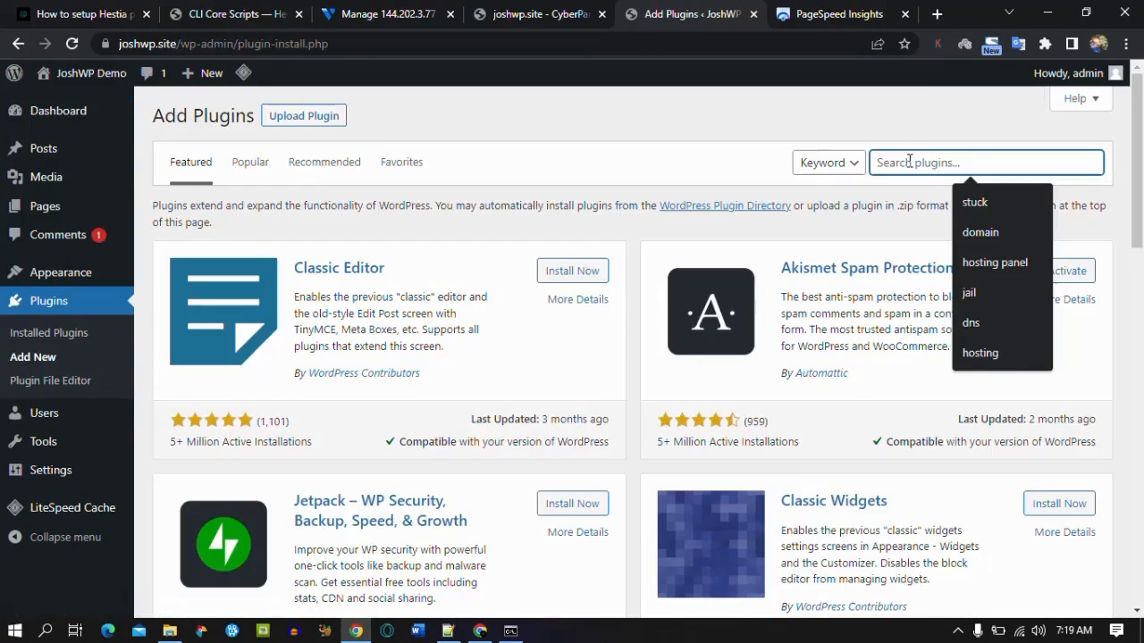
pyautogui.write('eww')
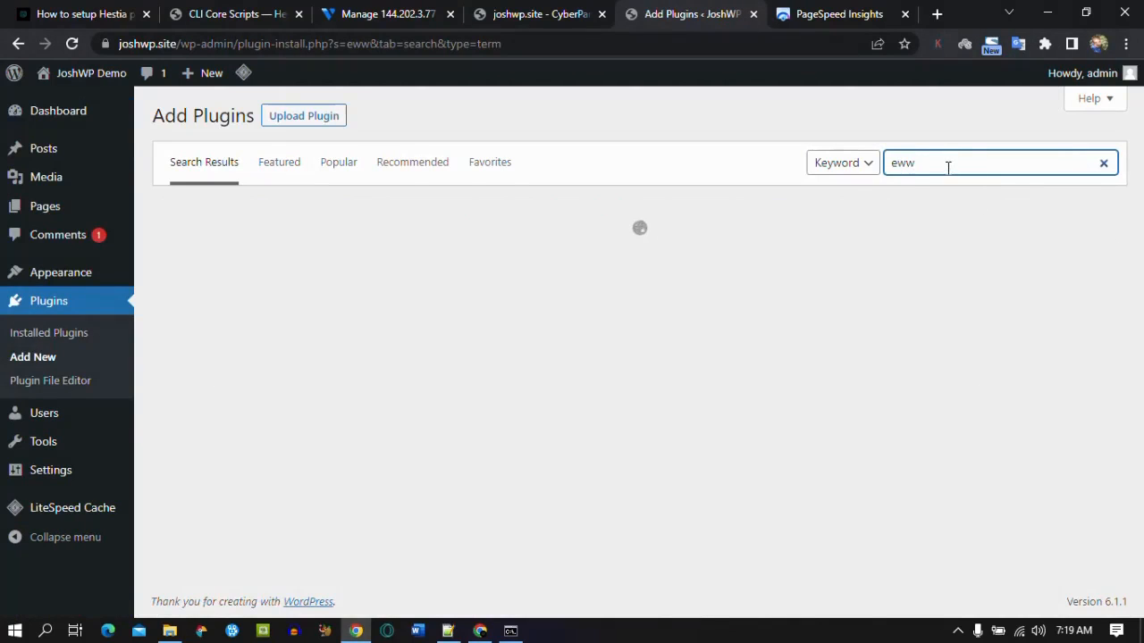
pyautogui.write('w')
pyautogui.click(563, 258)
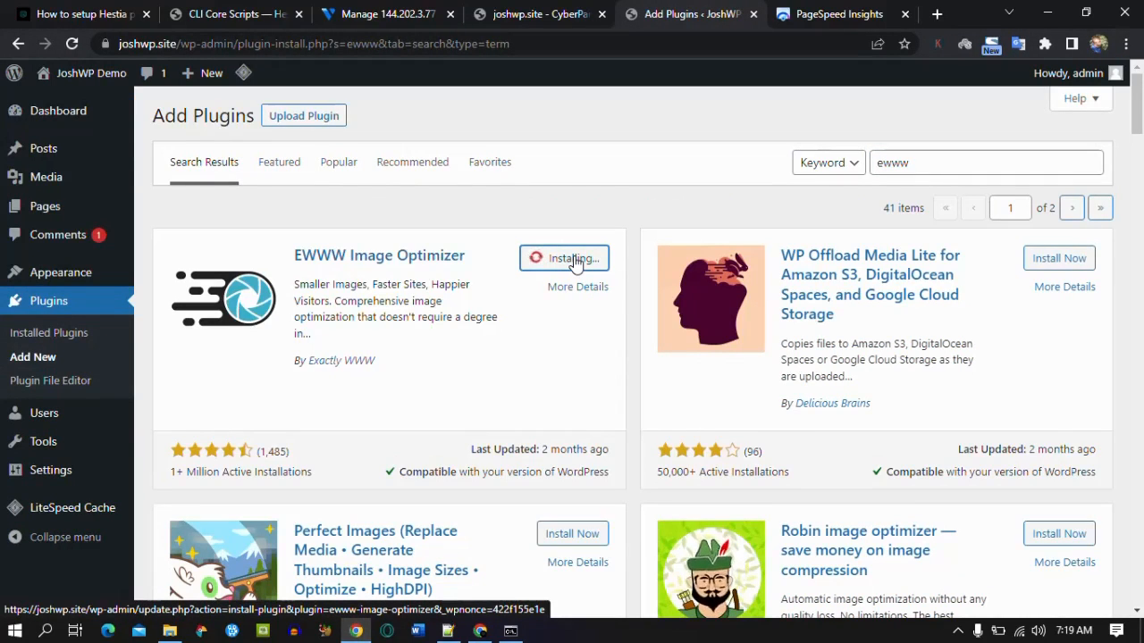
pyautogui.click(576, 259)
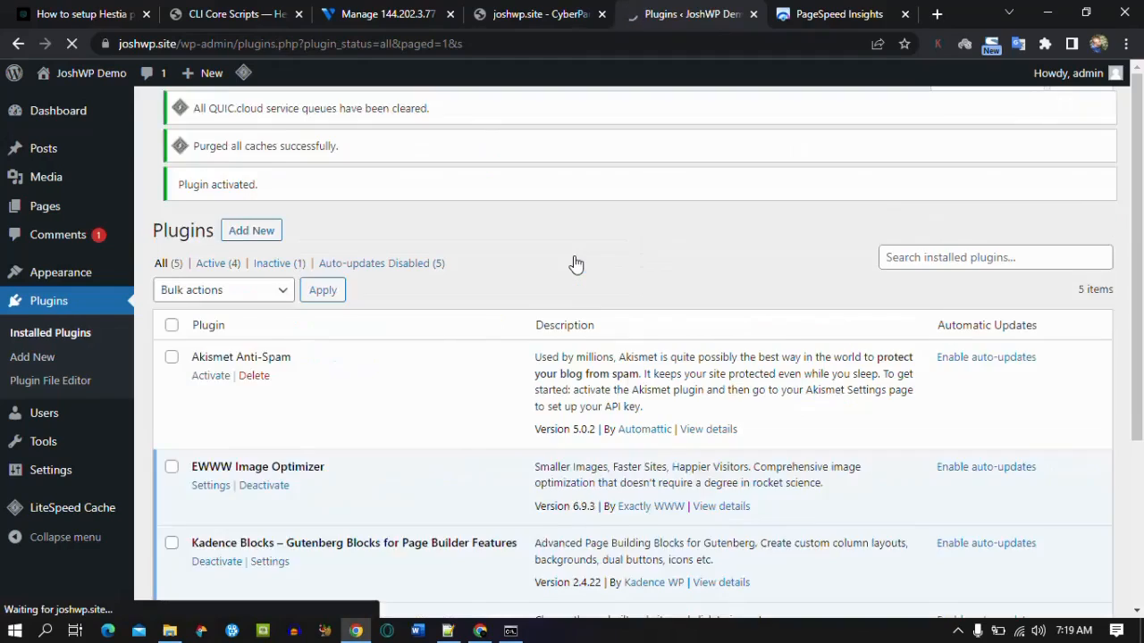
pyautogui.moveTo(1141, 175); pyautogui.dragTo(1142, 293)
pyautogui.click(209, 329)
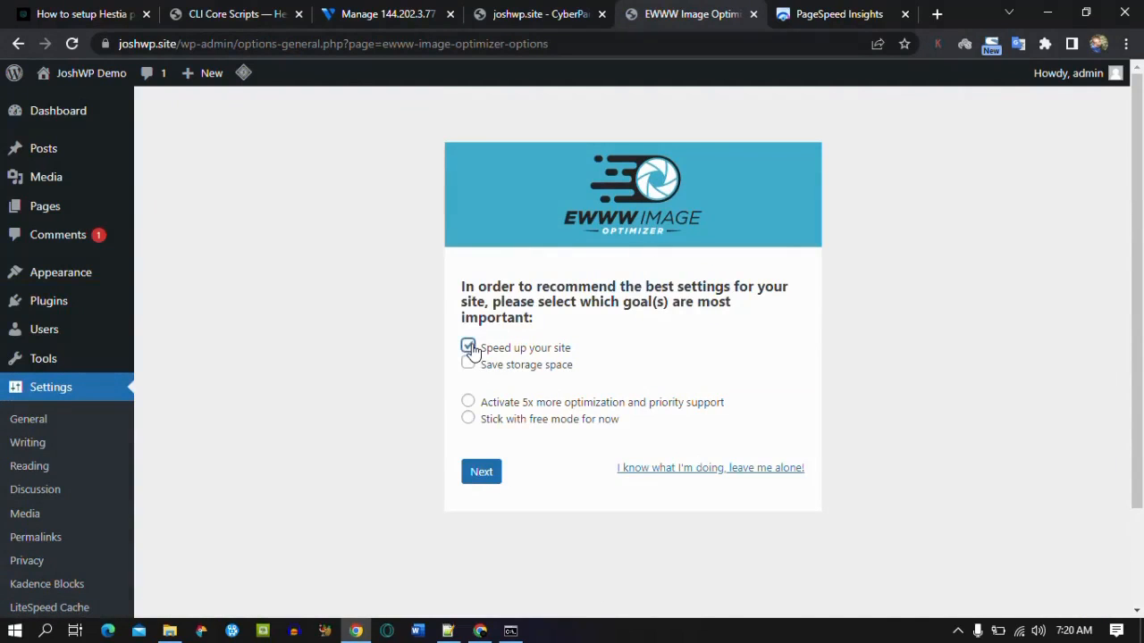
# Step: Complete the EWWW wizard in free mode with storage saving and WebP conversion, saving the settings
pyautogui.click(469, 362)
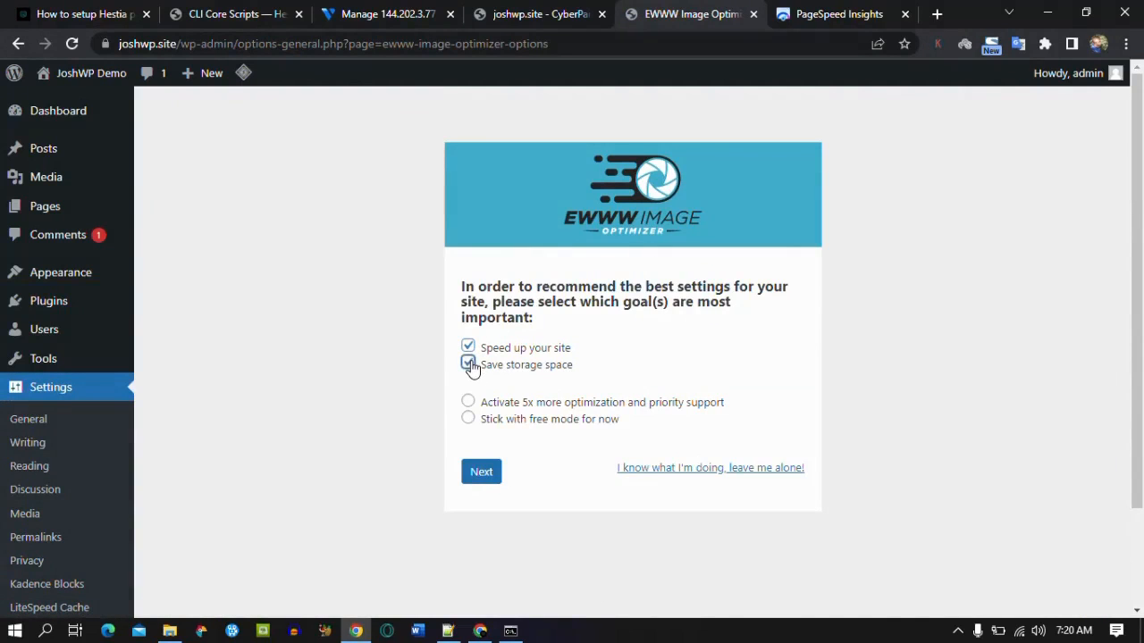
pyautogui.click(468, 419)
pyautogui.click(490, 481)
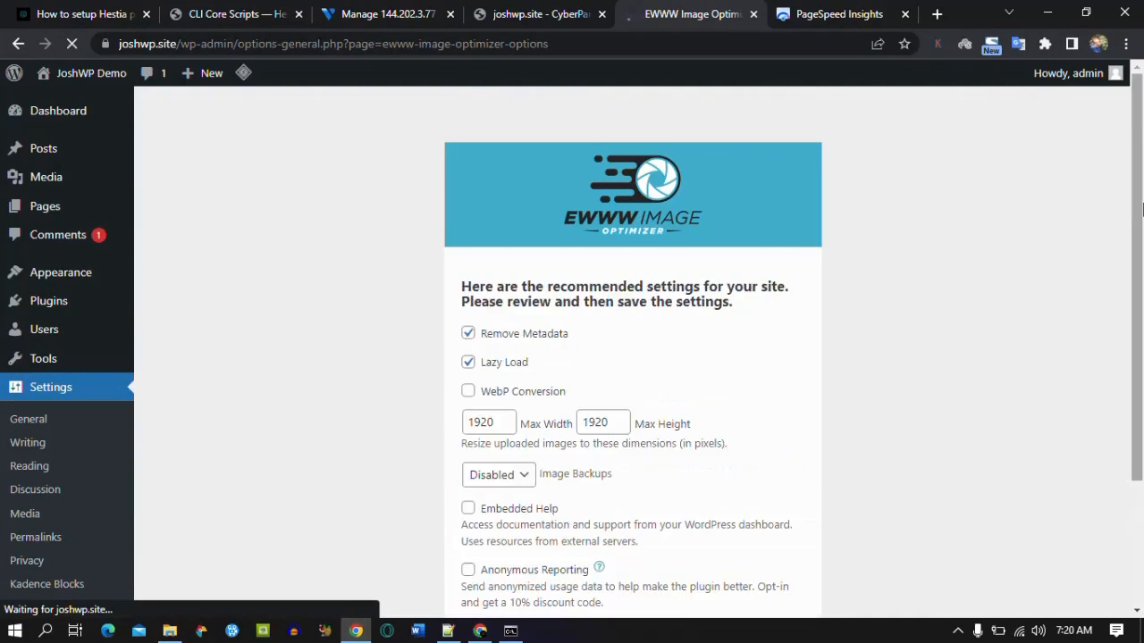
pyautogui.scroll(-1, 637, 232)
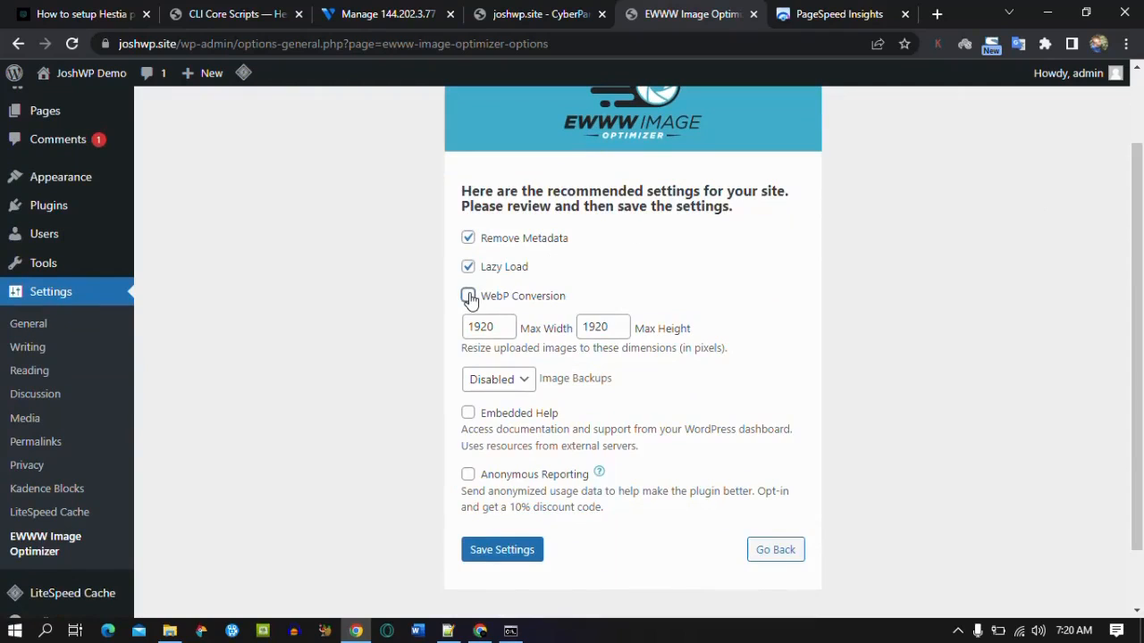
pyautogui.click(468, 295)
pyautogui.click(486, 396)
pyautogui.scroll(-1, 510, 483)
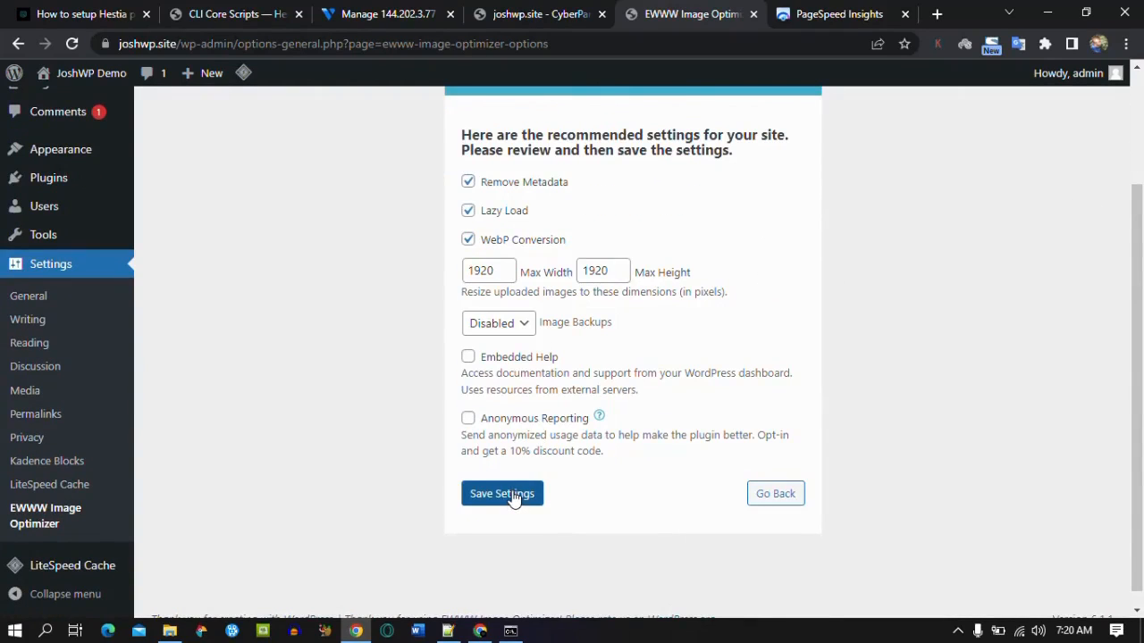
pyautogui.click(514, 498)
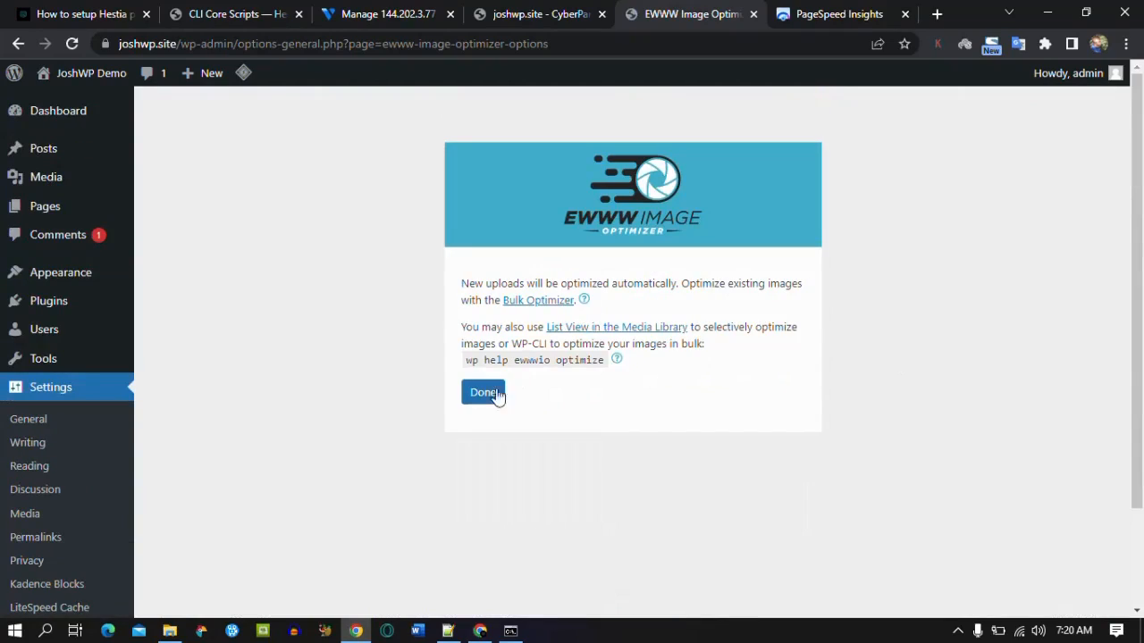
pyautogui.click(483, 394)
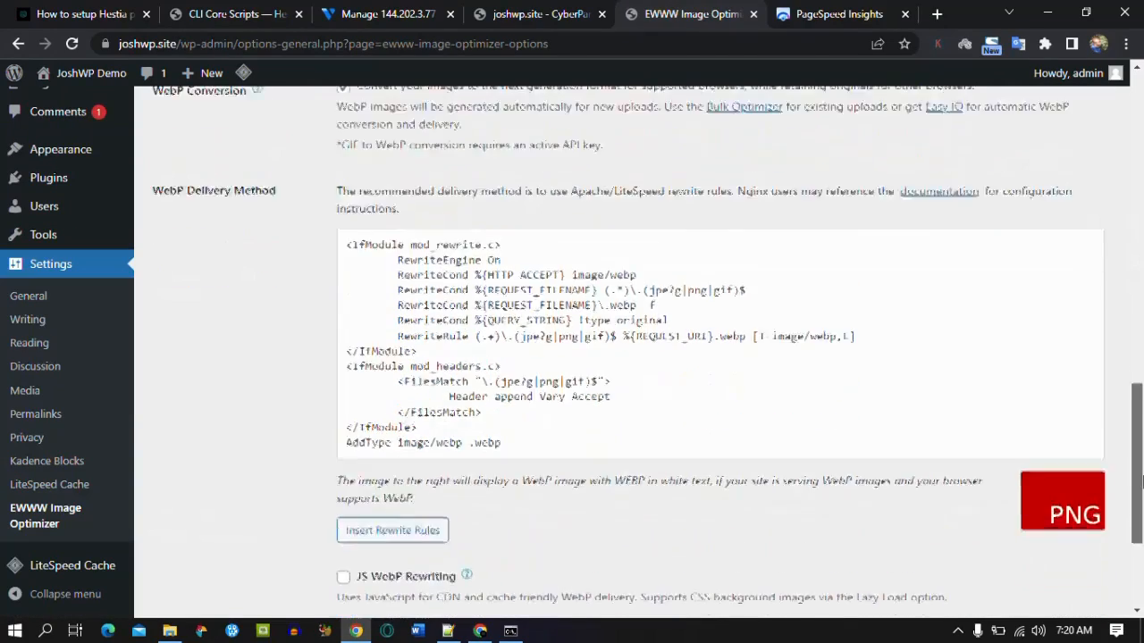
# Step: Check the 50% optimization score and go to Bulk Optimize
pyautogui.moveTo(1139, 467); pyautogui.dragTo(385, 281)
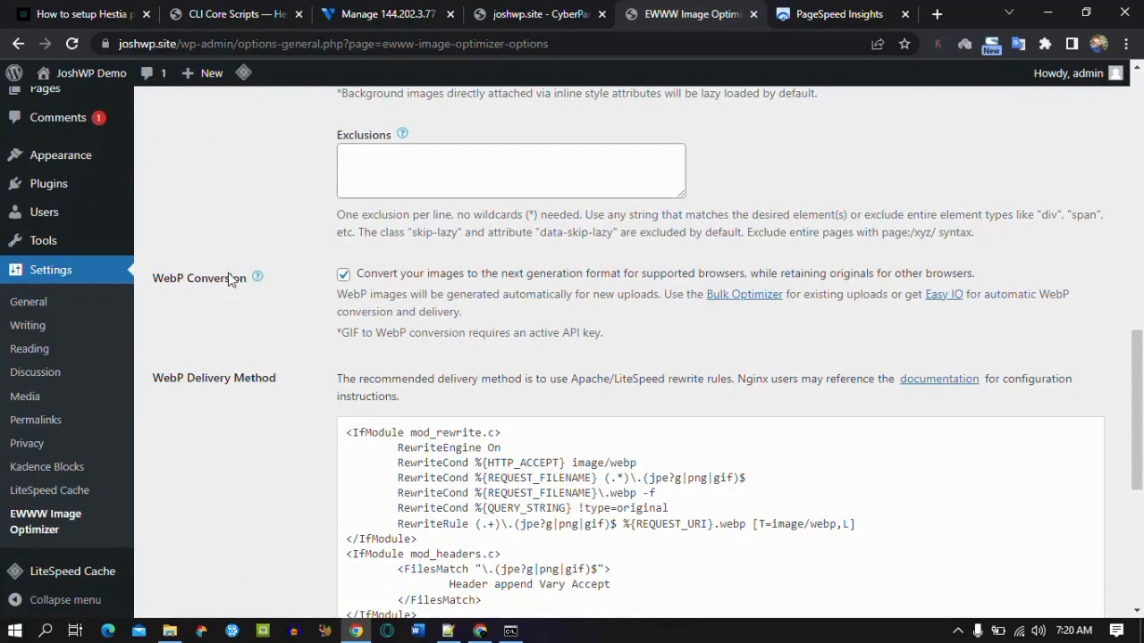
pyautogui.scroll(10, 991, 341)
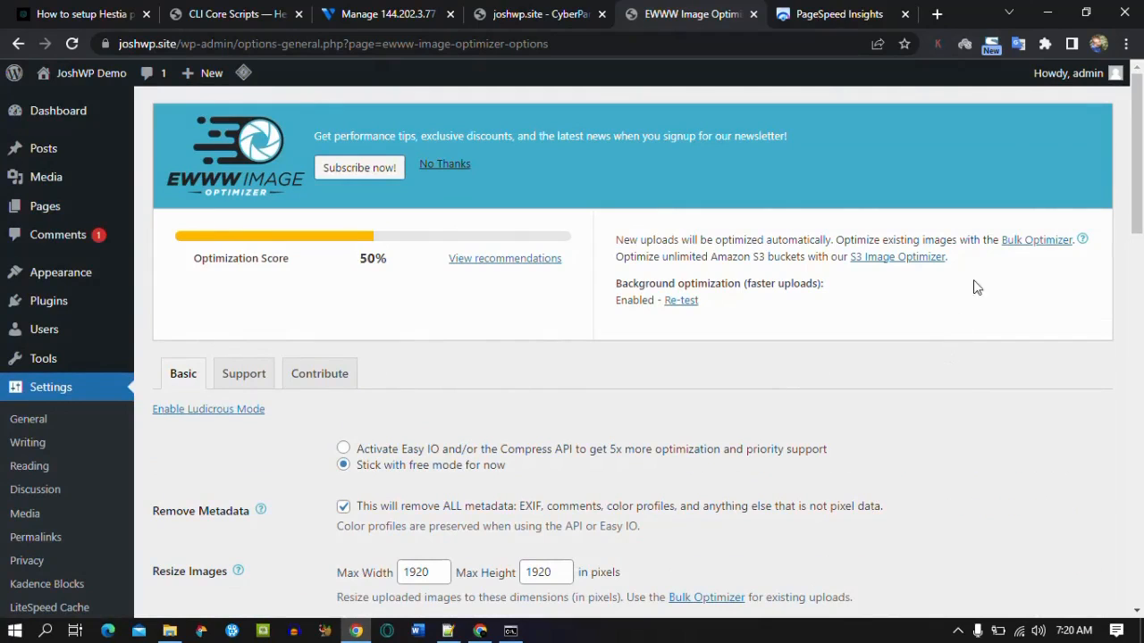
pyautogui.click(1025, 242)
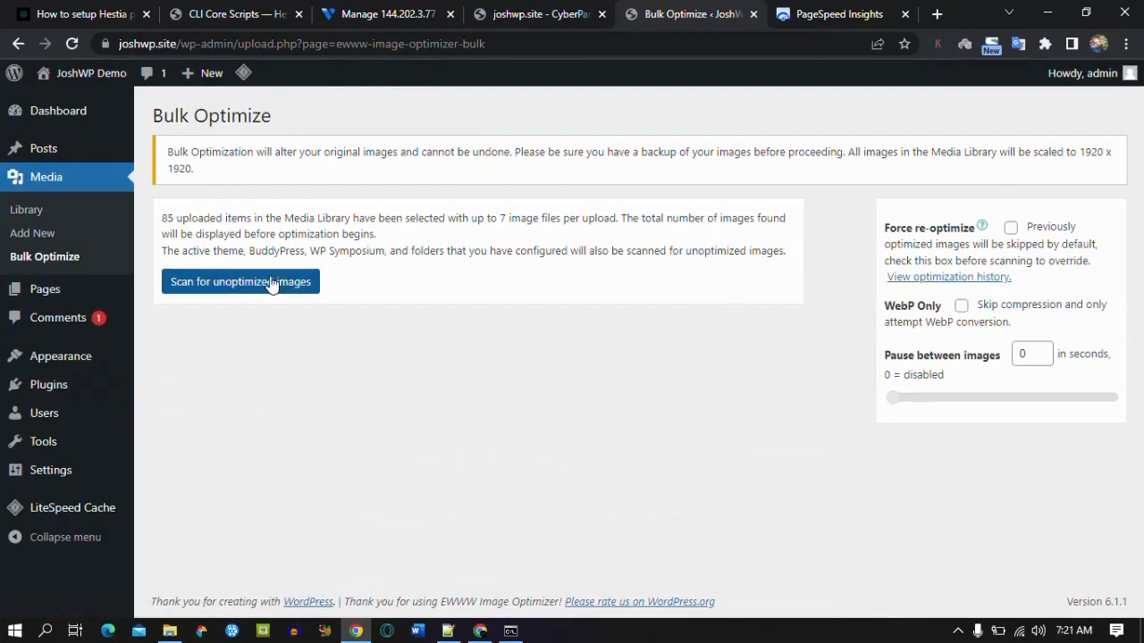
# Step: Scan the media library with EWWW's Bulk Optimizer, finding 296 images to optimize
pyautogui.click(259, 284)
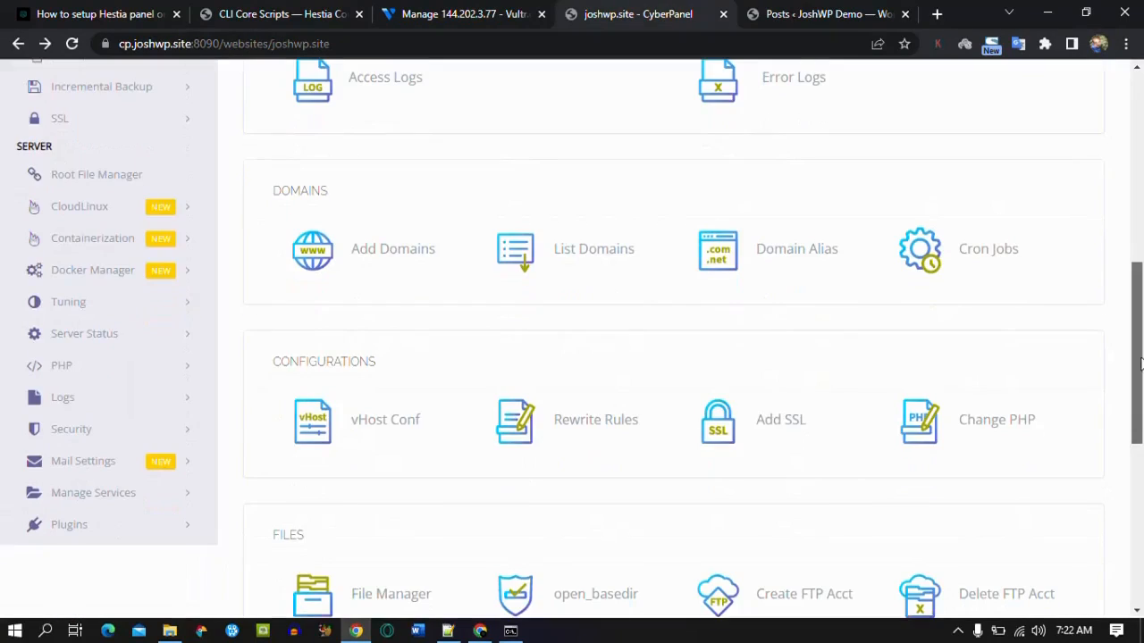
pyautogui.moveTo(1141, 364); pyautogui.dragTo(1141, 171)
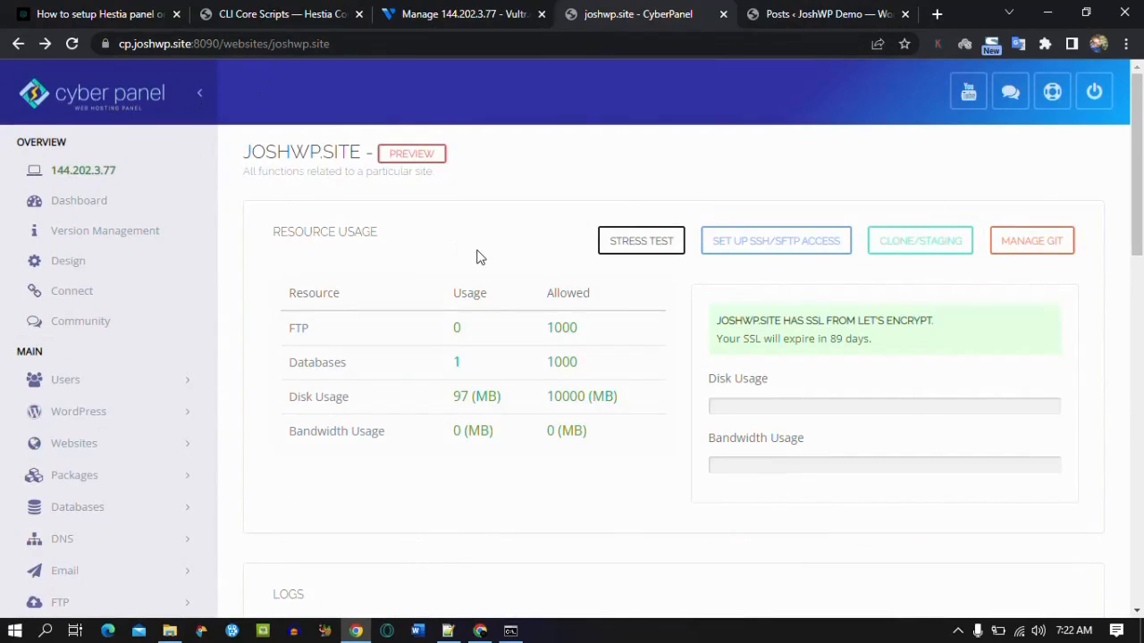
# Step: Bring up the Vultr overview for the JoshWP server at 144.202.3.77 and scroll to its top
pyautogui.click(447, 13)
pyautogui.moveTo(1140, 281); pyautogui.dragTo(1141, 221)
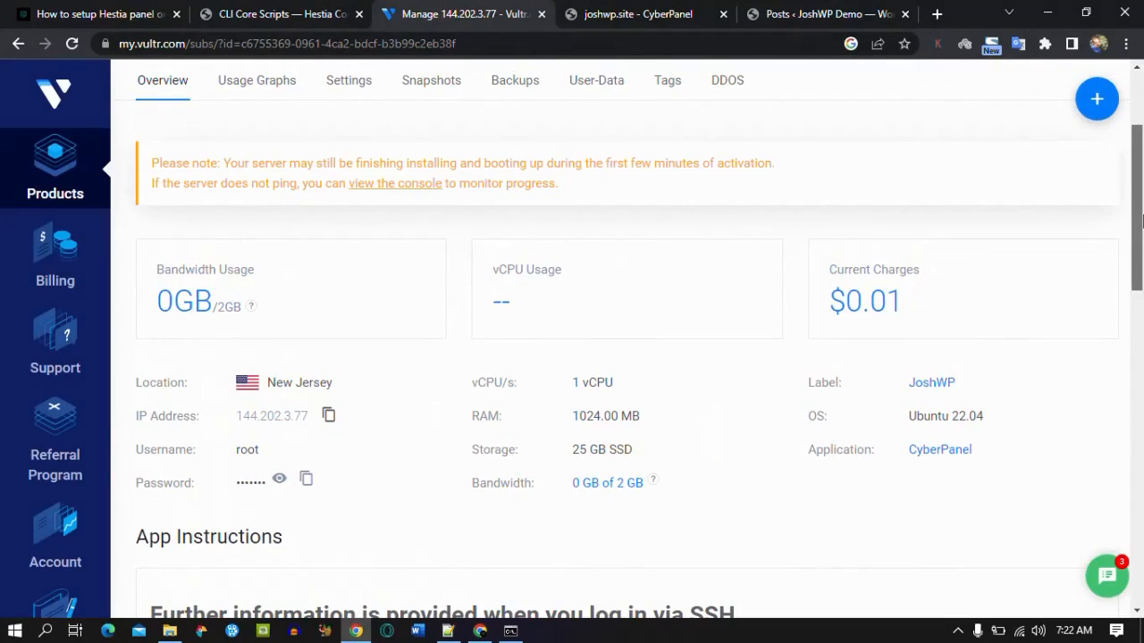
pyautogui.moveTo(1140, 222); pyautogui.dragTo(1140, 161)
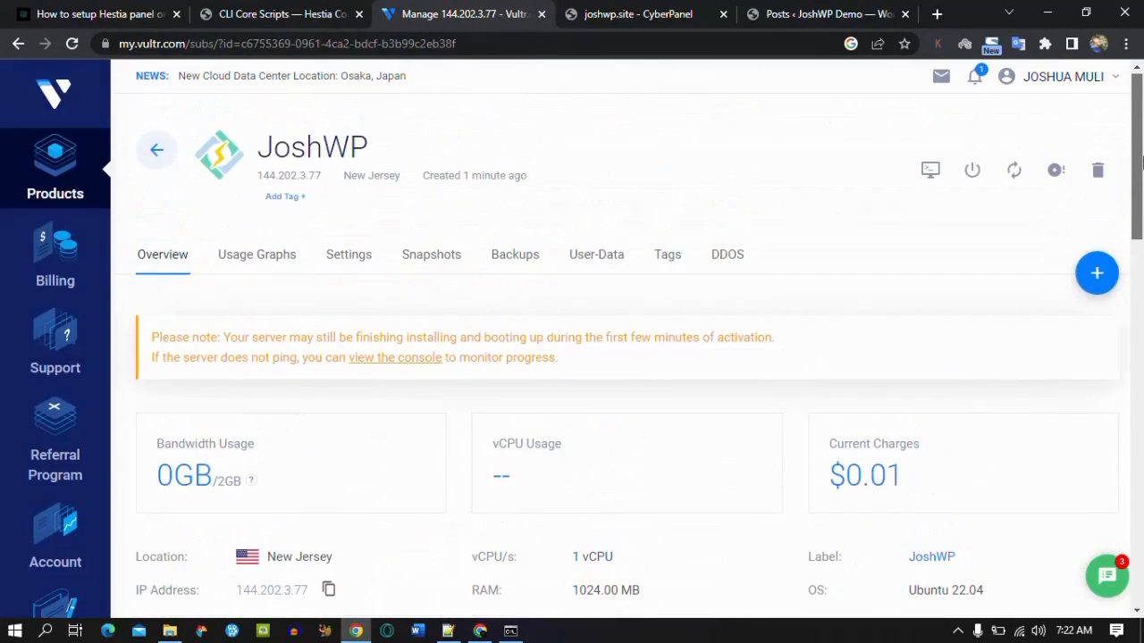